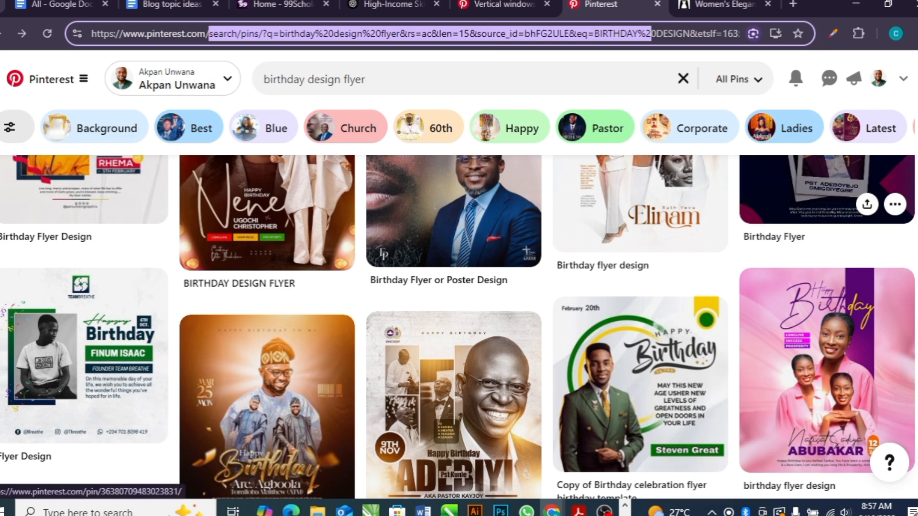
Look through the Pinterest search results for birthday design flyers to compare their layouts
scroll(457, 327, up, 2)
scroll(458, 327, up, 1)
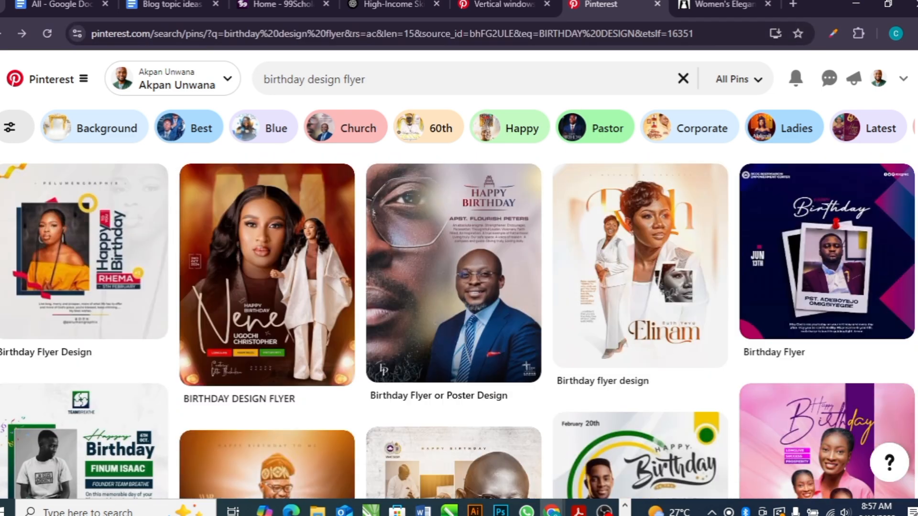
mouse_move(346, 260)
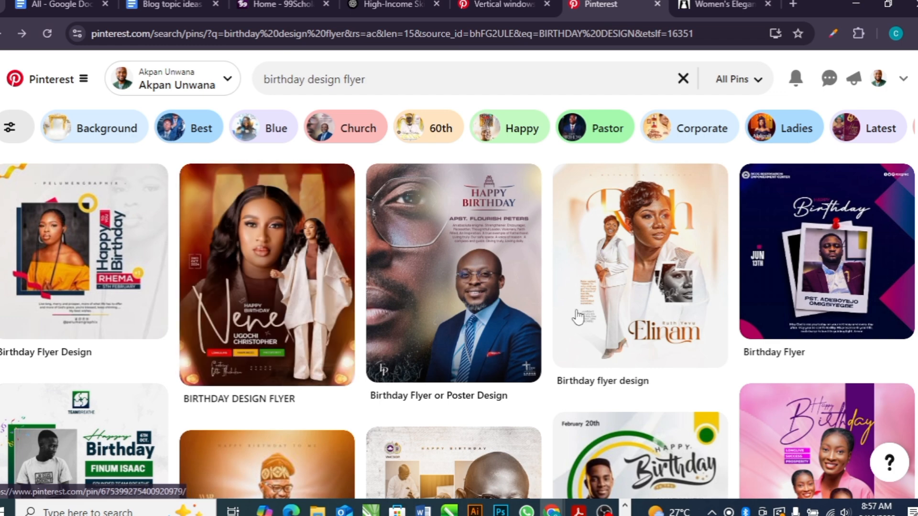
scroll(578, 320, down, 5)
scroll(457, 327, down, 3)
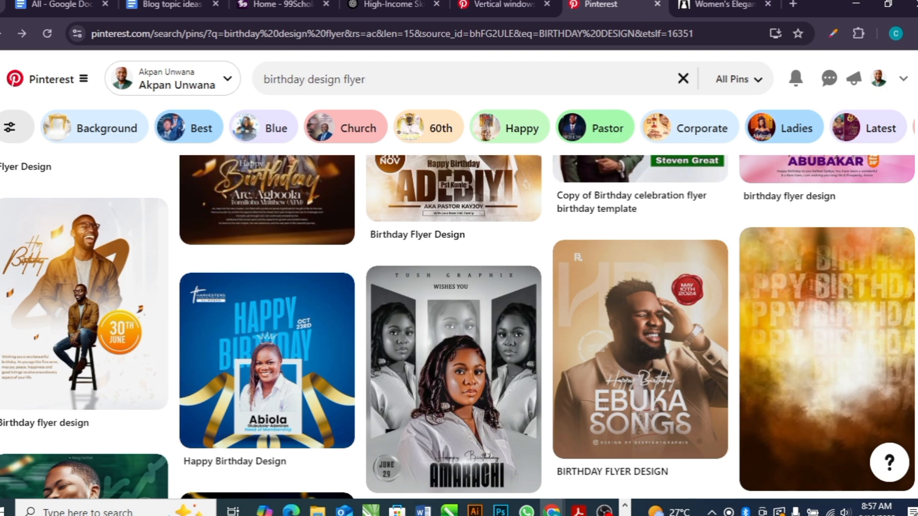
scroll(458, 325, down, 6)
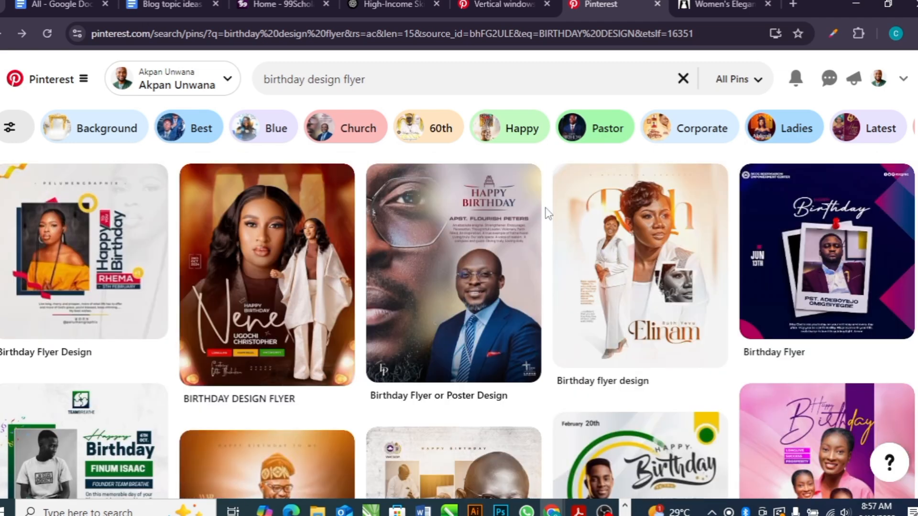
click(275, 259)
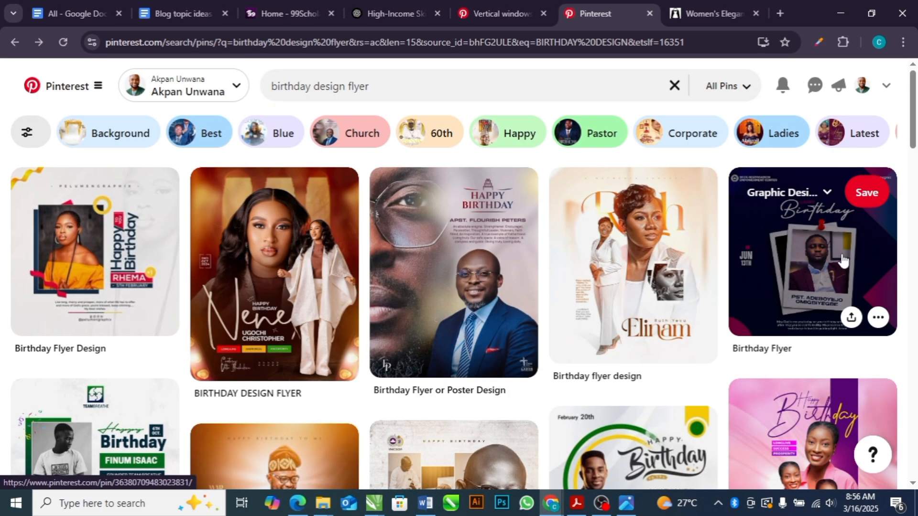
drag(916, 140, 916, 142)
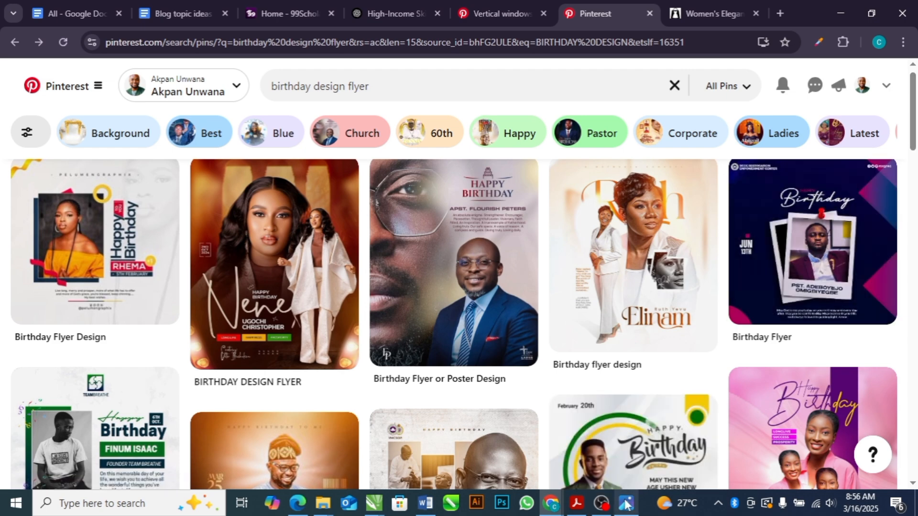
View the finished flyer NANCY BIRTHDAY.jpg maximized in the photo viewer and return to the Pinterest results
click(624, 444)
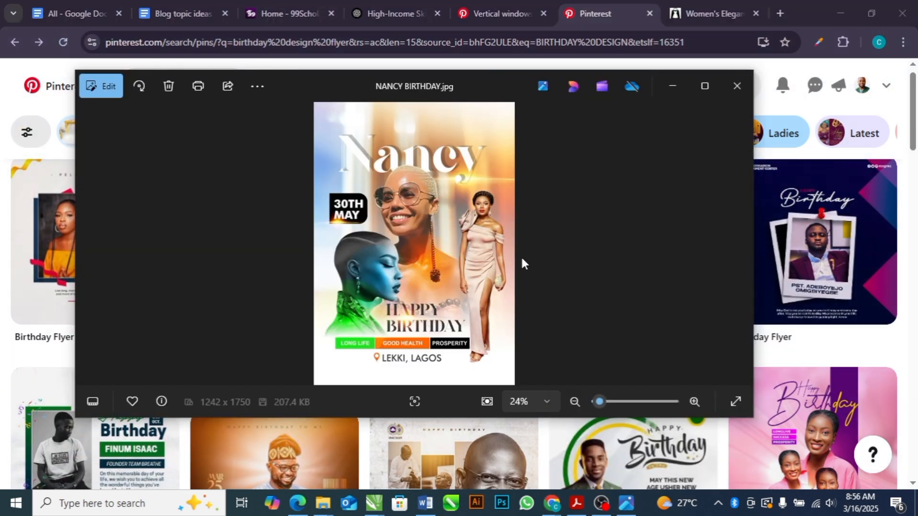
click(705, 87)
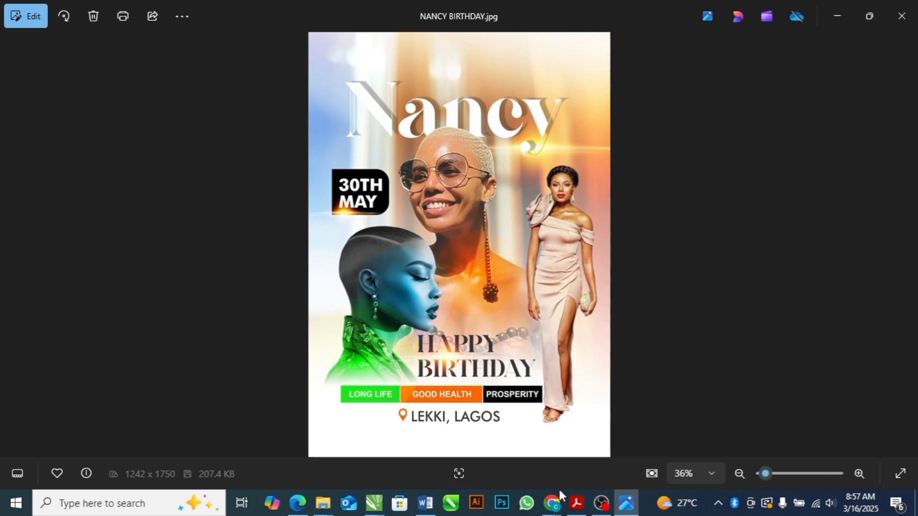
mouse_move(554, 505)
click(511, 468)
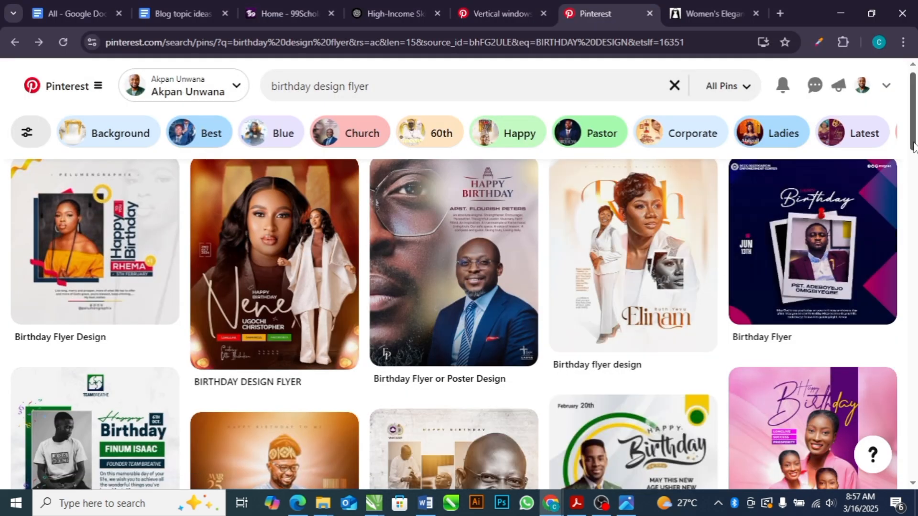
Examine more birthday flyer examples further down the results, the search page's web address, and the first row of designs again
scroll(910, 165, down, 3)
drag(913, 172, 915, 196)
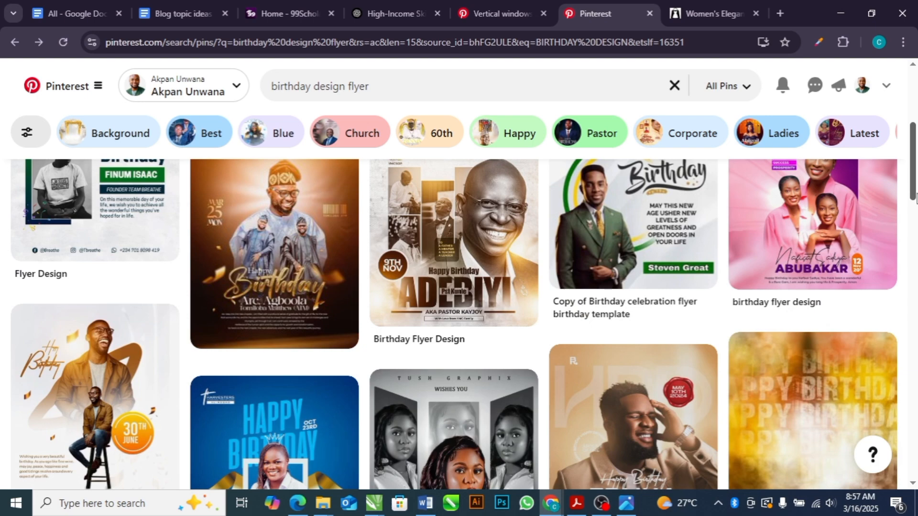
drag(914, 196, 914, 246)
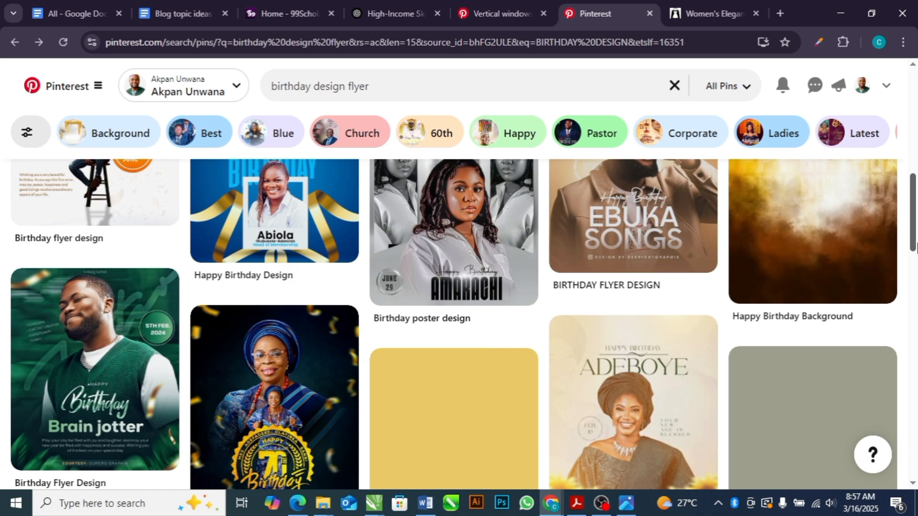
drag(914, 246, 913, 164)
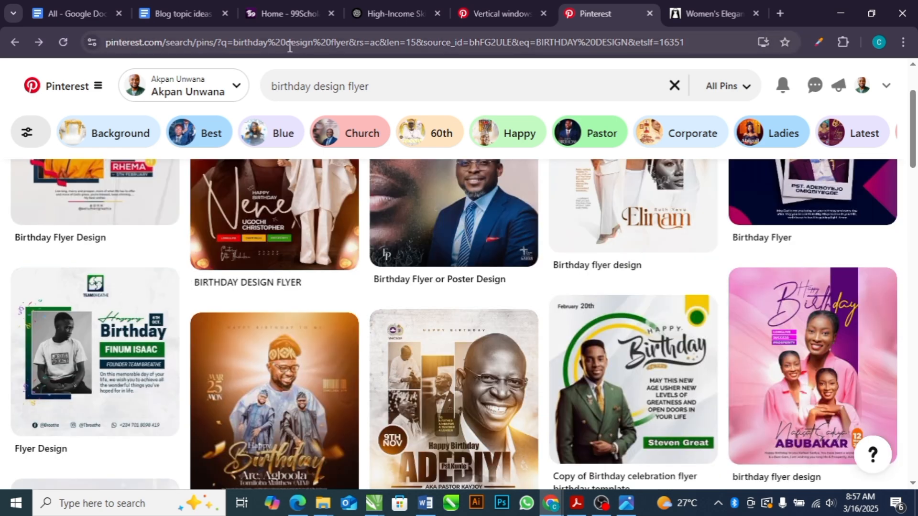
click(280, 48)
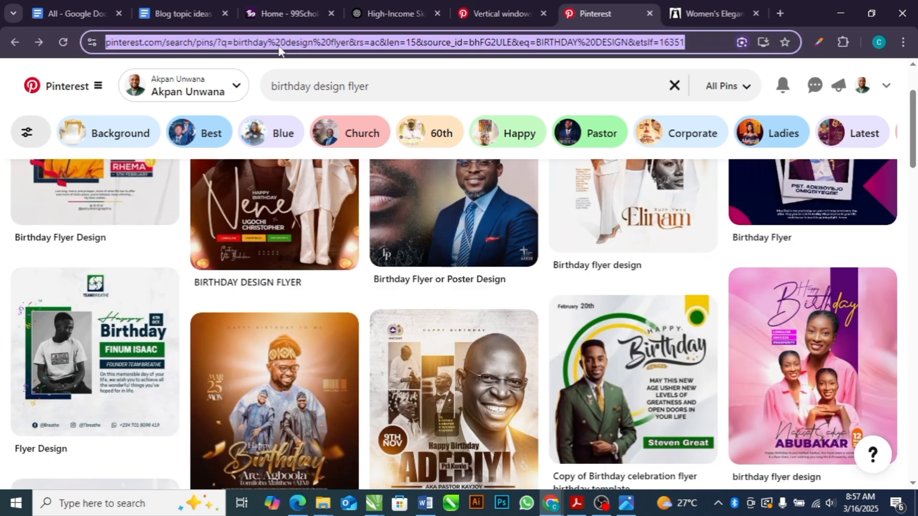
click(279, 48)
drag(218, 42, 644, 45)
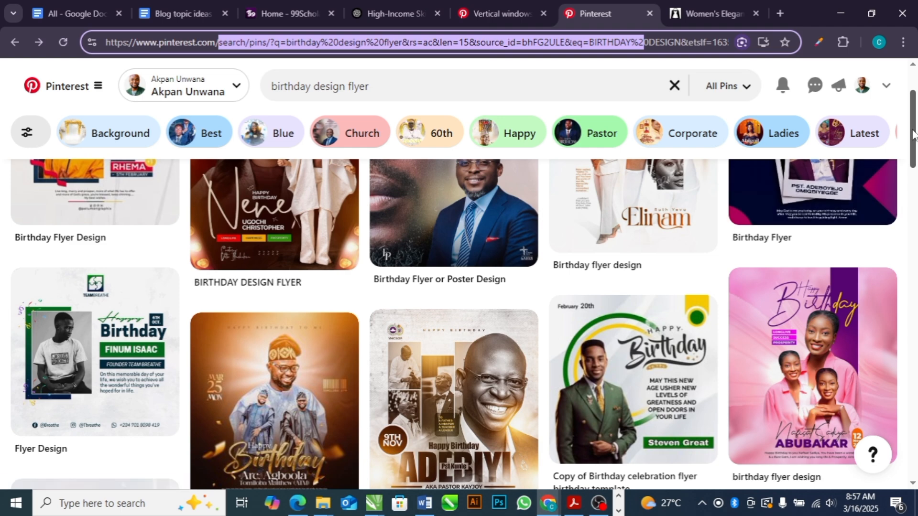
drag(917, 136, 917, 116)
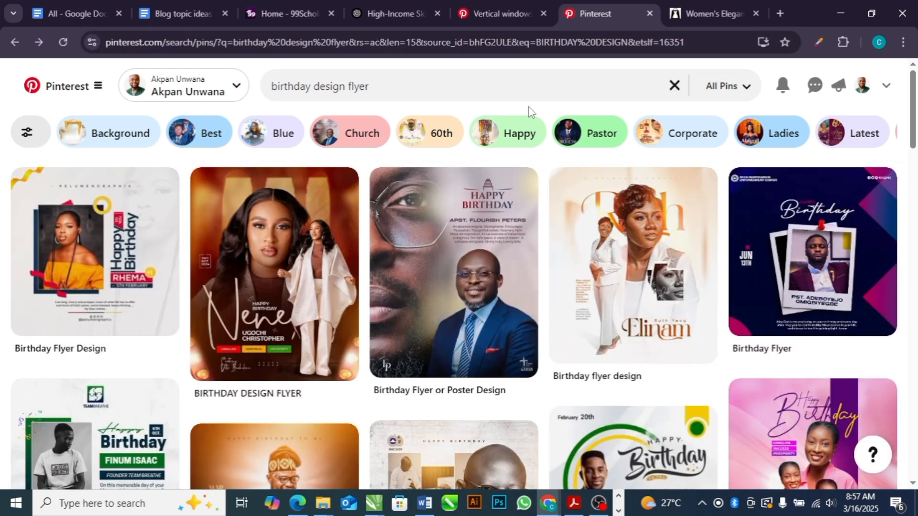
mouse_move(350, 258)
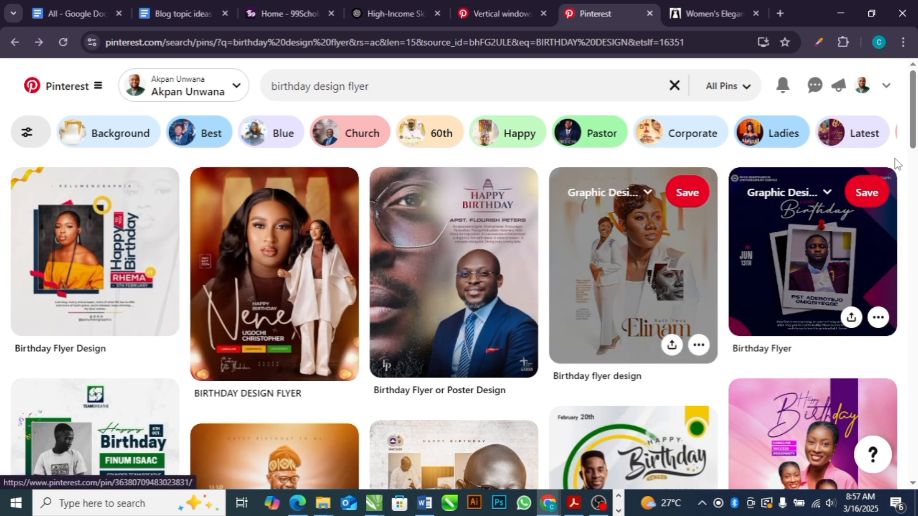
drag(914, 141, 914, 308)
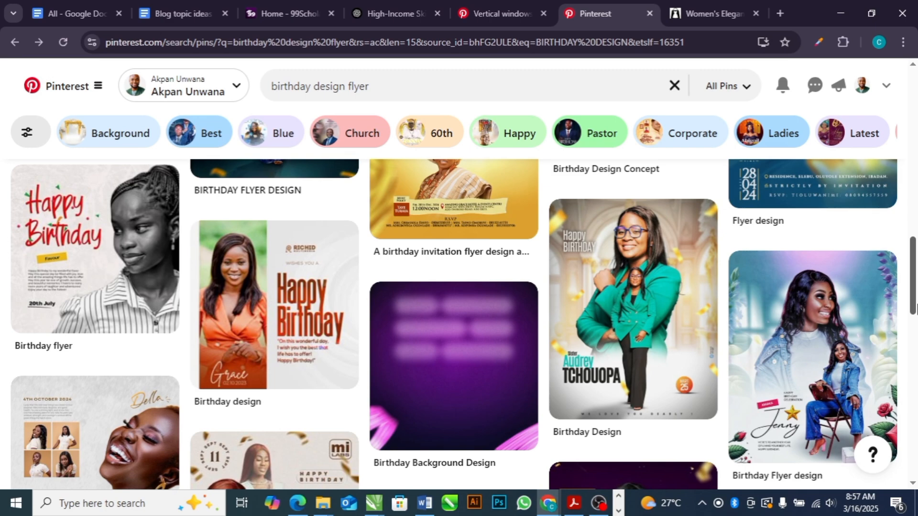
drag(914, 308, 915, 147)
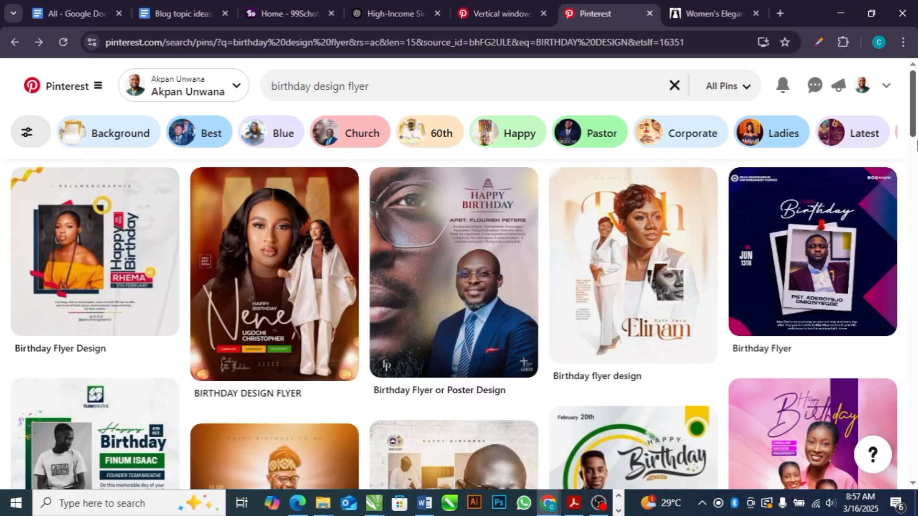
Open the brown BIRTHDAY DESIGN FLYER pin from the first row and examine its design and description
click(282, 259)
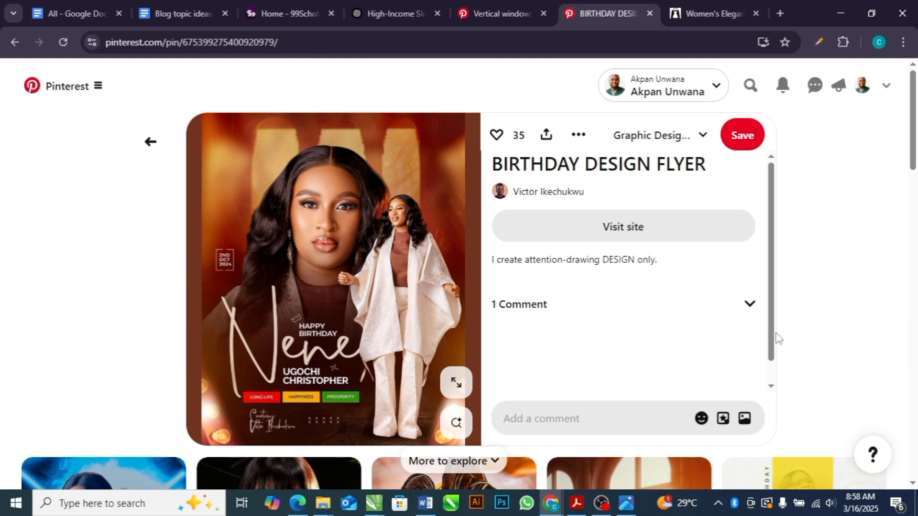
drag(772, 346, 772, 355)
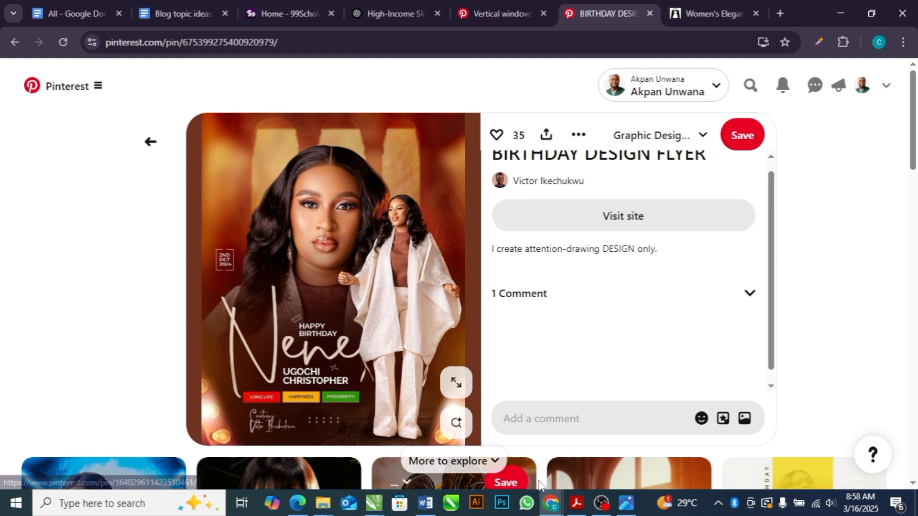
Switch to NANCY BIRTHDAY.cdr in CorelDRAW and examine the finished flyer up close and as a whole page
mouse_move(423, 507)
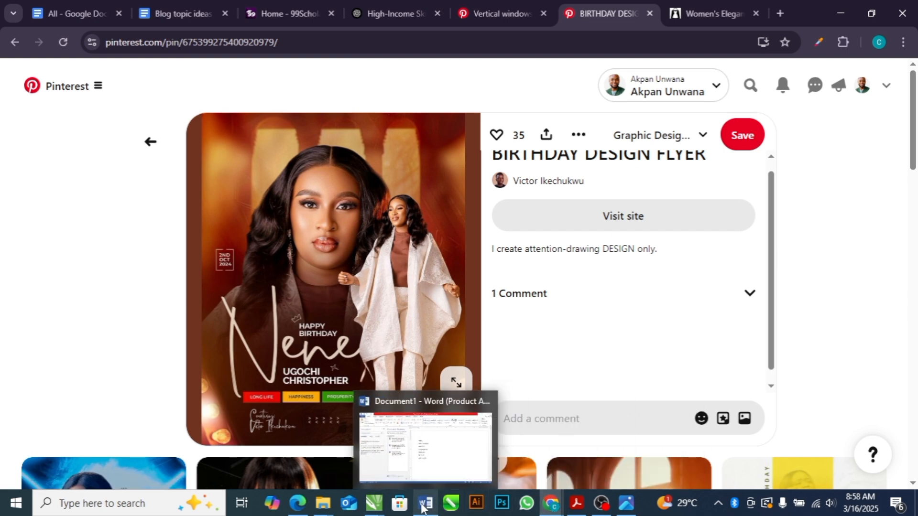
mouse_move(380, 506)
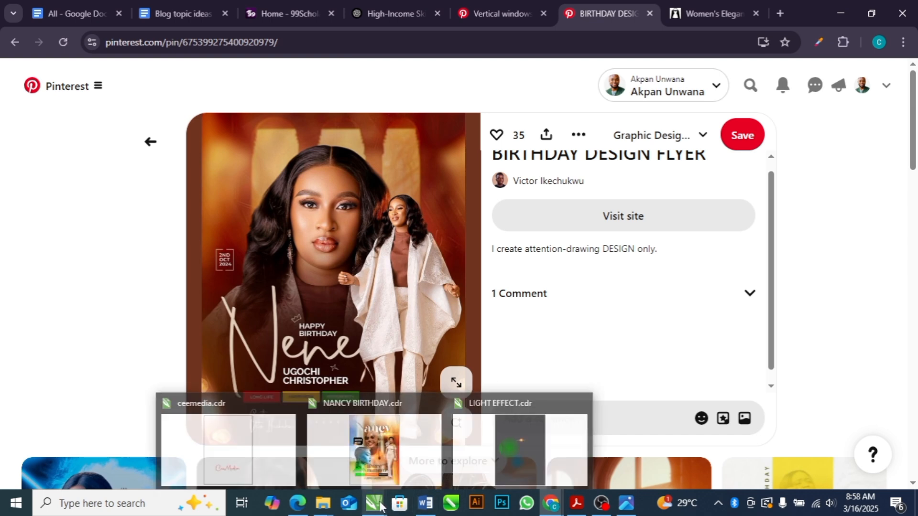
click(409, 452)
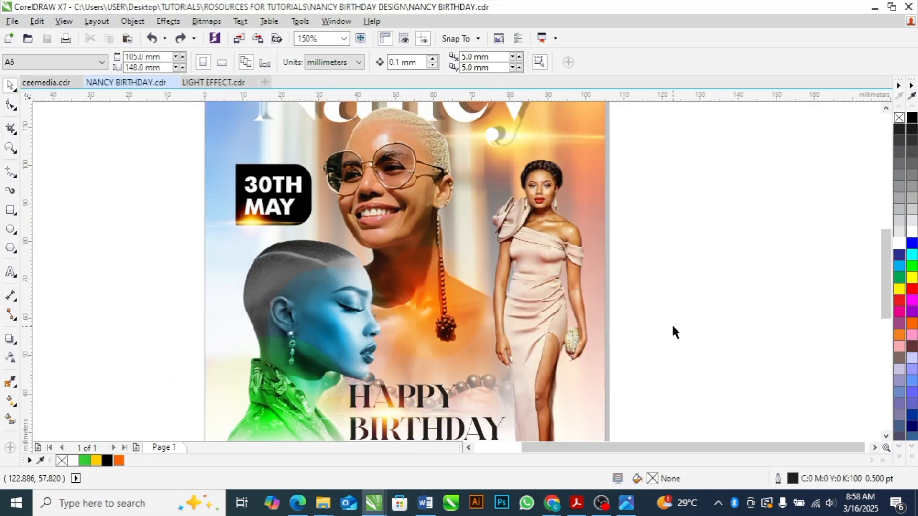
drag(885, 246, 900, 229)
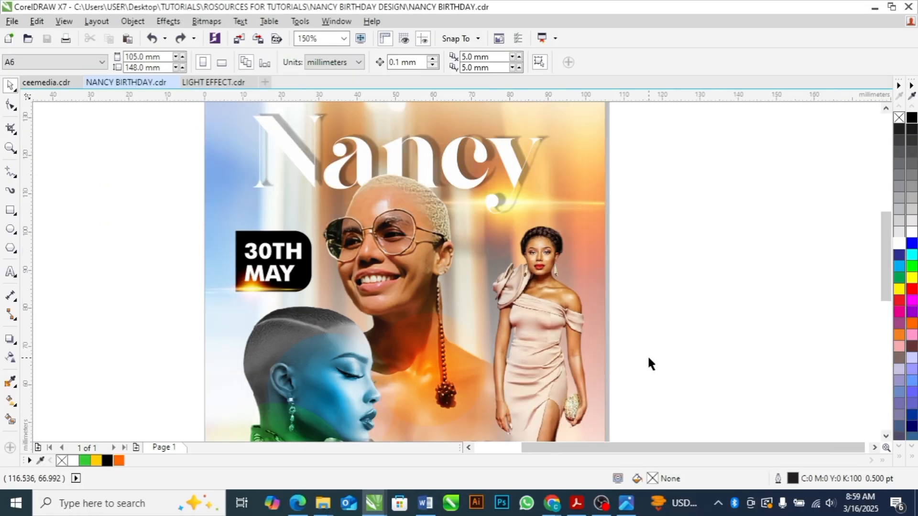
scroll(650, 365, down, 1)
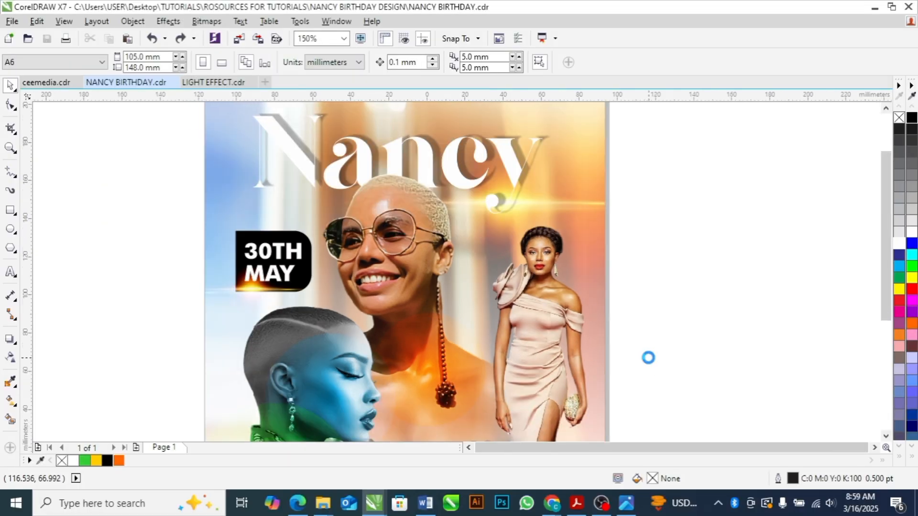
drag(889, 205, 890, 248)
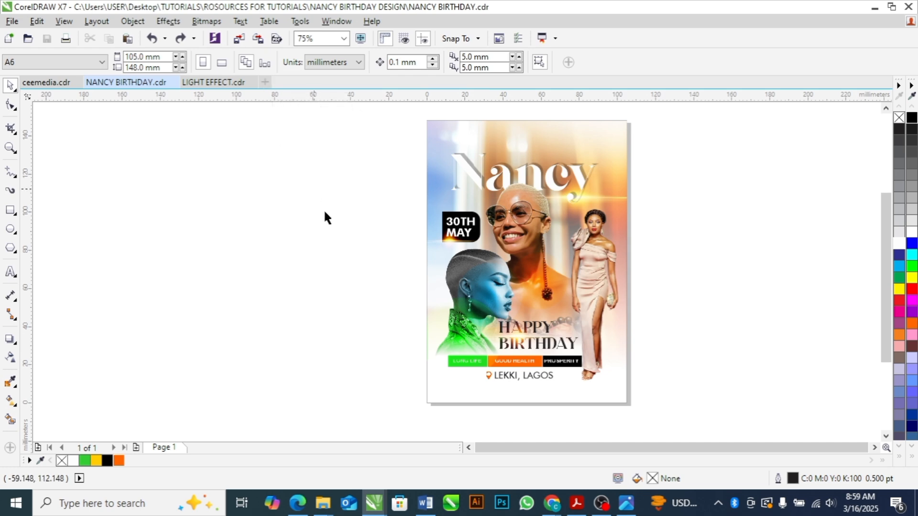
Create a new portrait A5 document with CMYK color mode and 300 dpi rendering resolution
key(ctrl+n)
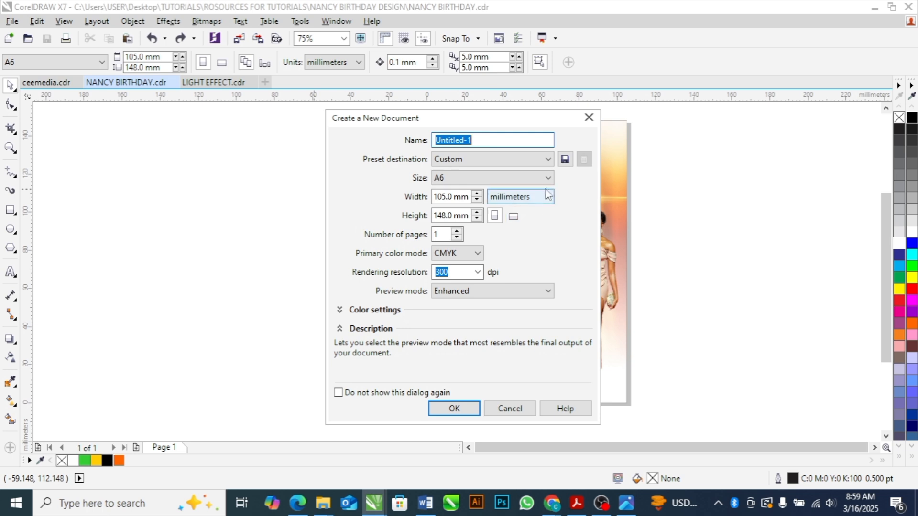
click(549, 178)
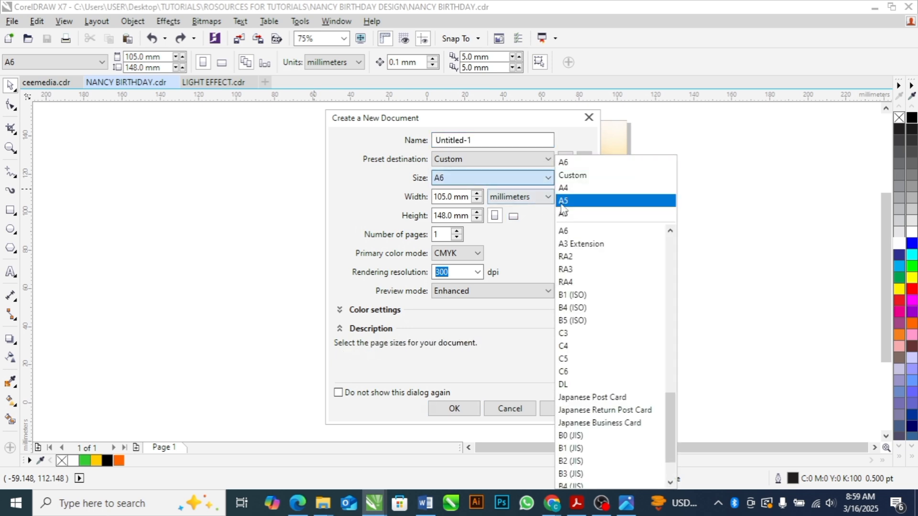
click(560, 201)
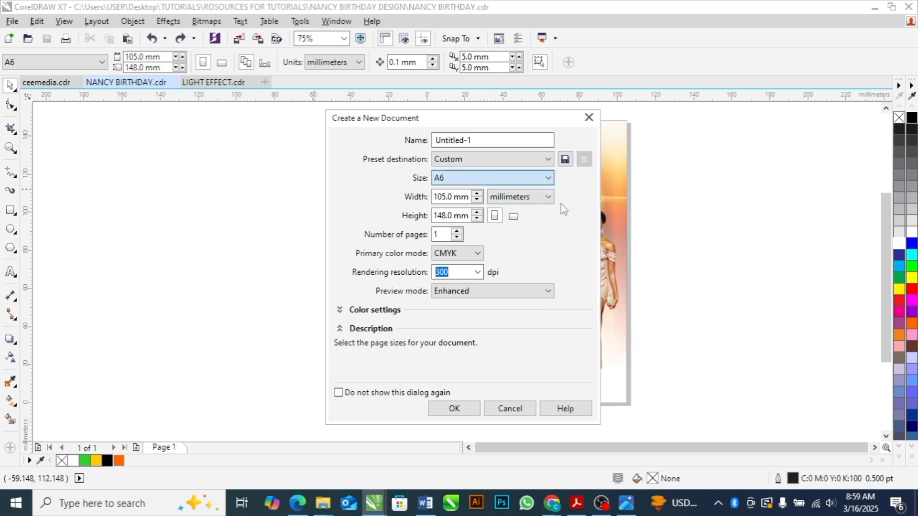
click(455, 410)
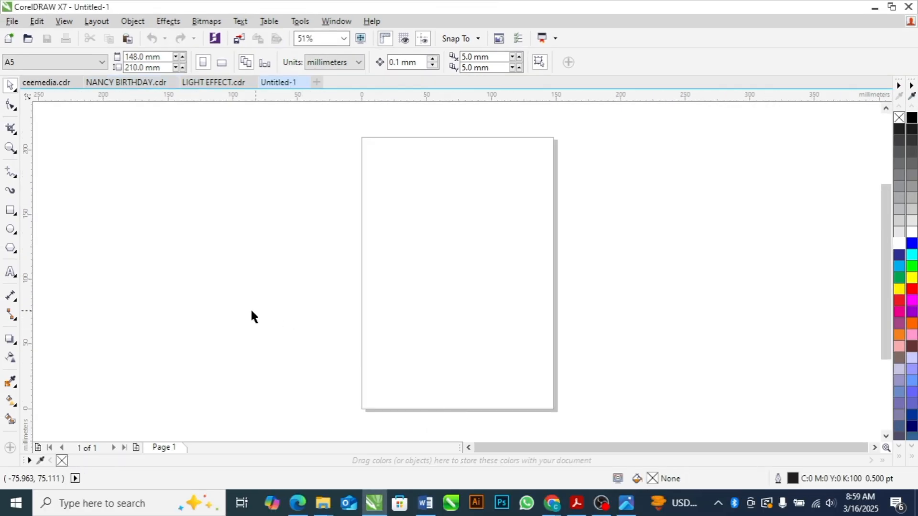
Add a page-sized rectangle of 148 x 210 mm and center it on the page
double_click(10, 211)
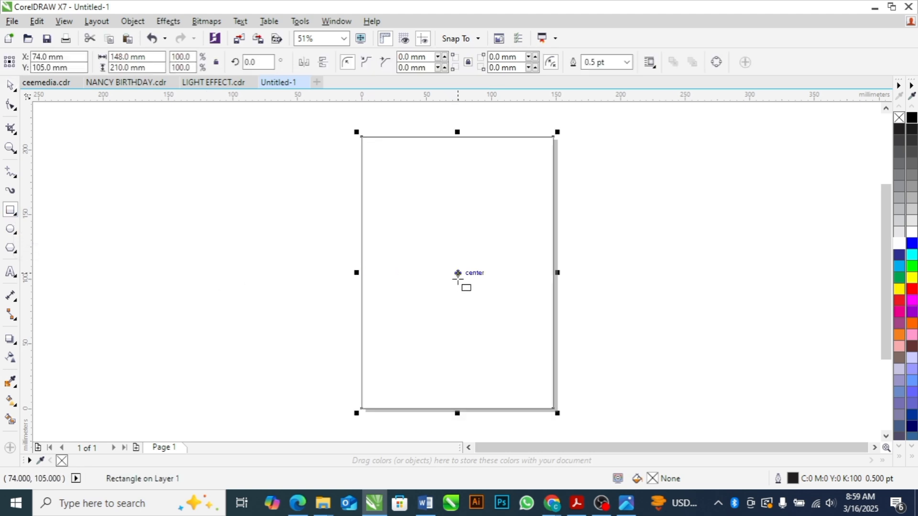
drag(457, 273, 428, 271)
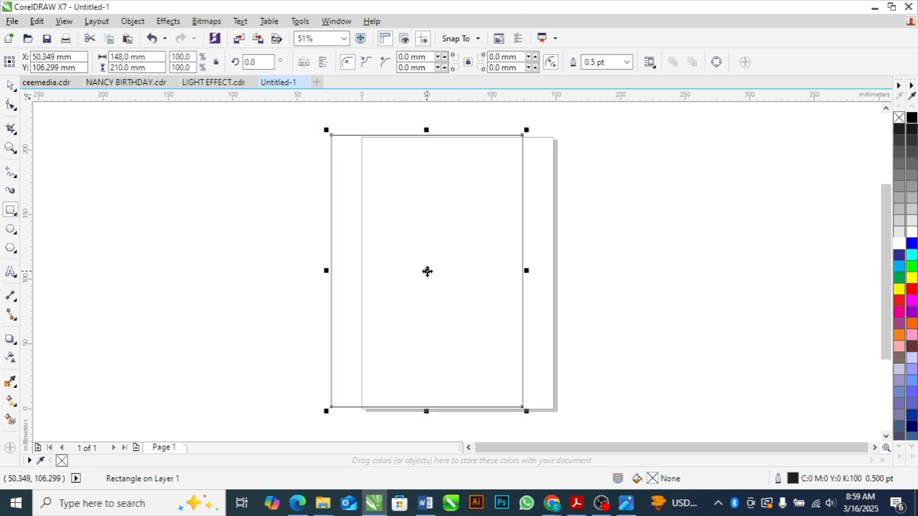
key(p)
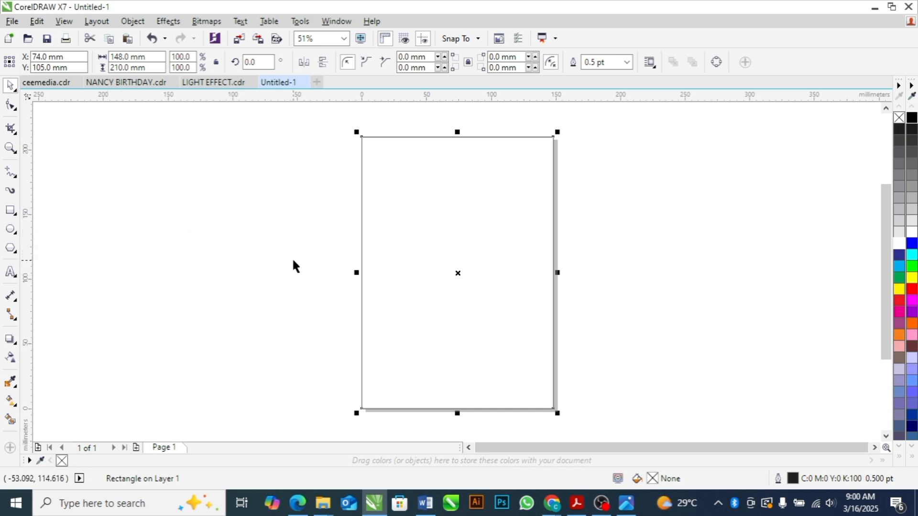
click(306, 262)
click(423, 295)
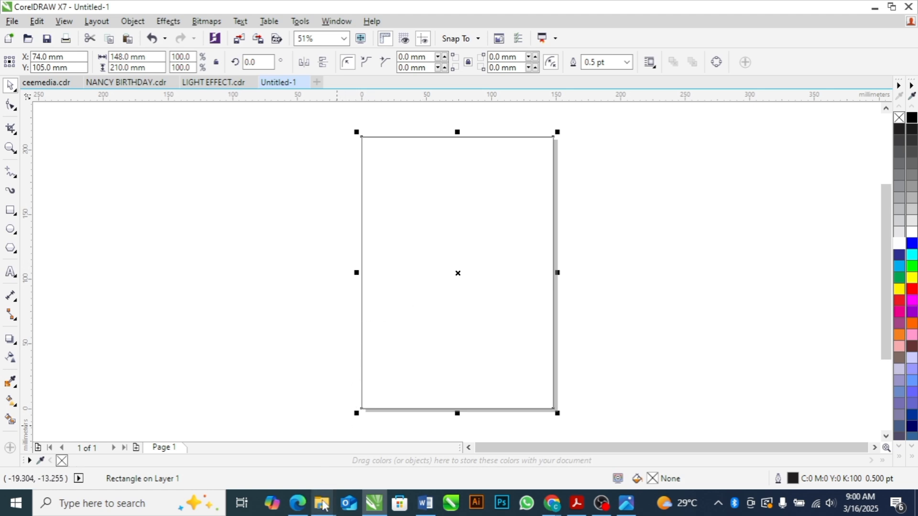
Copy the Vertical windows bokeh background image from the NANCY BIRTHDAY DESIGN folder and paste it into the Untitled-1 document
mouse_move(324, 505)
mouse_move(340, 476)
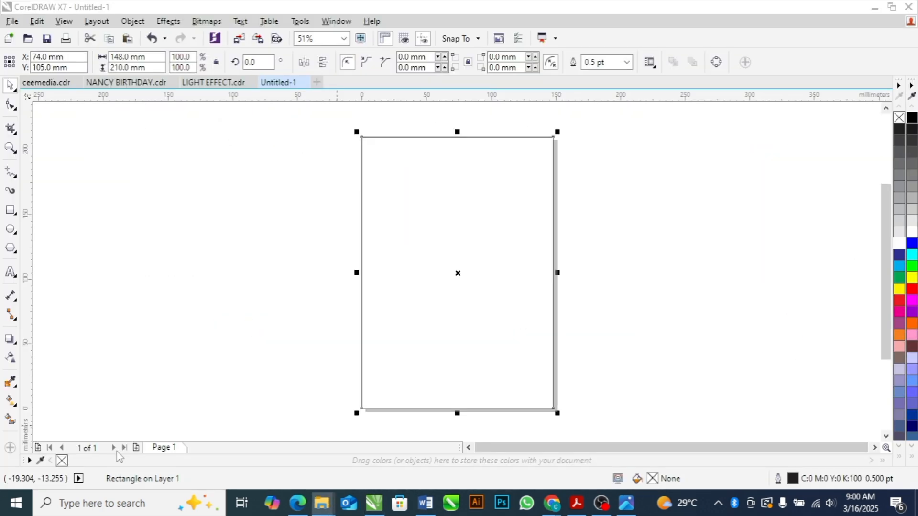
click(116, 451)
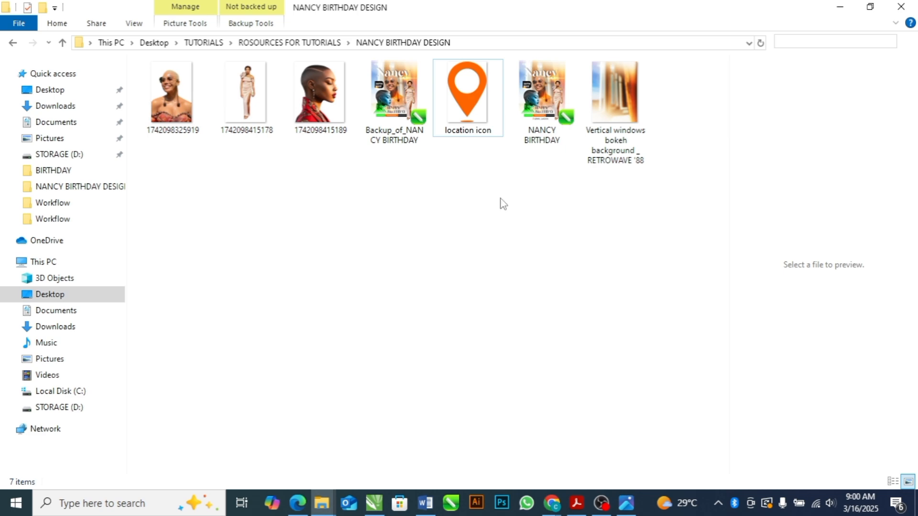
click(621, 81)
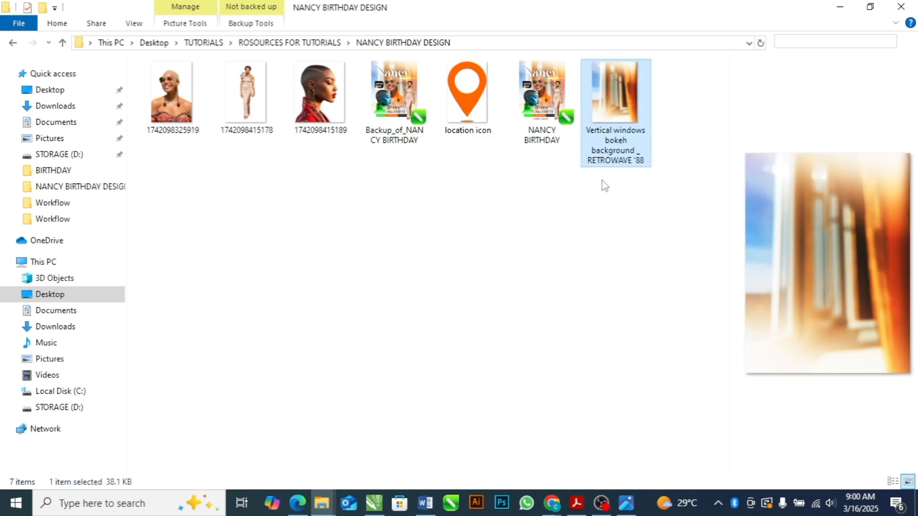
key(alt+Tab)
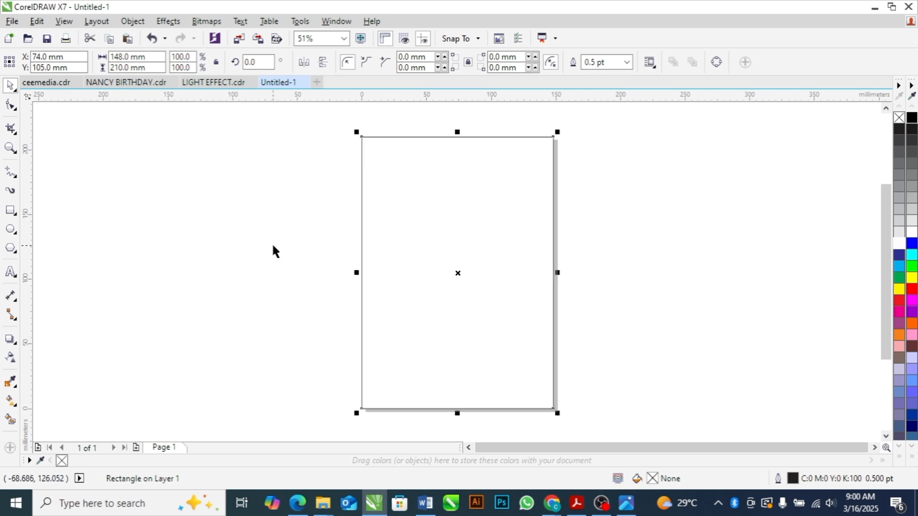
key(ctrl+v)
Scale the bokeh background to about 198 x 264 mm and PowerClip it inside the page-sized rectangle
drag(399, 283, 217, 351)
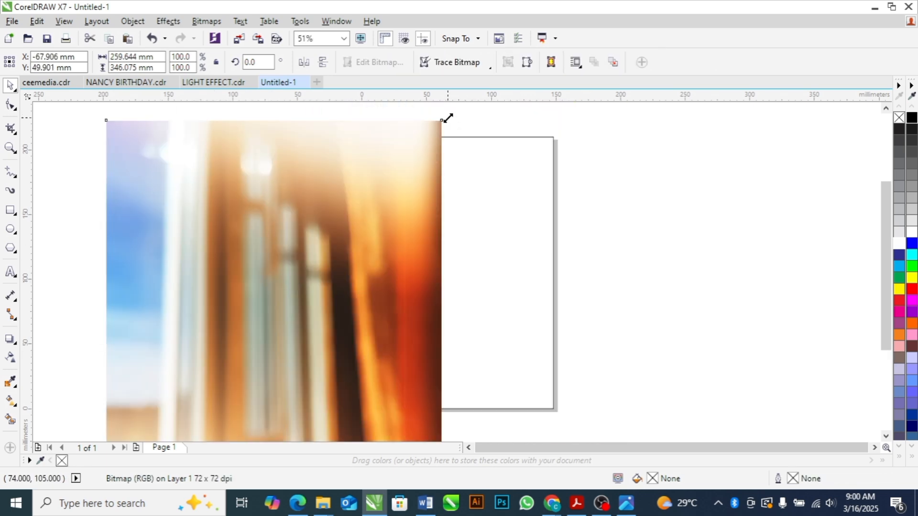
drag(447, 118, 363, 222)
drag(286, 272, 232, 174)
drag(246, 235, 483, 232)
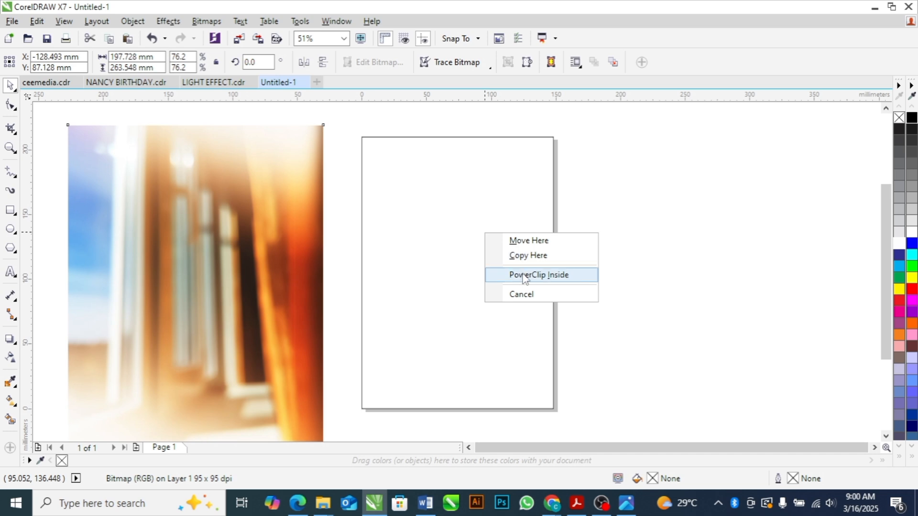
click(525, 277)
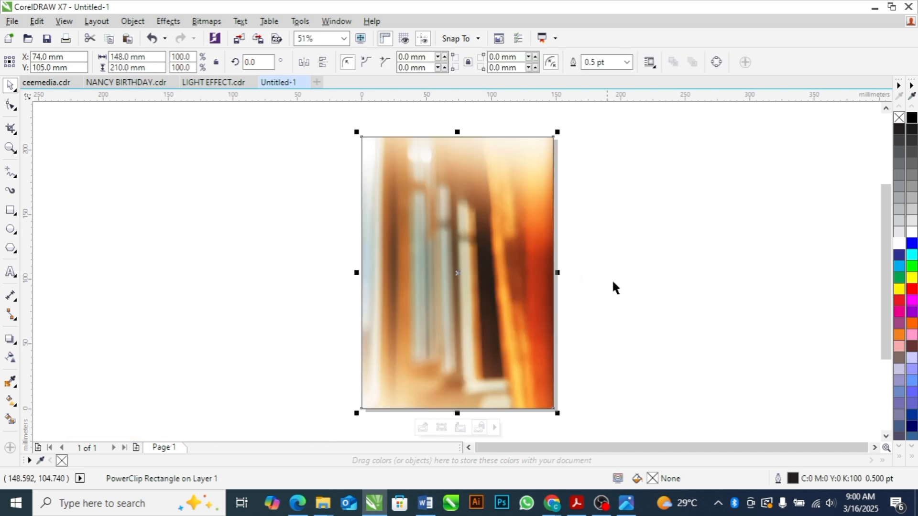
click(649, 284)
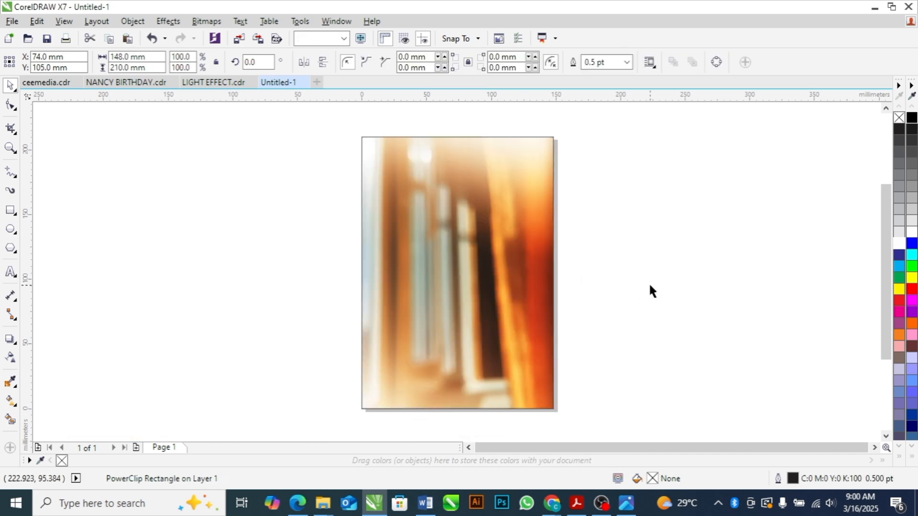
Edit the PowerClip contents, scaling the background to about 157 x 210 mm and placing it over the upper part of the frame
double_click(525, 283)
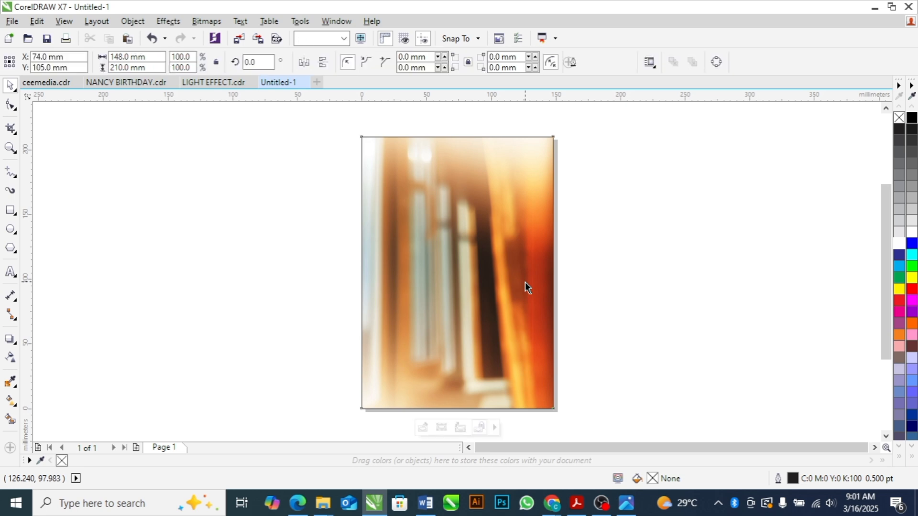
click(509, 271)
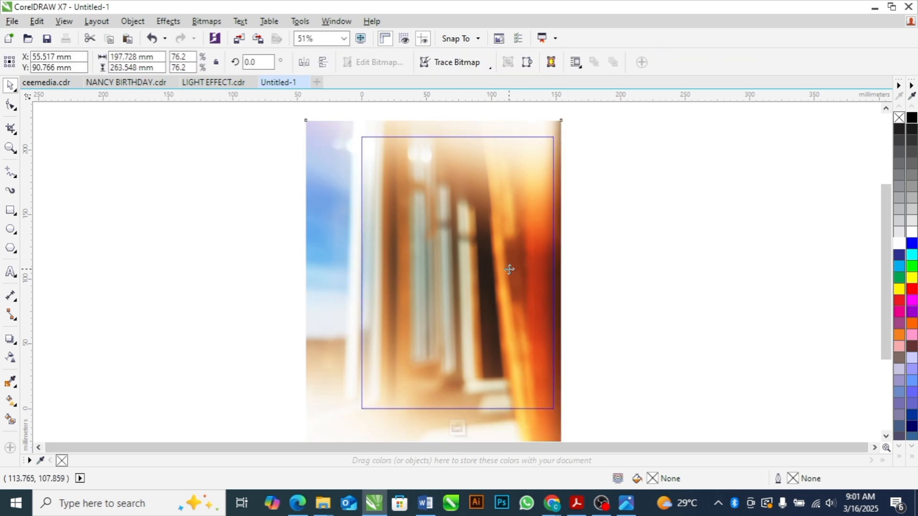
drag(564, 116, 537, 152)
drag(488, 216, 513, 182)
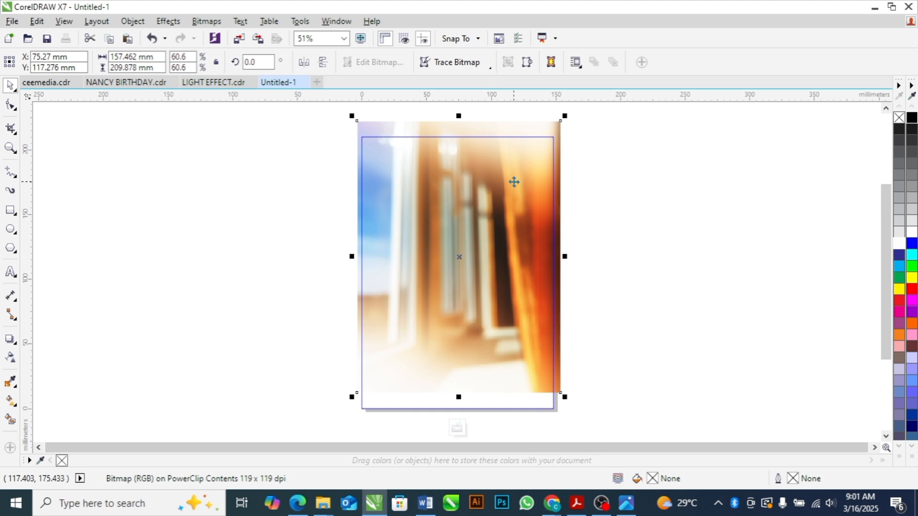
Apply a vertical linear transparency to the background so it fades out toward the lower part of the page
click(12, 360)
drag(459, 202, 462, 378)
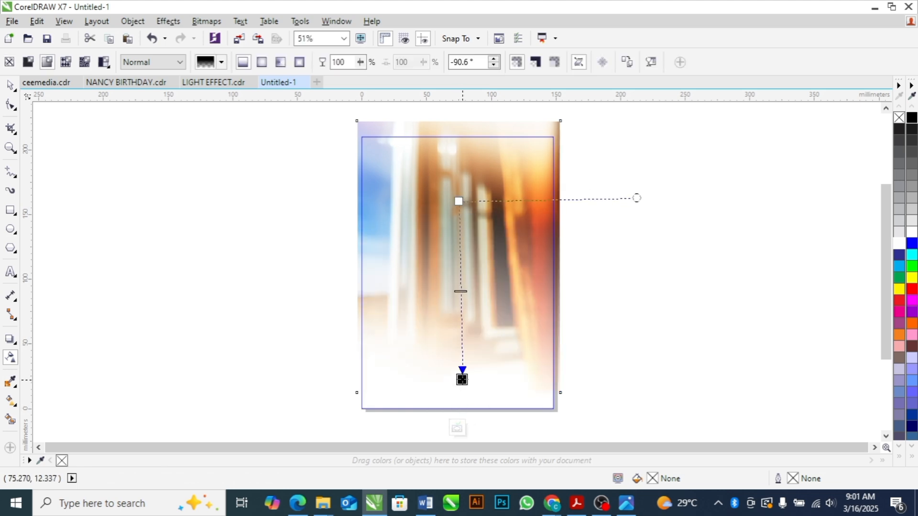
drag(458, 201, 456, 187)
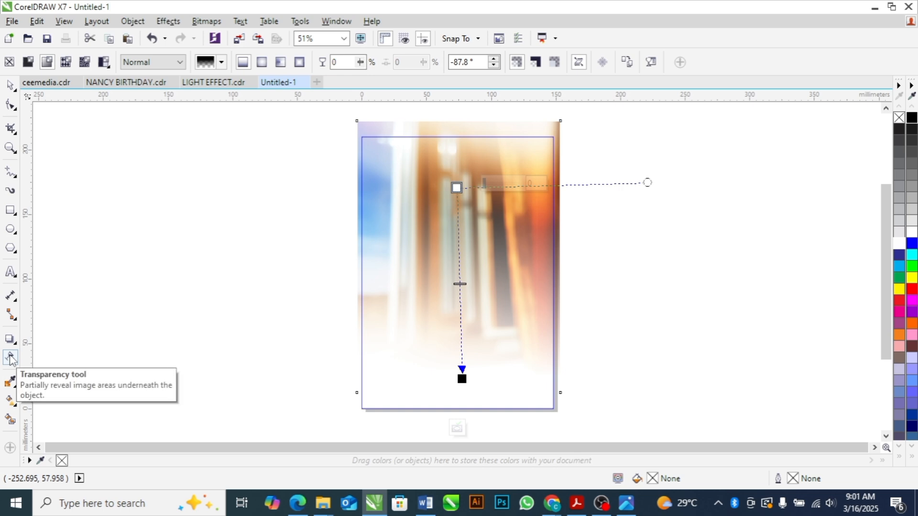
drag(458, 284, 458, 240)
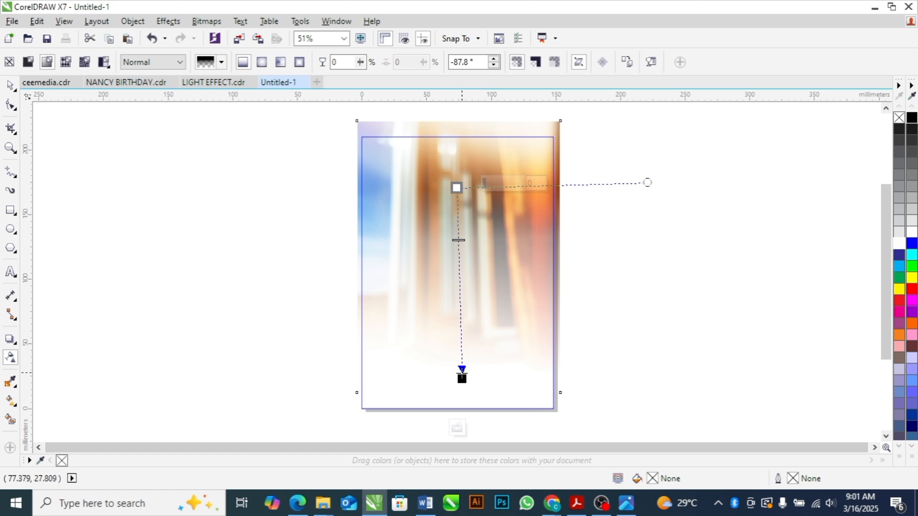
drag(462, 379, 460, 366)
key(space)
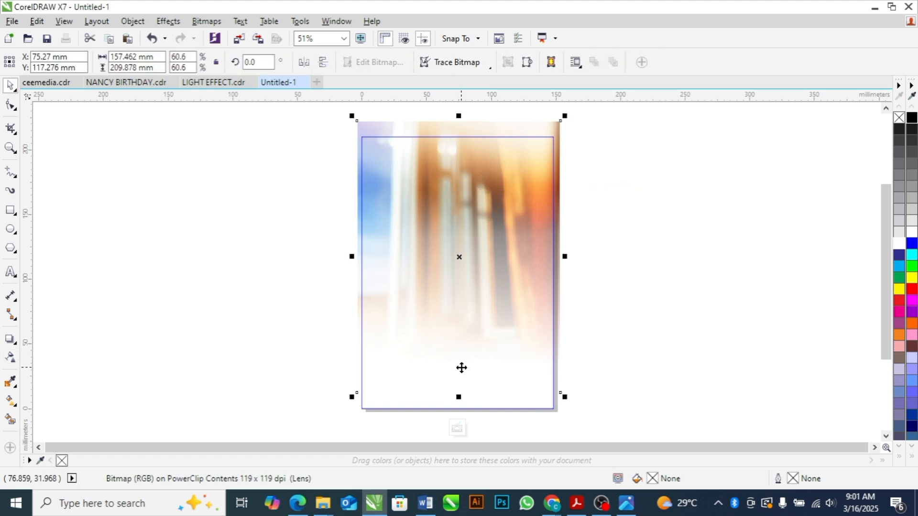
click(731, 338)
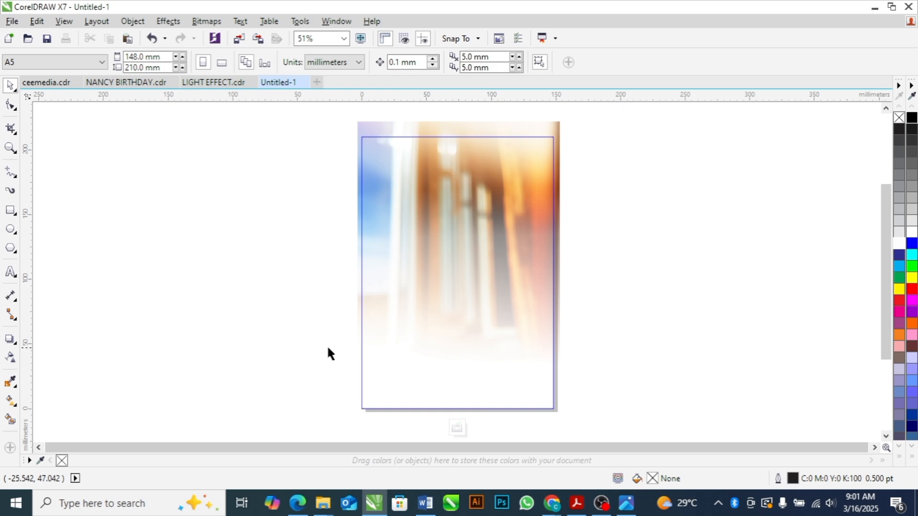
key(alt+Tab)
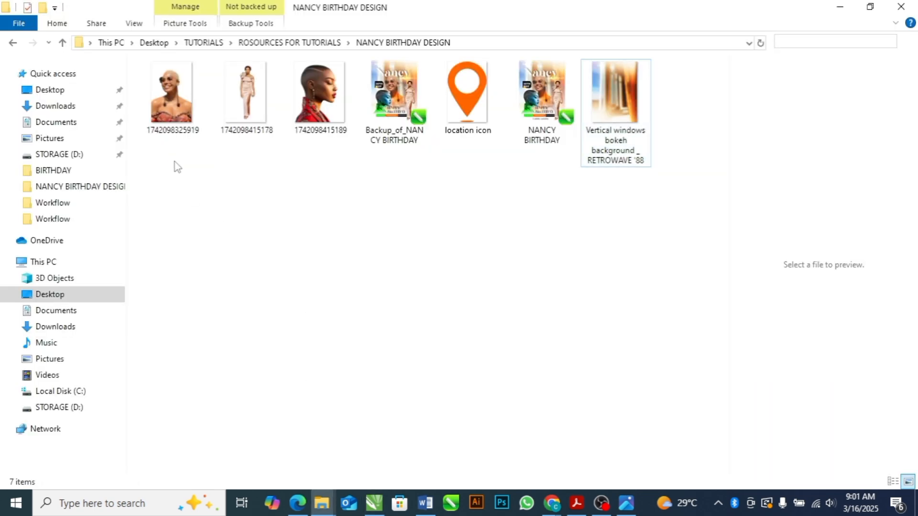
click(175, 127)
key(alt+Tab)
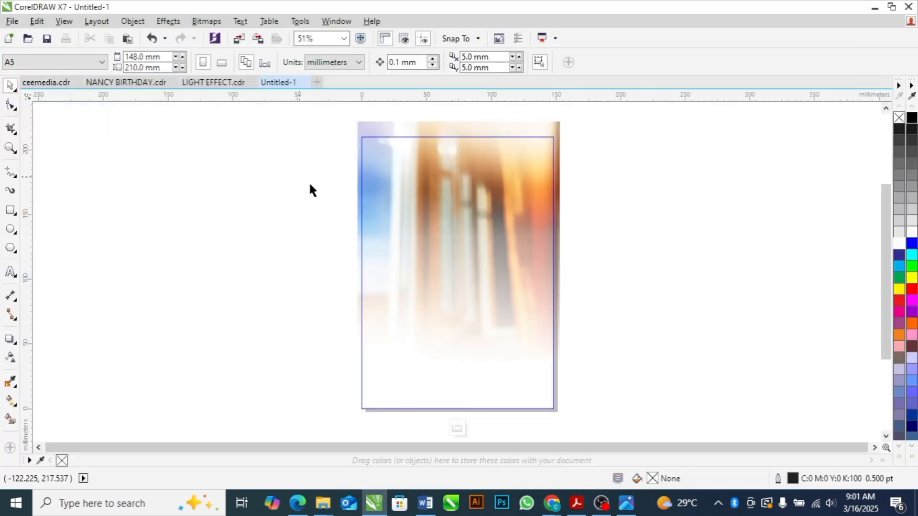
key(ctrl+v)
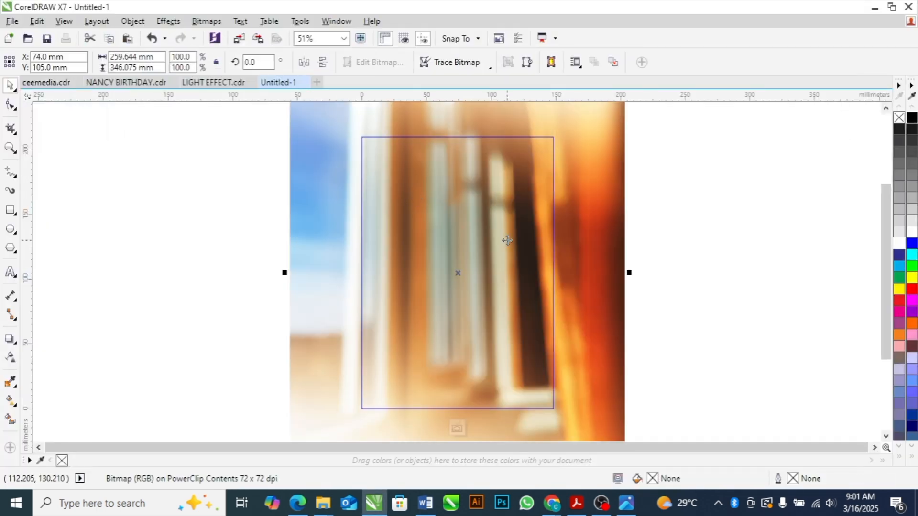
key(Delete)
key(alt+Tab)
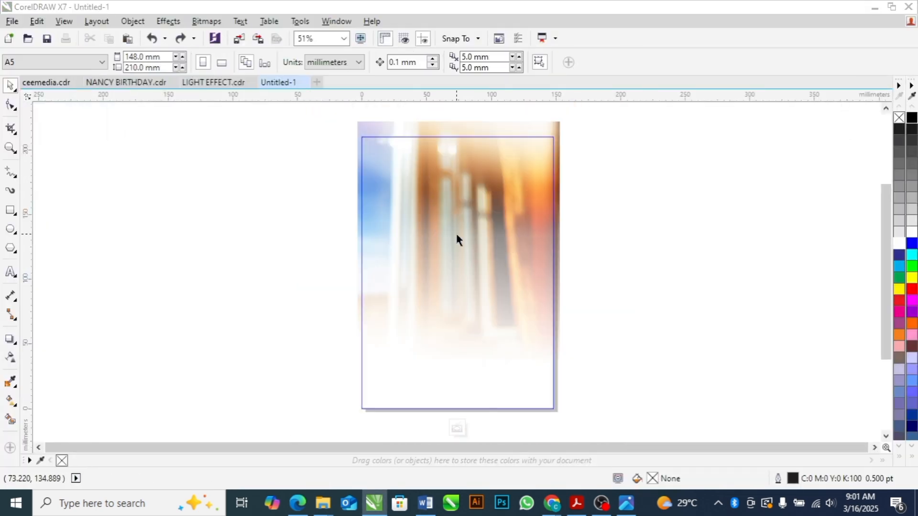
click(253, 237)
click(186, 113)
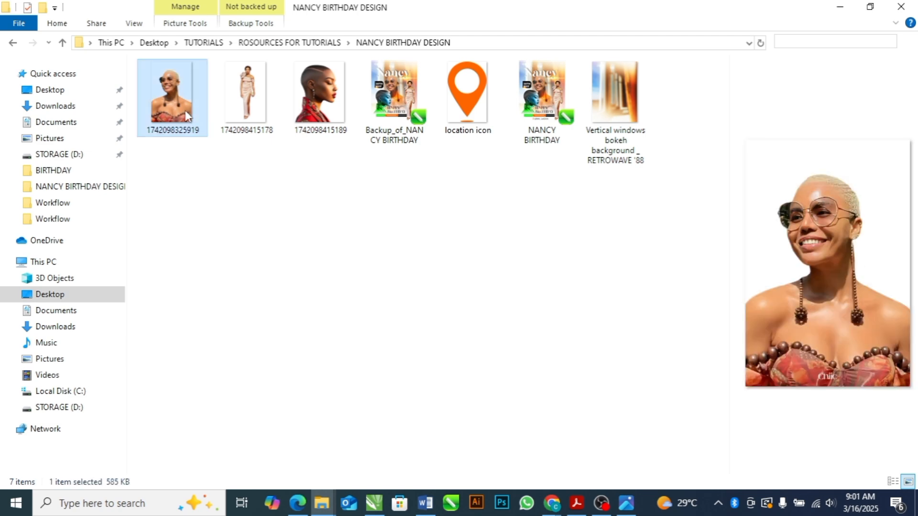
key(alt+Tab)
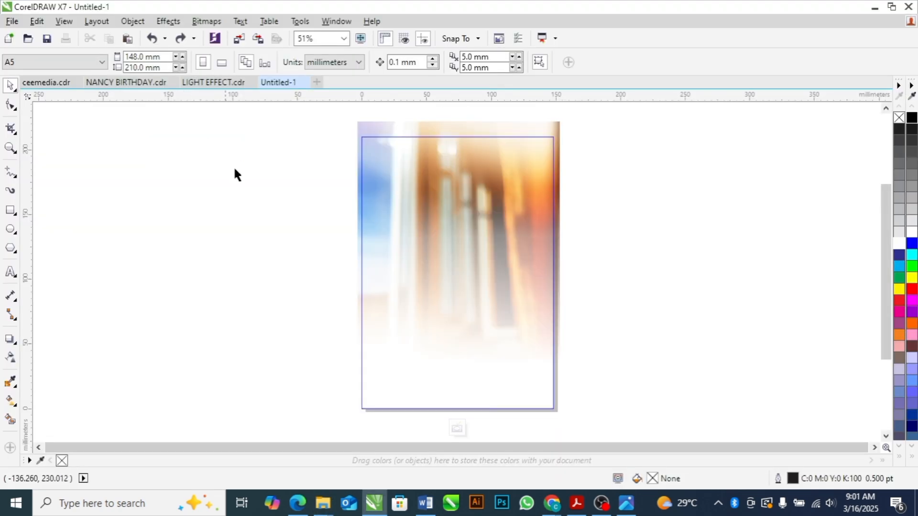
key(ctrl+v)
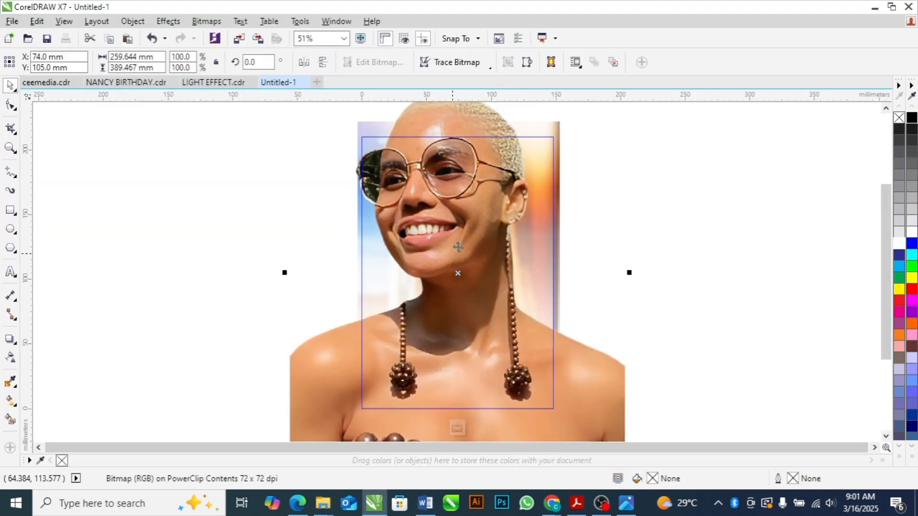
Scale the portrait to about 107 x 161 mm and position it near the page center, over the faded background
drag(464, 210, 365, 319)
drag(532, 125, 437, 266)
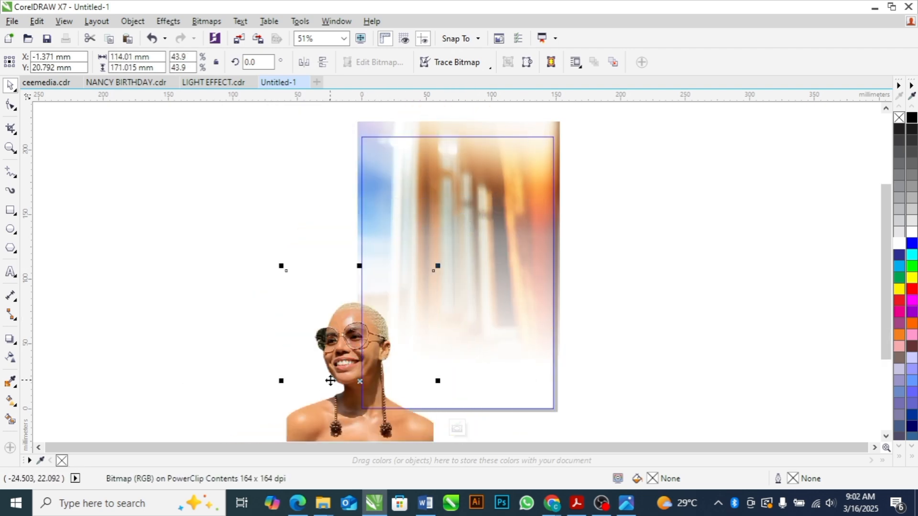
drag(331, 381, 431, 275)
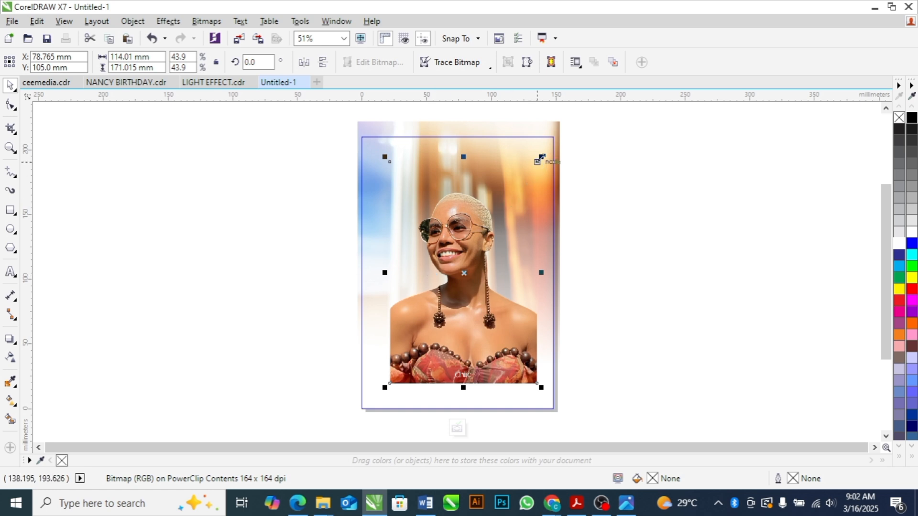
drag(540, 157, 534, 167)
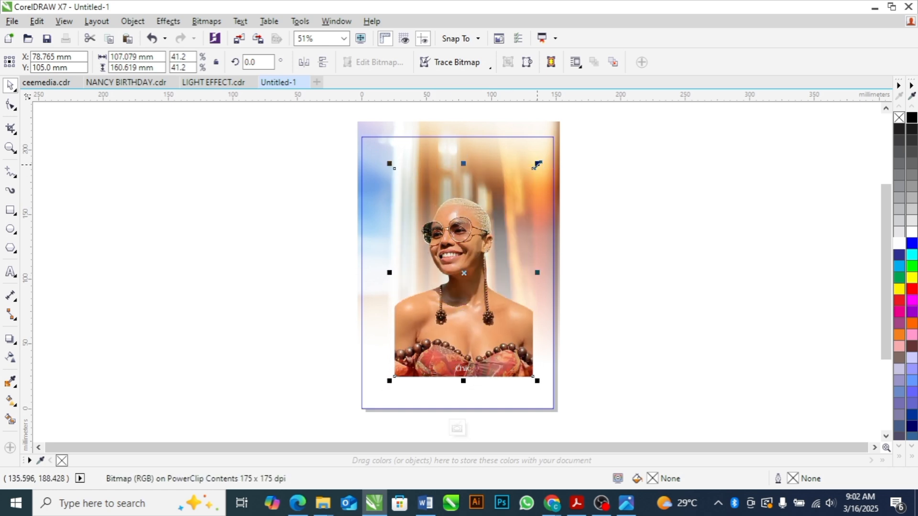
drag(491, 240, 488, 232)
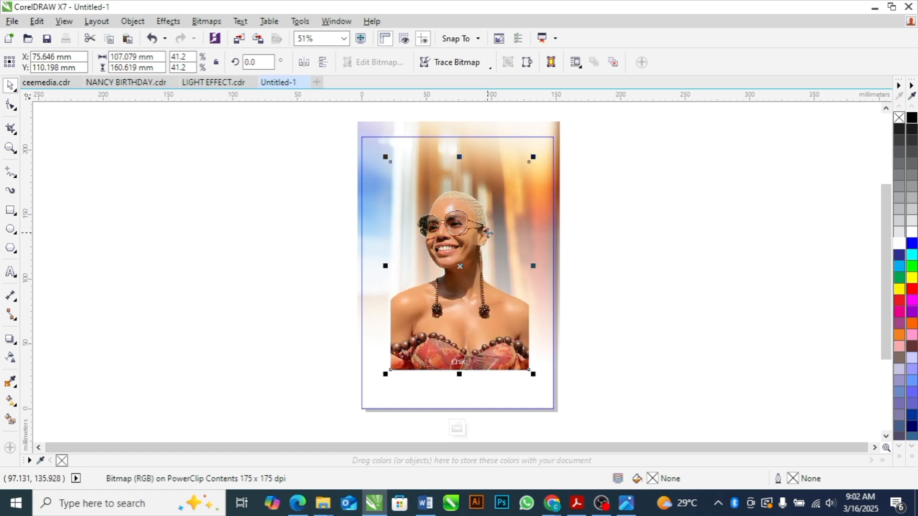
Fade the portrait's lower edge with a linear transparency and convert it to a 300 dpi CMYK bitmap with transparent background
click(11, 359)
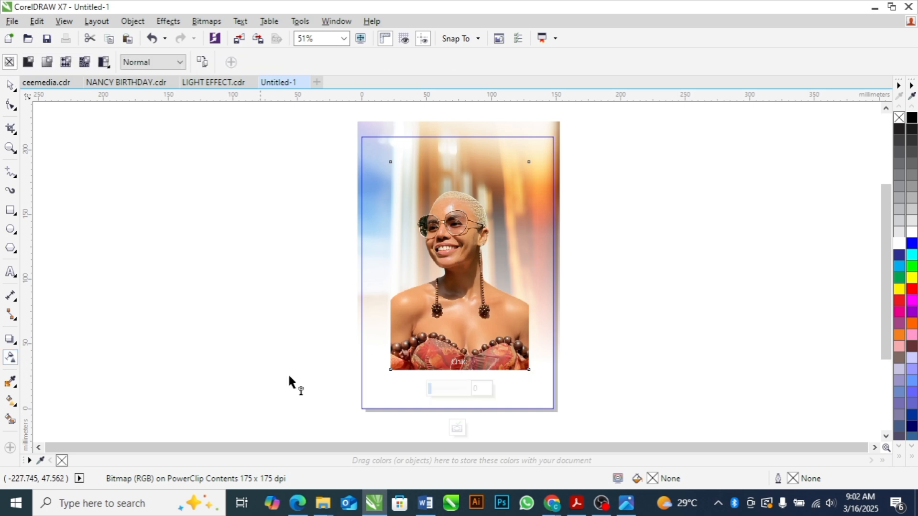
drag(466, 334, 465, 370)
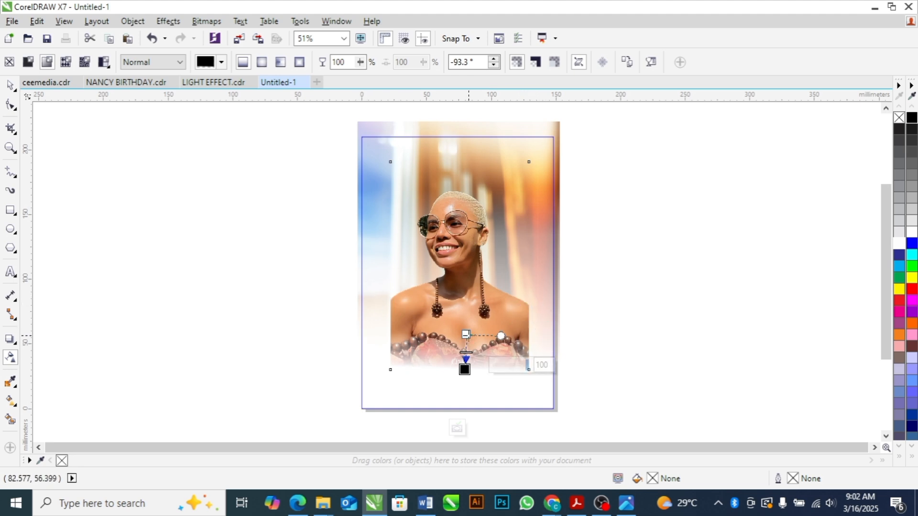
drag(466, 334, 466, 324)
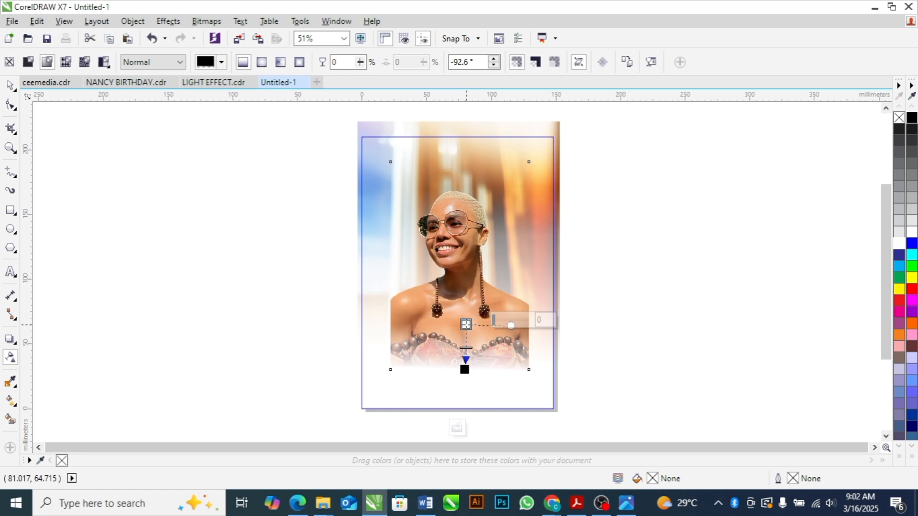
click(207, 22)
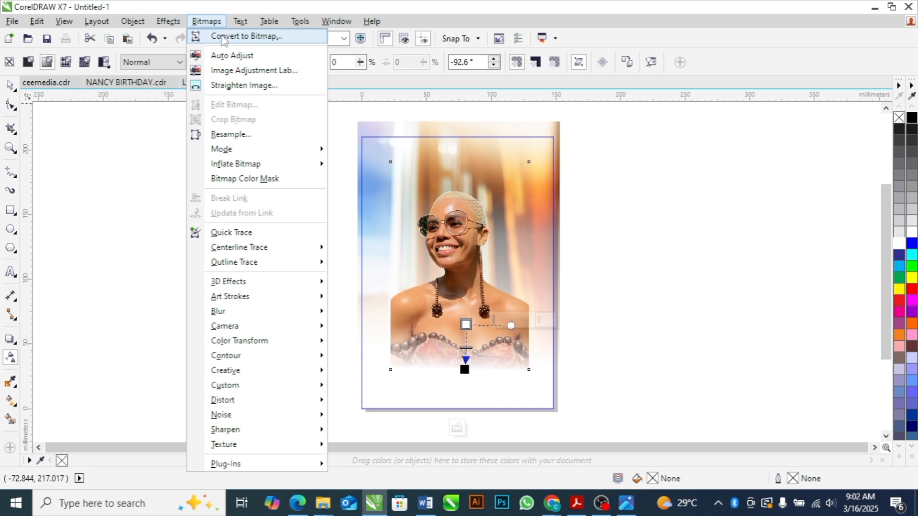
click(222, 37)
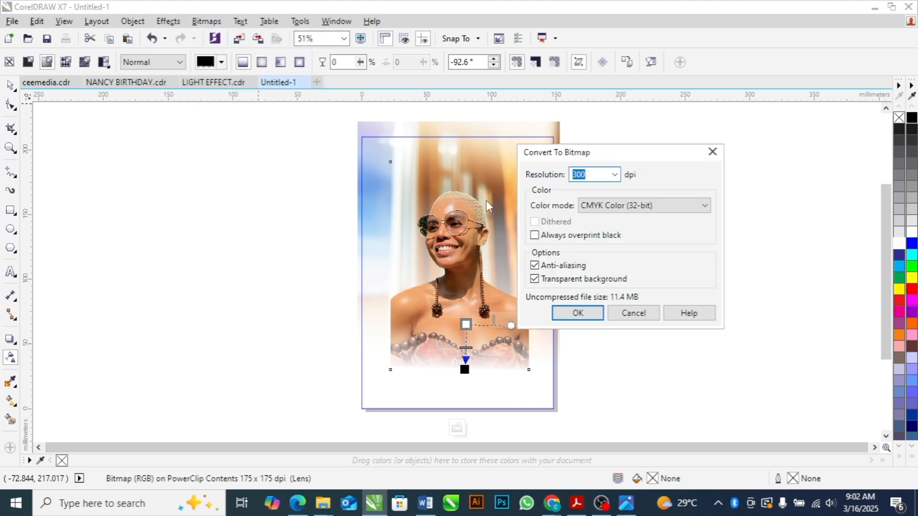
click(594, 315)
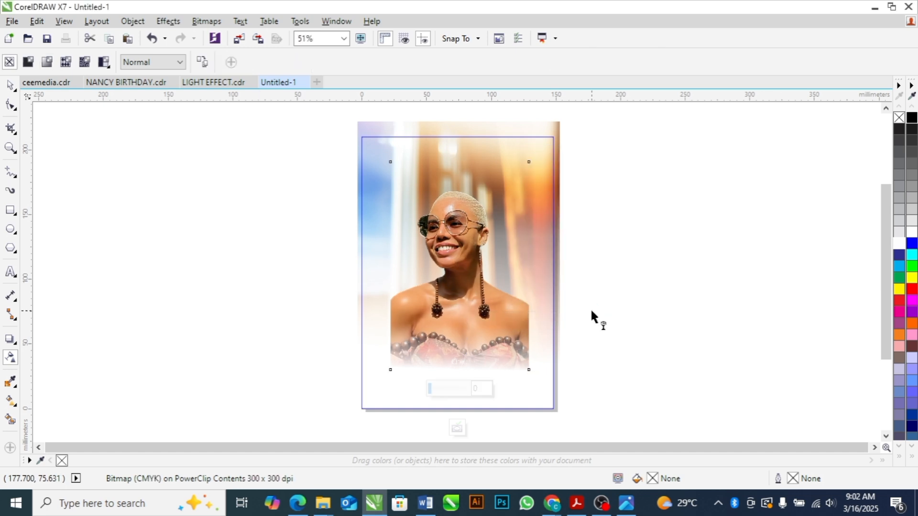
Fade the main portrait's left edge with a linear transparency and convert it to a 300 dpi CMYK bitmap with transparent background
drag(428, 328, 390, 339)
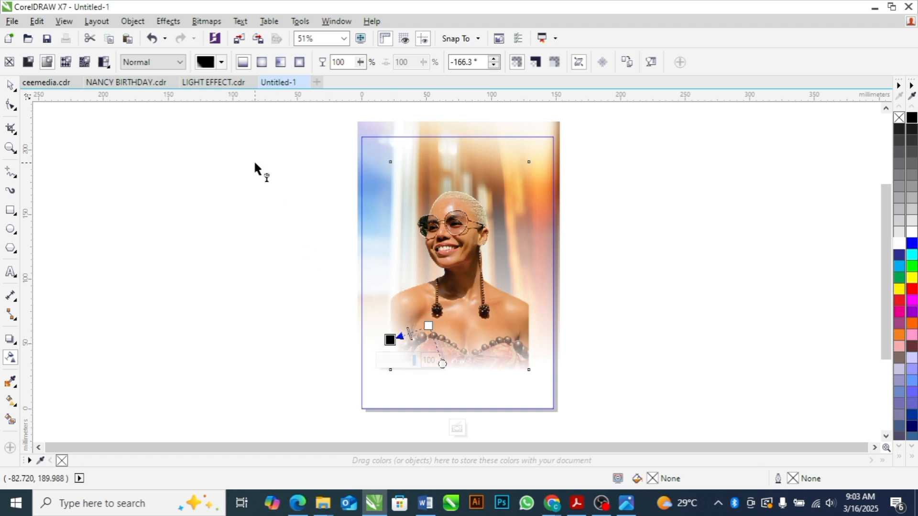
click(199, 22)
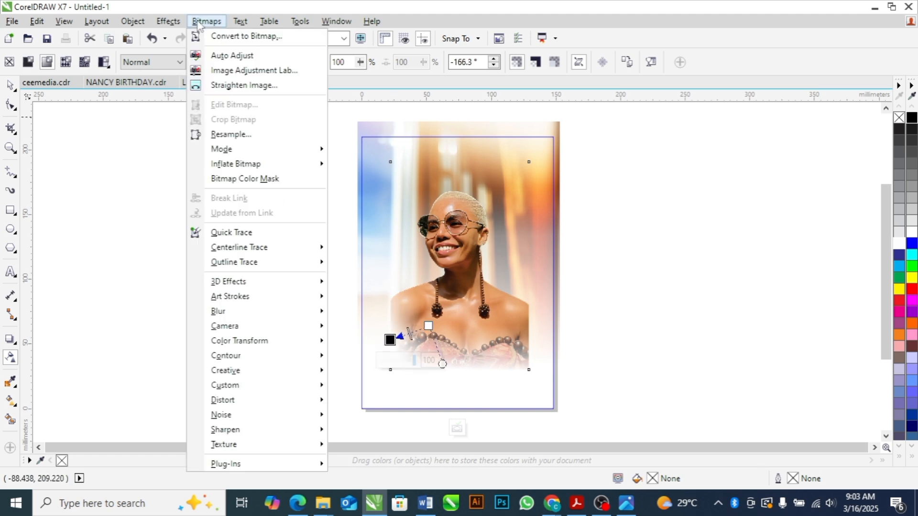
click(218, 36)
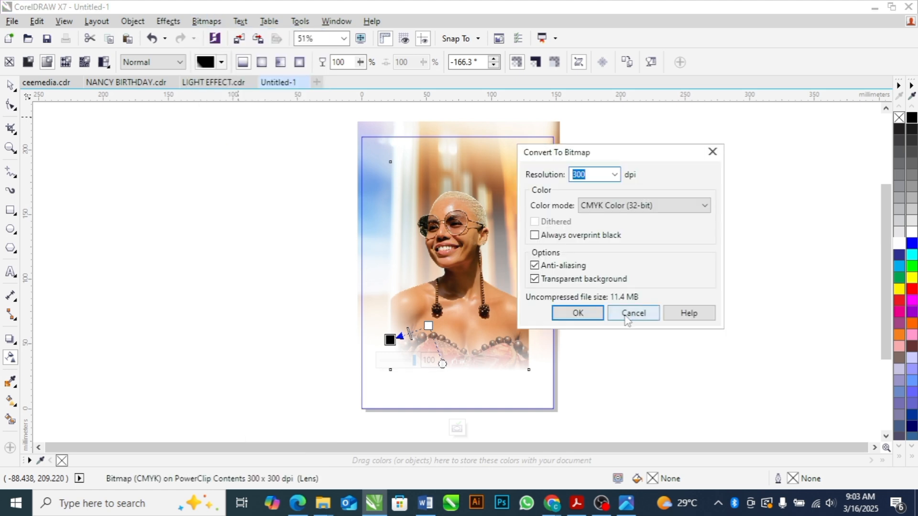
click(583, 313)
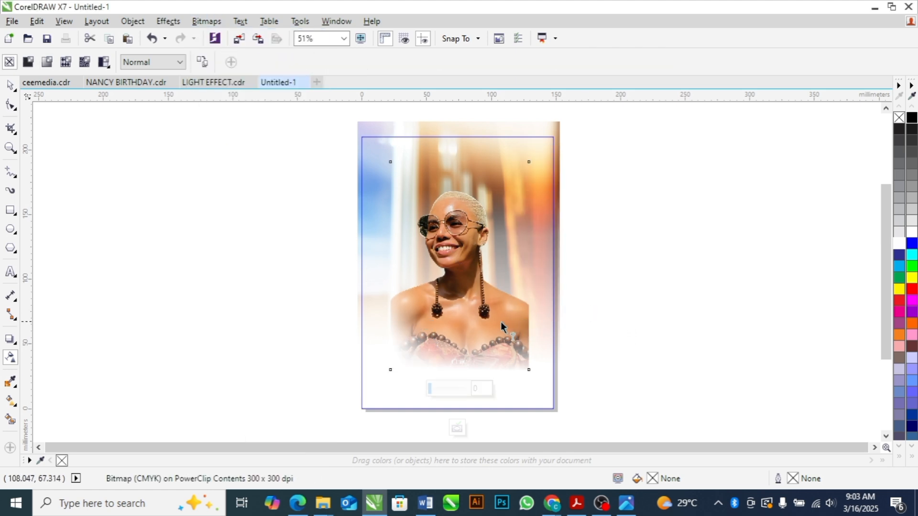
Fade the main portrait's right shoulder edge into the background with a linear transparency
drag(500, 322, 529, 326)
key(space)
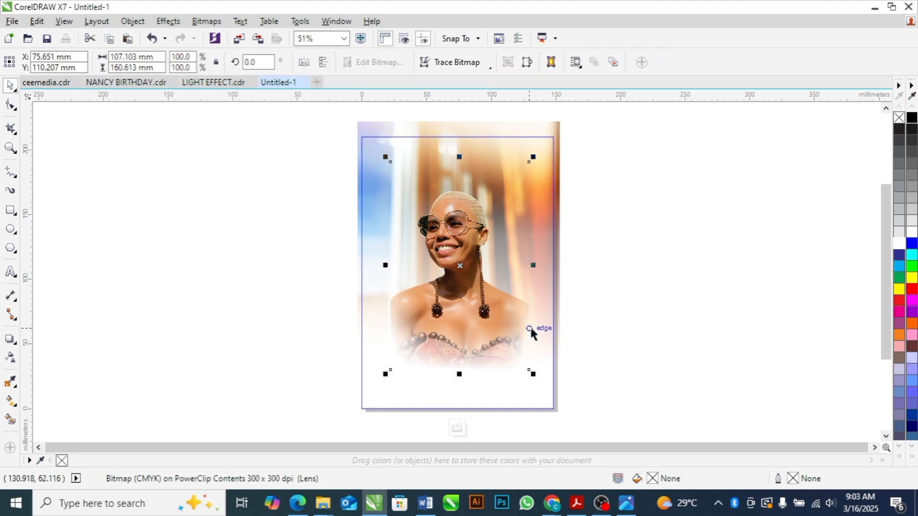
click(671, 345)
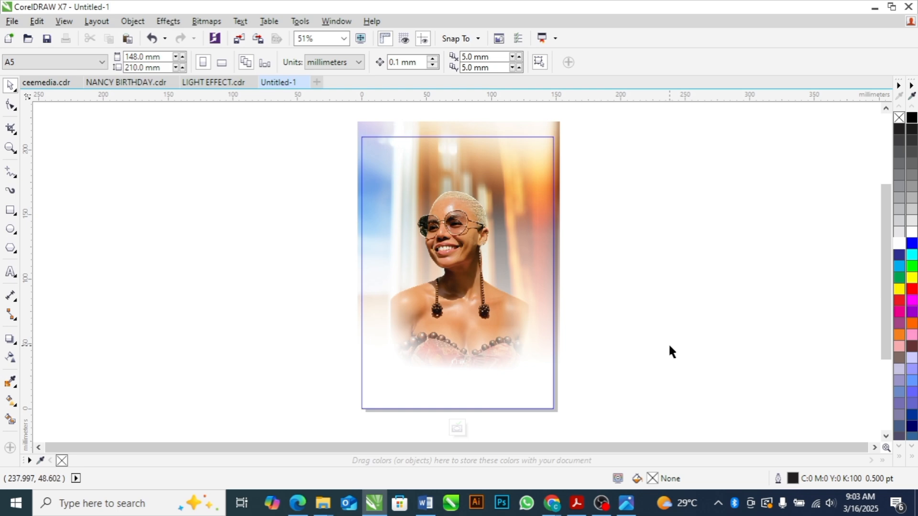
key(alt+Tab)
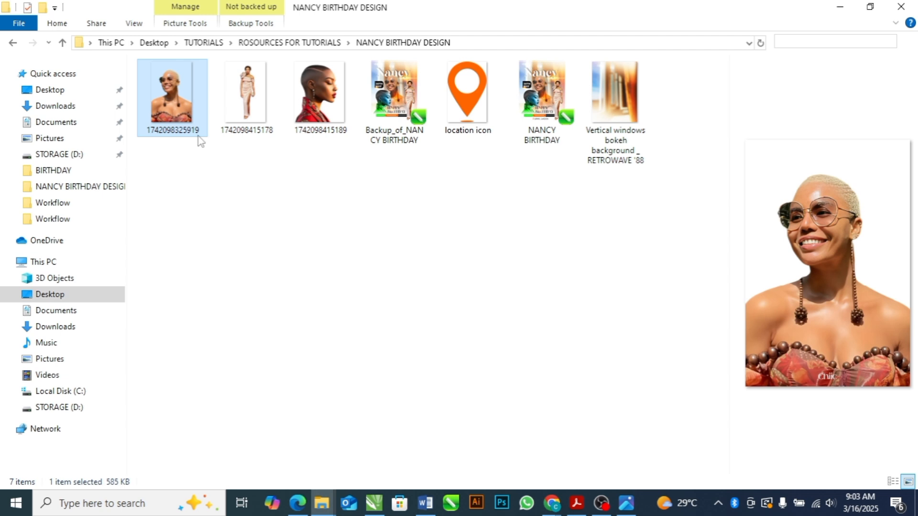
click(316, 106)
ctrl+click(236, 111)
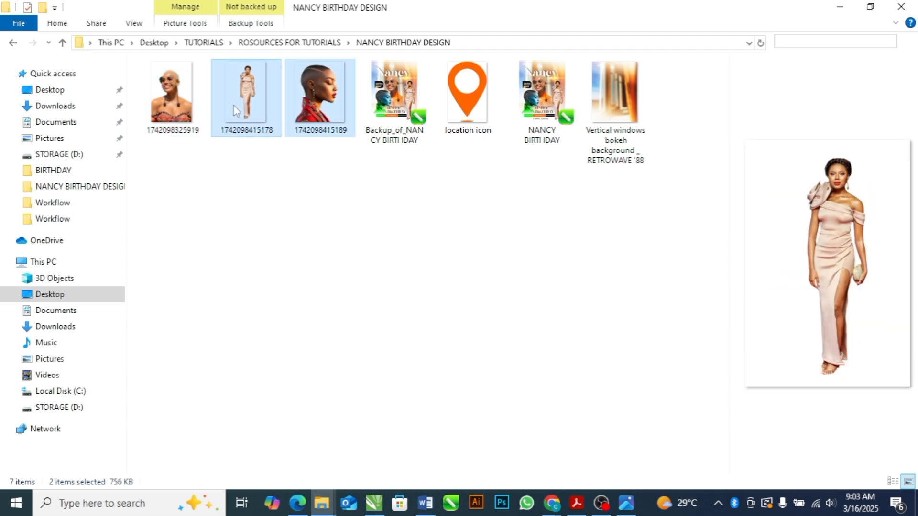
key(alt+Tab)
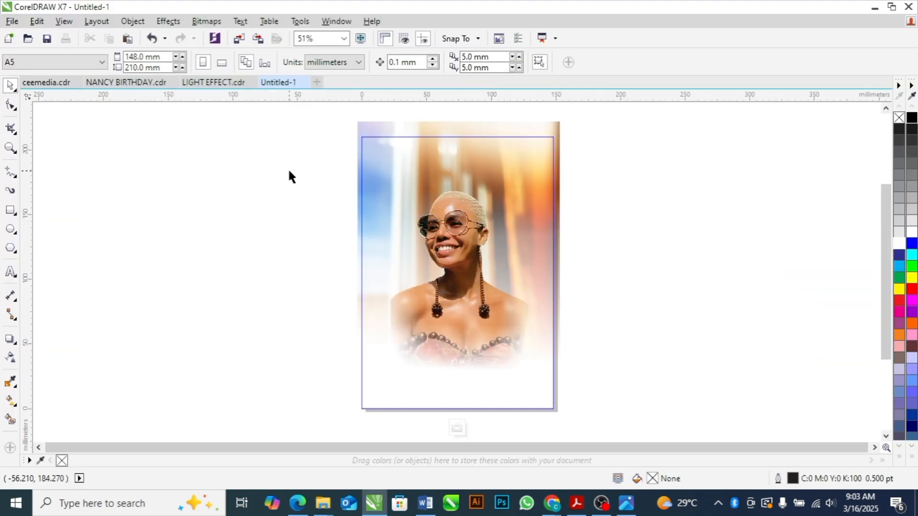
key(ctrl+v)
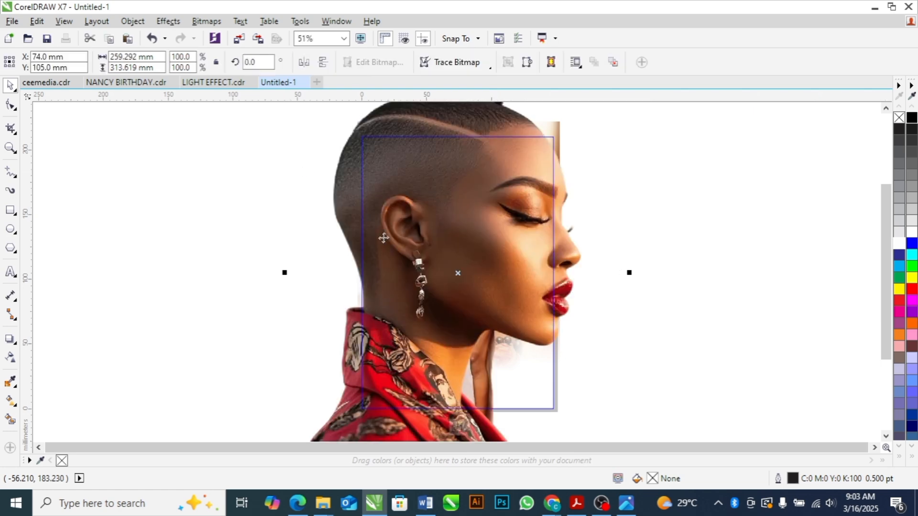
Scale the side-profile portrait to about 92 x 111 mm and move it beside the page's left edge
drag(450, 237, 291, 273)
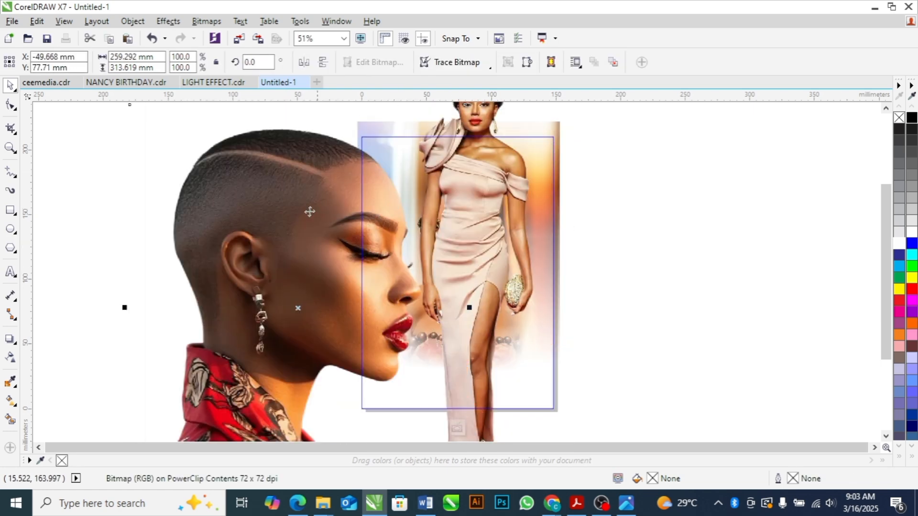
drag(285, 236, 245, 278)
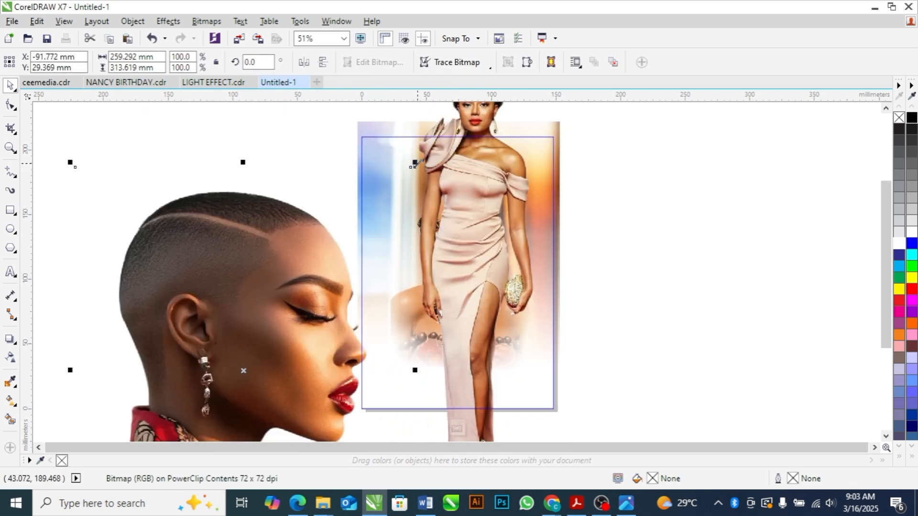
drag(414, 164, 332, 266)
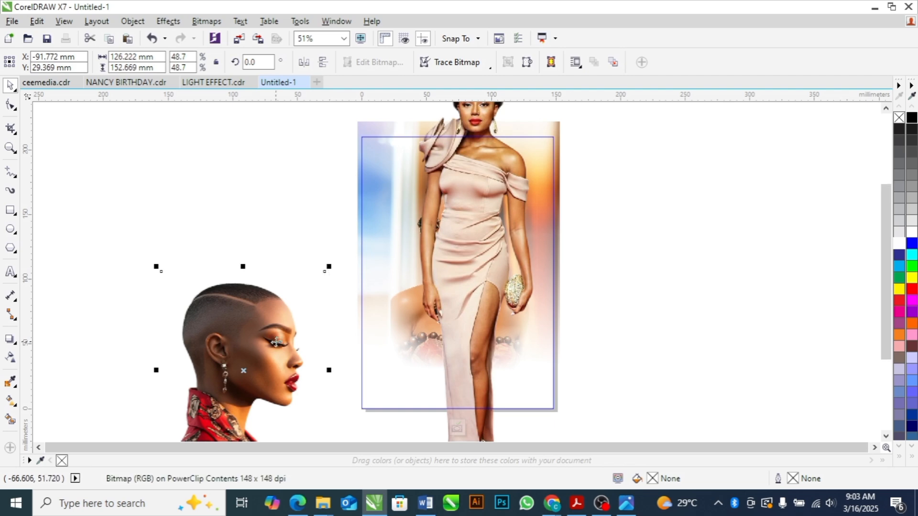
drag(277, 341, 296, 239)
drag(348, 164, 334, 191)
drag(283, 244, 343, 228)
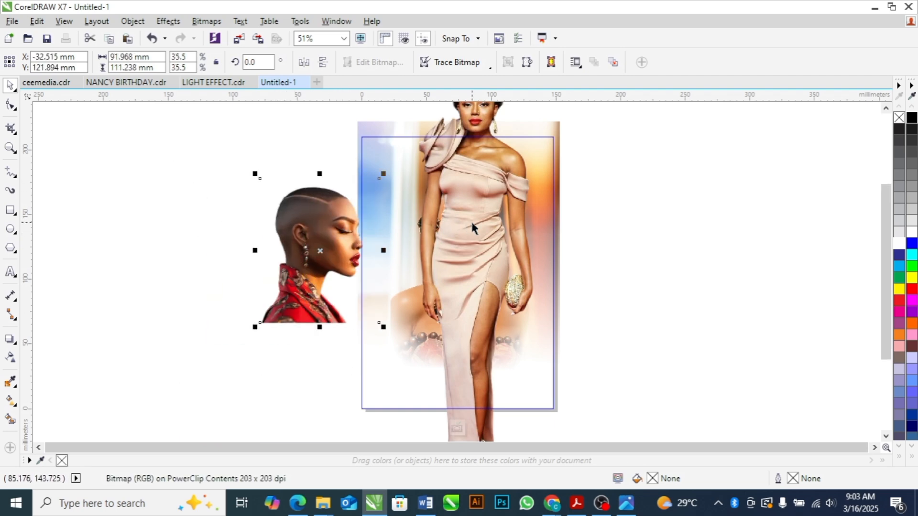
Scale the full-length figure to about 109 x 164 mm and place it along the right side of the page
drag(471, 223, 493, 301)
drag(636, 117, 574, 242)
drag(492, 325, 530, 279)
Following the reference NANCY BIRTHDAY.jpg, scale the side-profile portrait to about 70 x 84 mm and place it over the main portrait's lower left
click(291, 278)
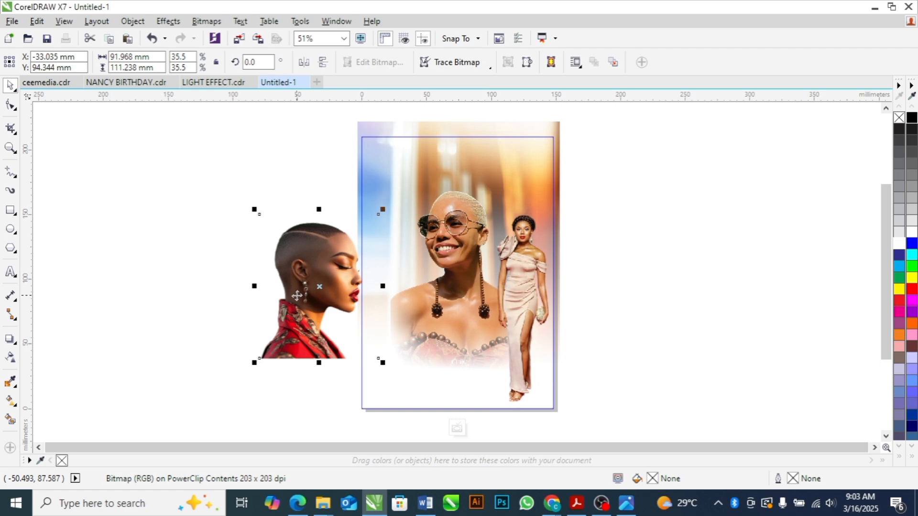
key(alt+Tab)
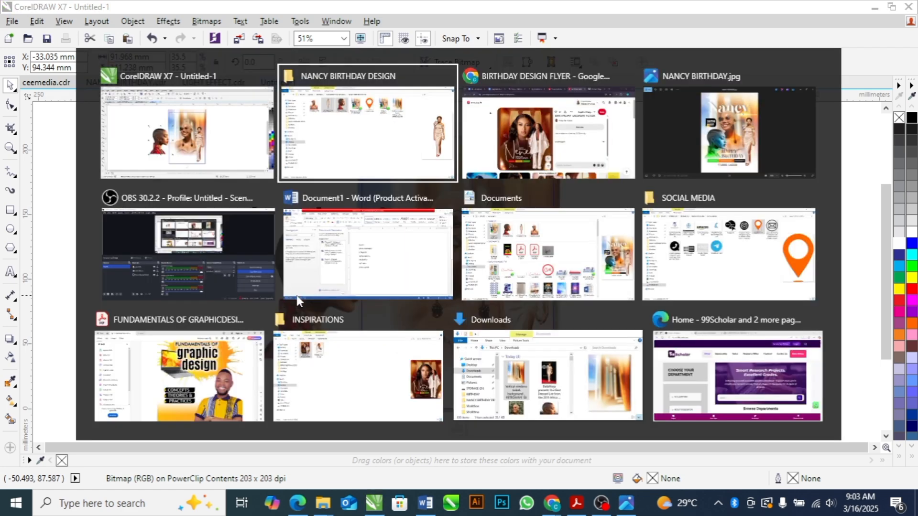
key(alt+Tab)
key(alt+Tab)
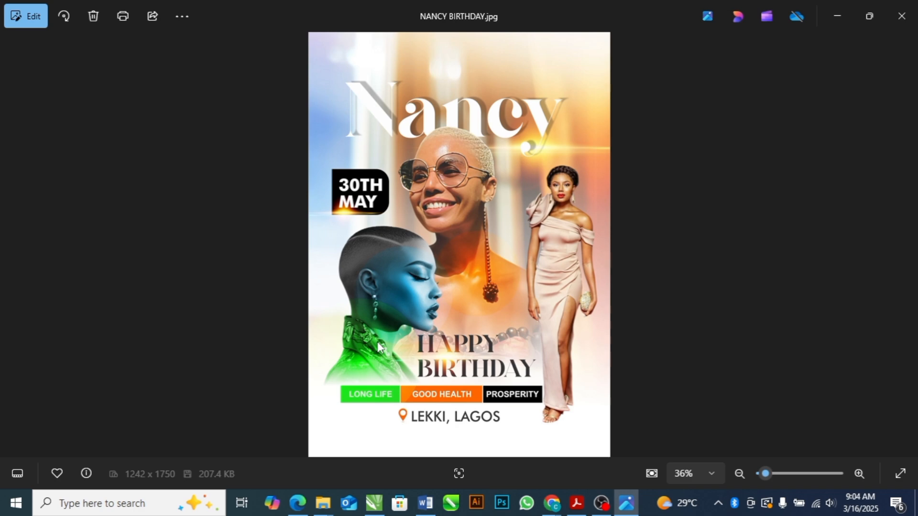
key(alt+Tab)
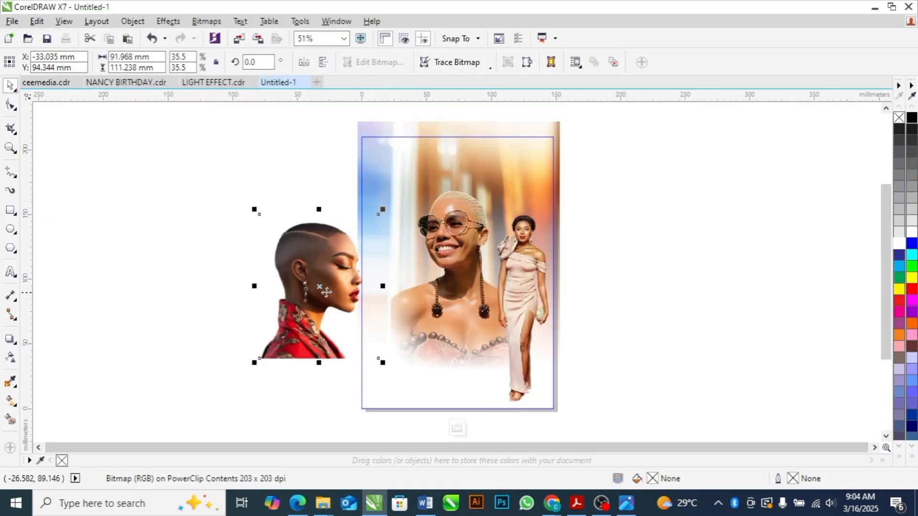
drag(326, 289, 424, 326)
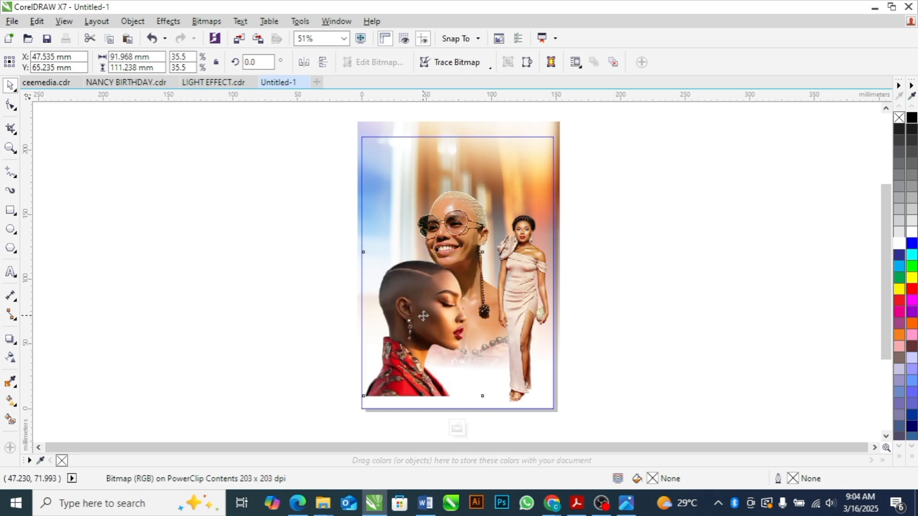
drag(486, 247, 450, 291)
drag(427, 339, 434, 307)
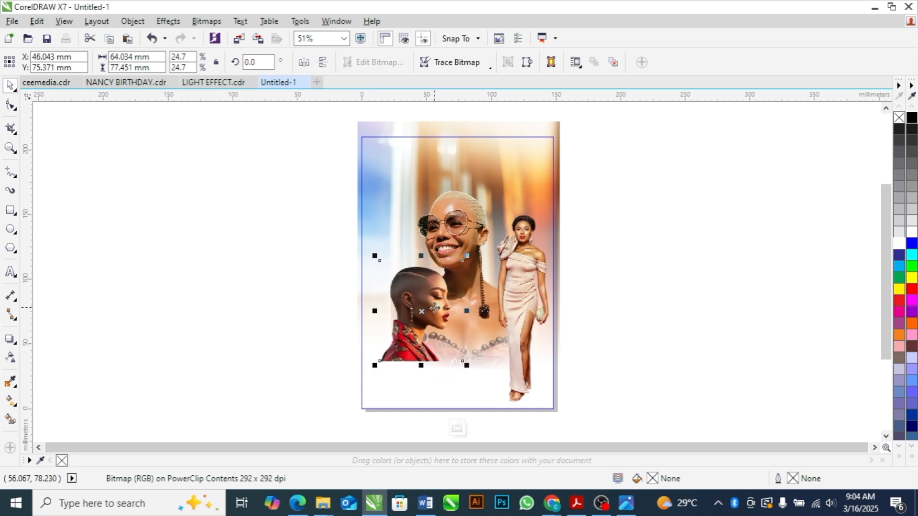
drag(373, 256, 369, 252)
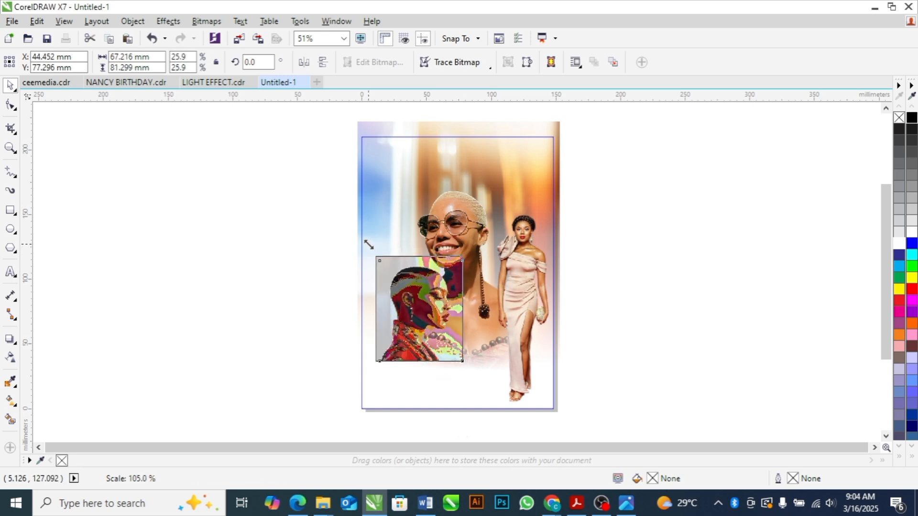
drag(461, 362, 465, 366)
Move the full-length figure up so its feet align with the lower edge of the two portraits
click(531, 352)
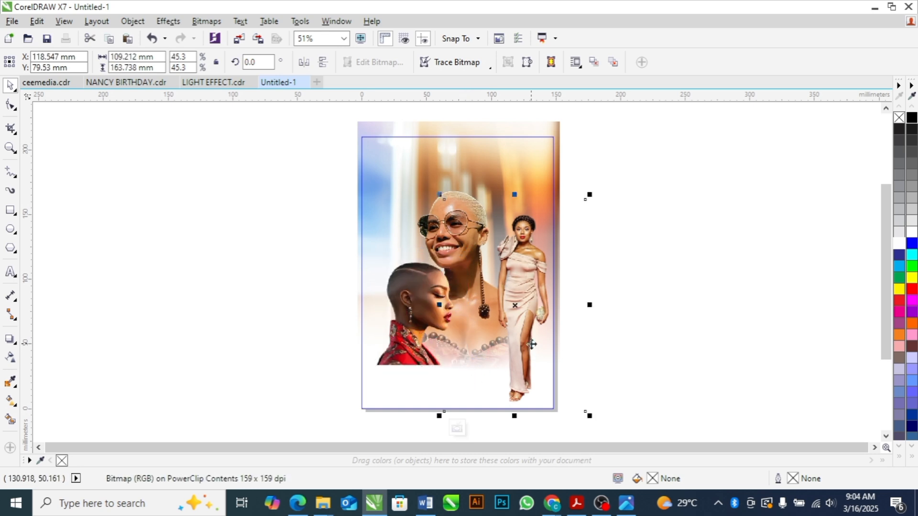
drag(530, 341, 528, 306)
click(641, 344)
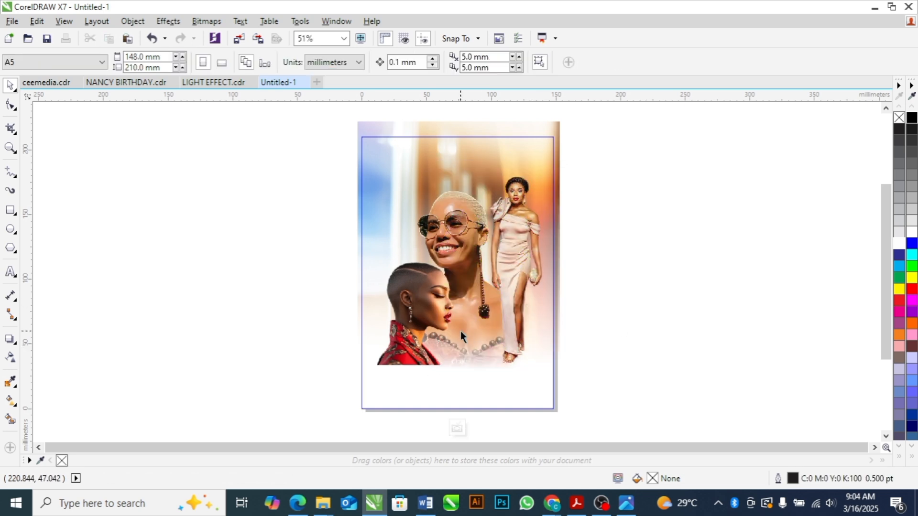
Convert the side-profile portrait to a 300 dpi Grayscale (8-bit) bitmap with transparent background
click(413, 316)
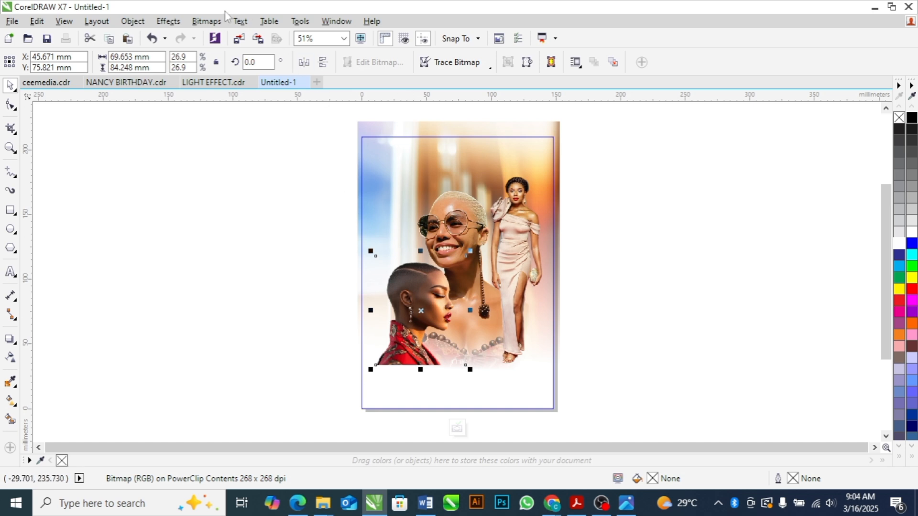
click(207, 21)
click(227, 37)
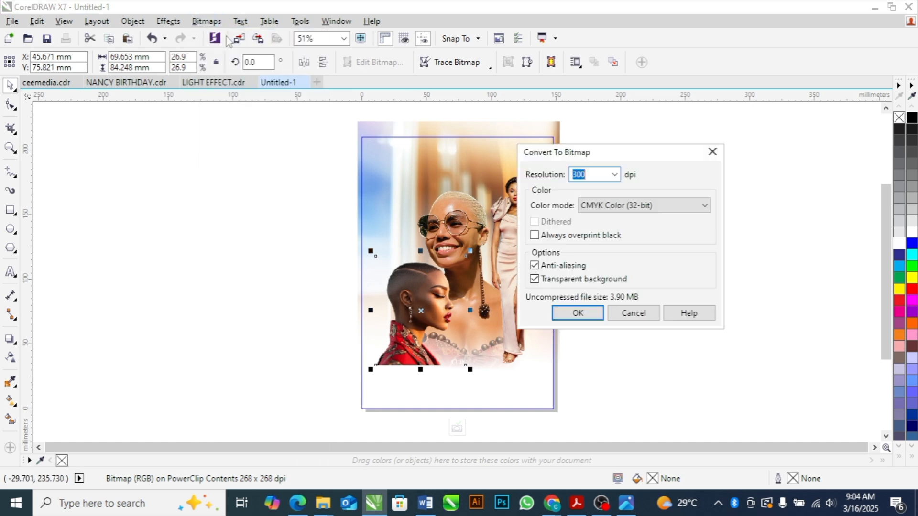
click(604, 205)
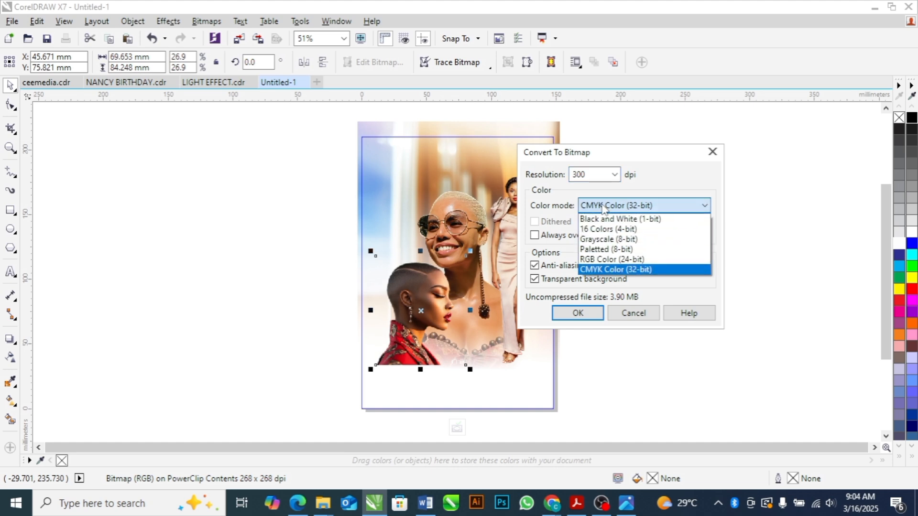
click(601, 239)
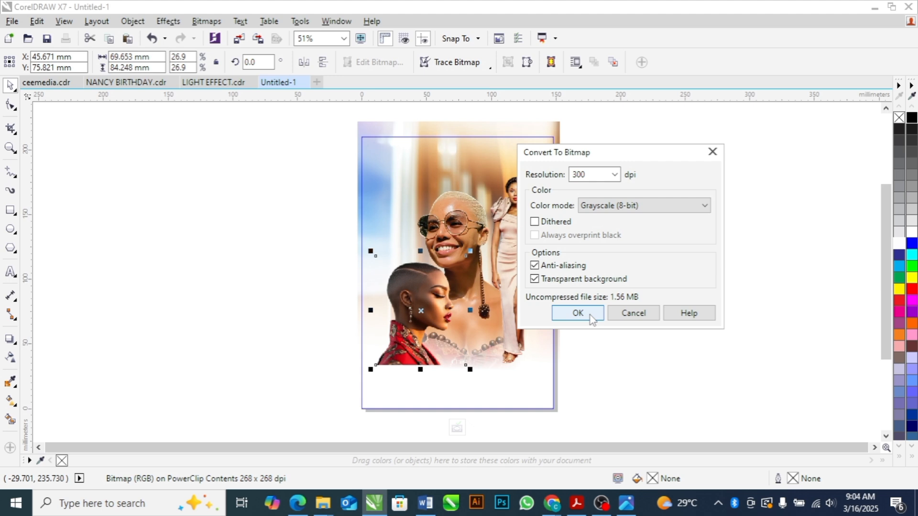
click(578, 313)
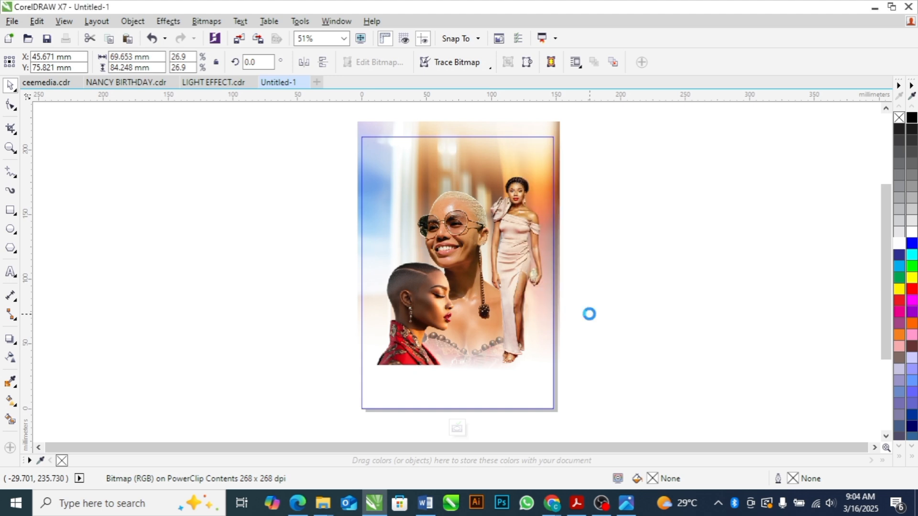
click(646, 322)
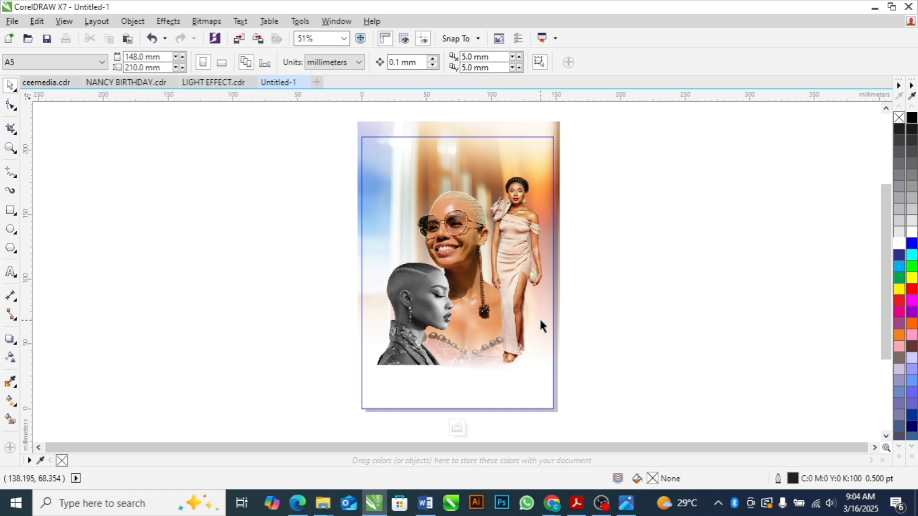
Fade the grayscale portrait's lower edge with a vertical linear transparency
click(421, 312)
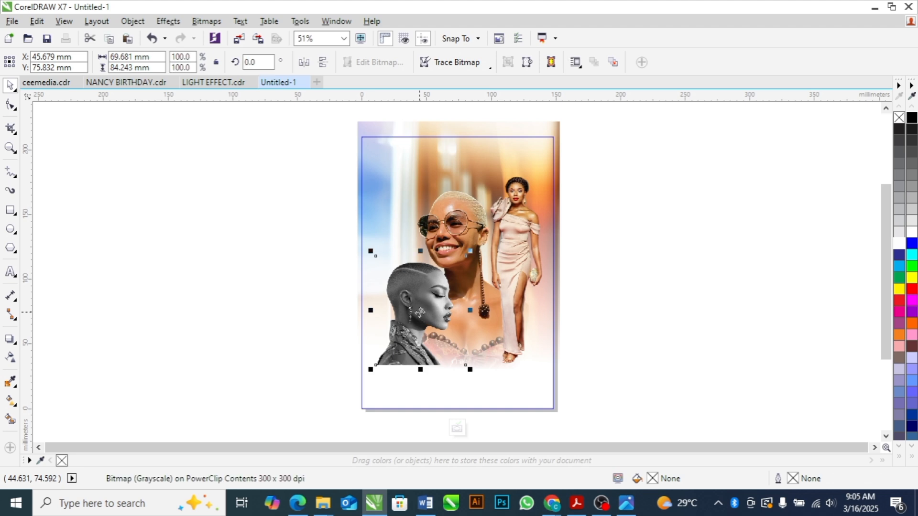
click(10, 358)
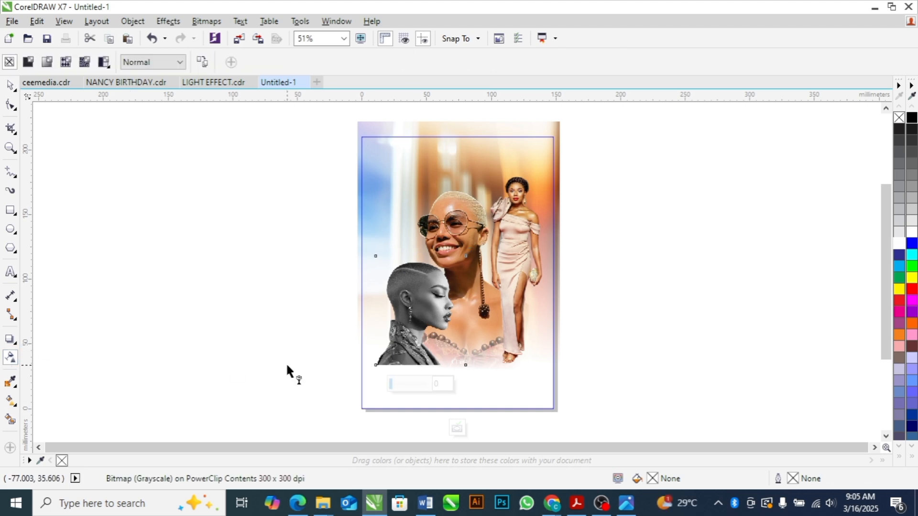
drag(400, 336, 402, 365)
key(space)
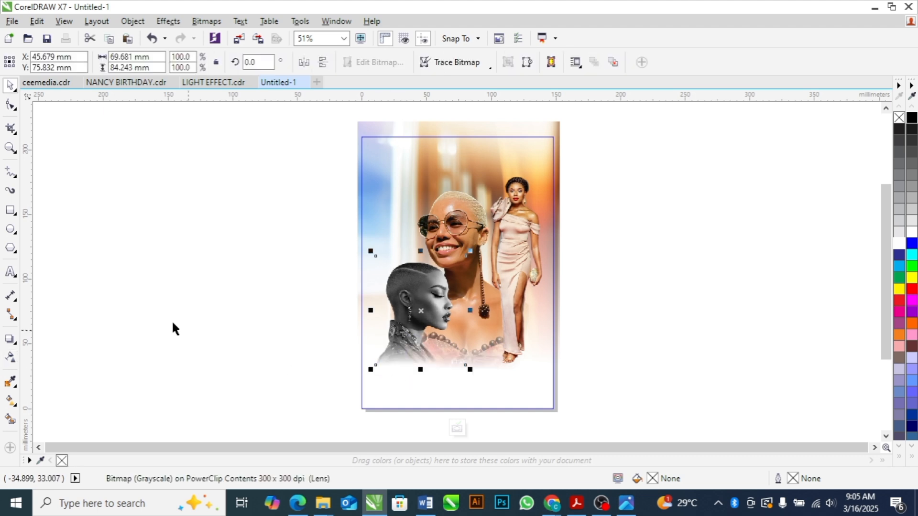
click(161, 320)
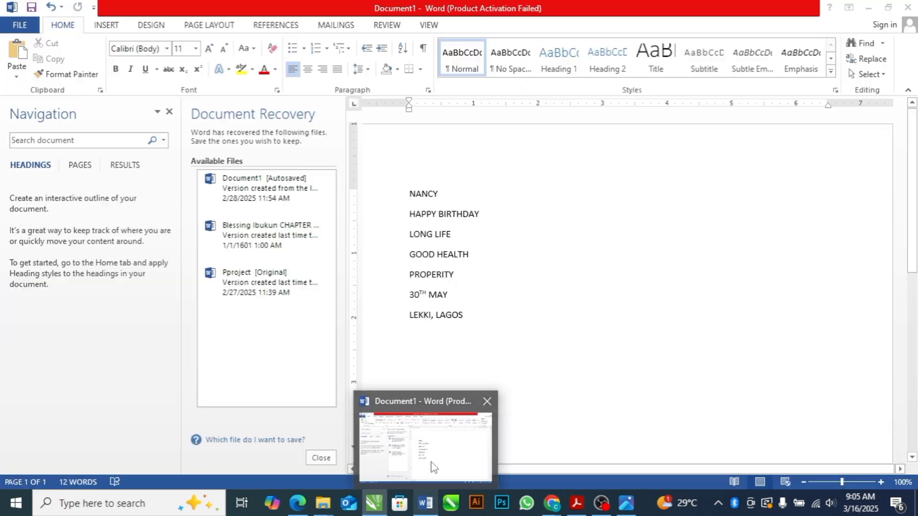
Switch to the Word document and copy all the flyer text, from NANCY through LEKKI, LAGOS
click(433, 467)
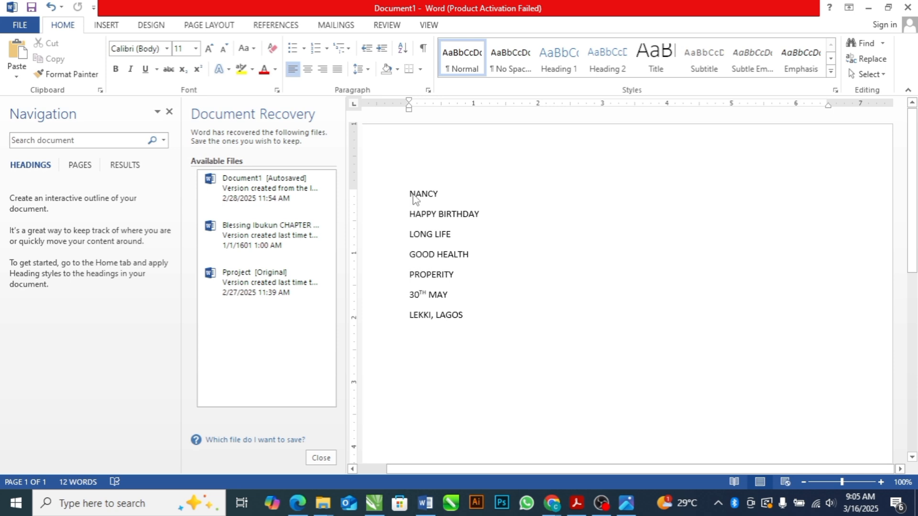
drag(428, 205, 470, 324)
key(ctrl+c)
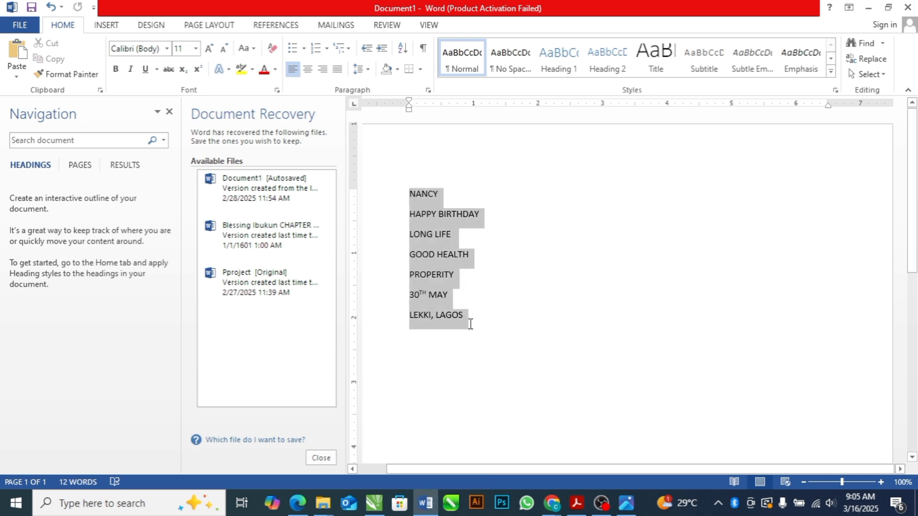
Switch back to CorelDRAW and paste the copied flyer text into a new paragraph text frame, about 111 × 170 mm, beside the page
key(alt+Tab)
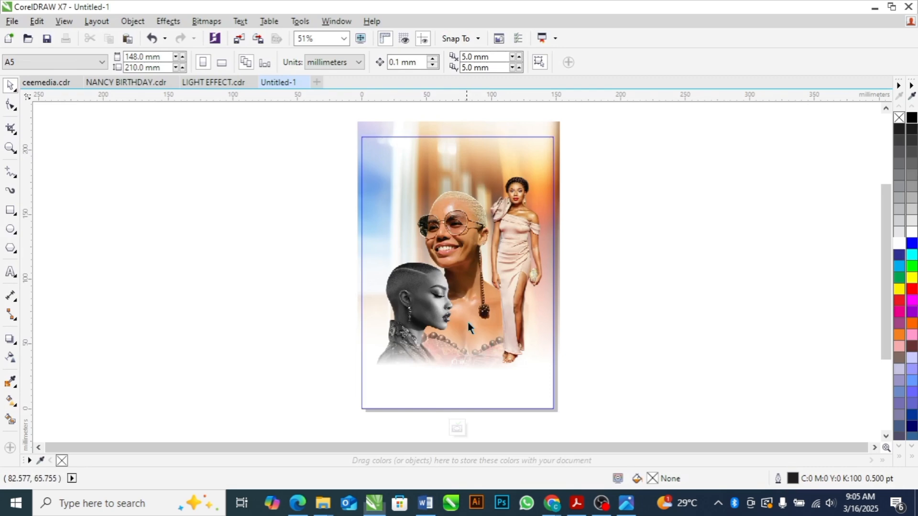
click(11, 271)
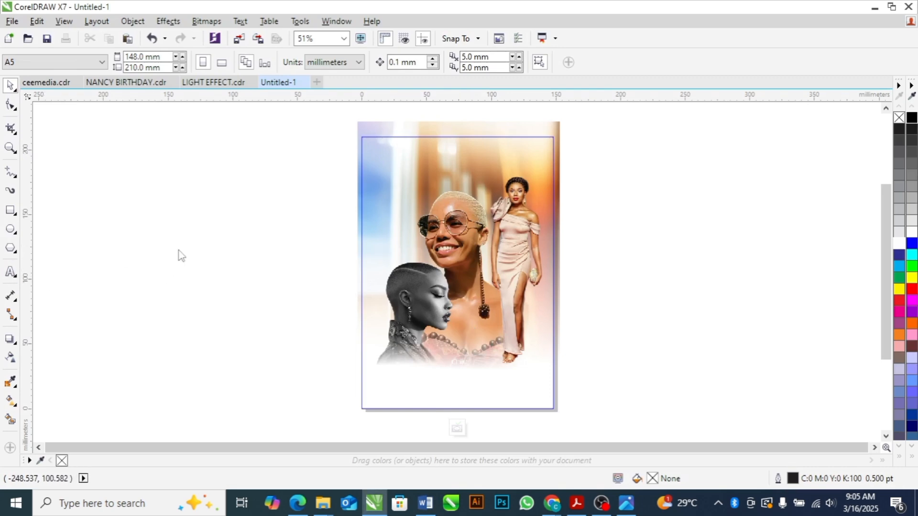
drag(184, 162, 327, 384)
key(ctrl+v)
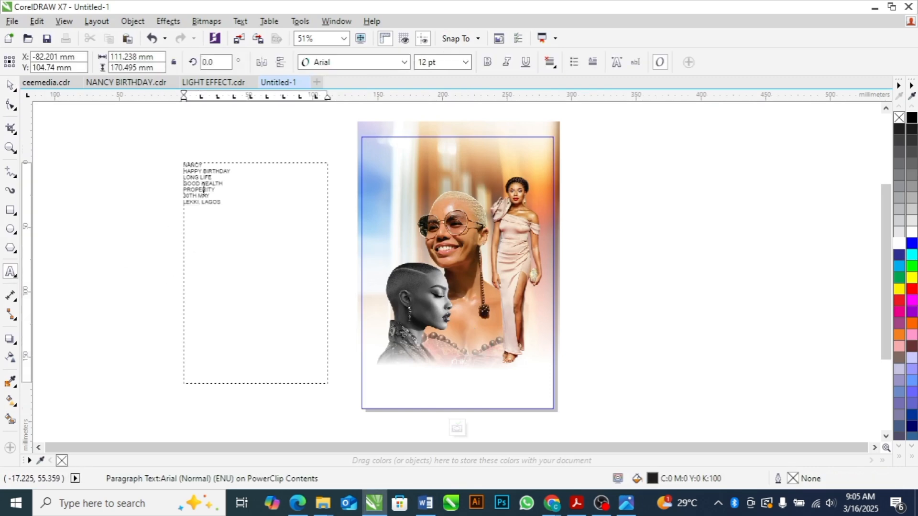
Set all the pasted flyer text to 36 pt
key(ctrl+a)
click(465, 62)
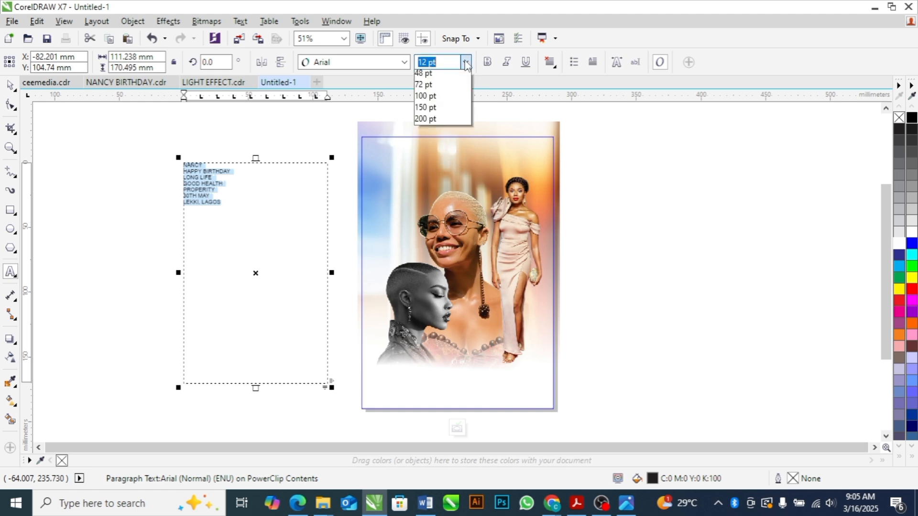
click(433, 118)
click(465, 62)
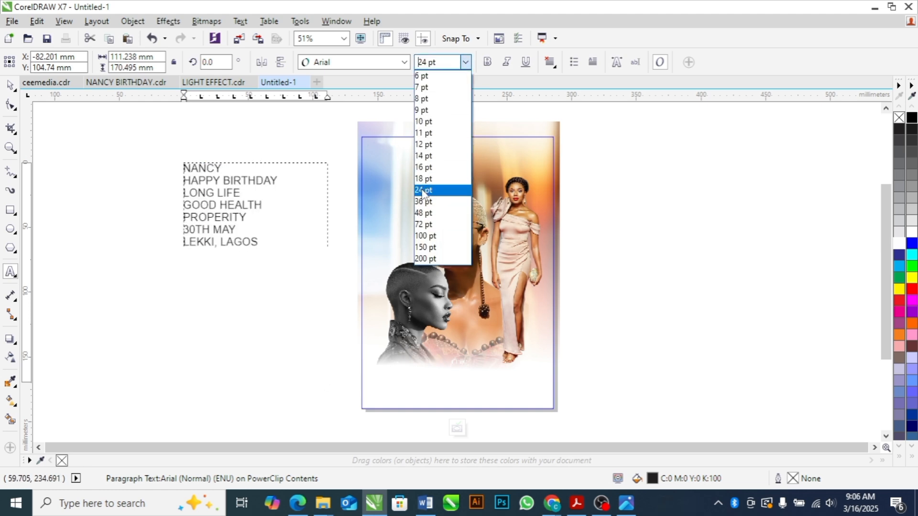
click(424, 202)
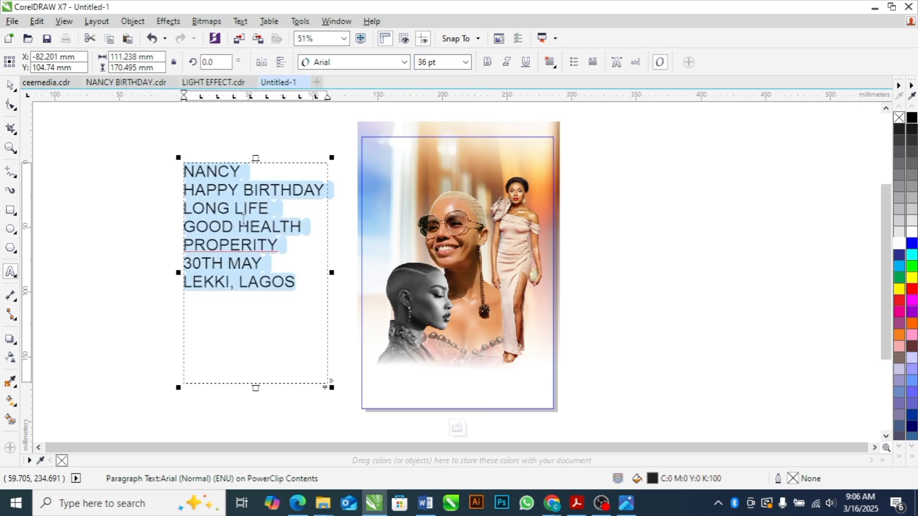
click(220, 225)
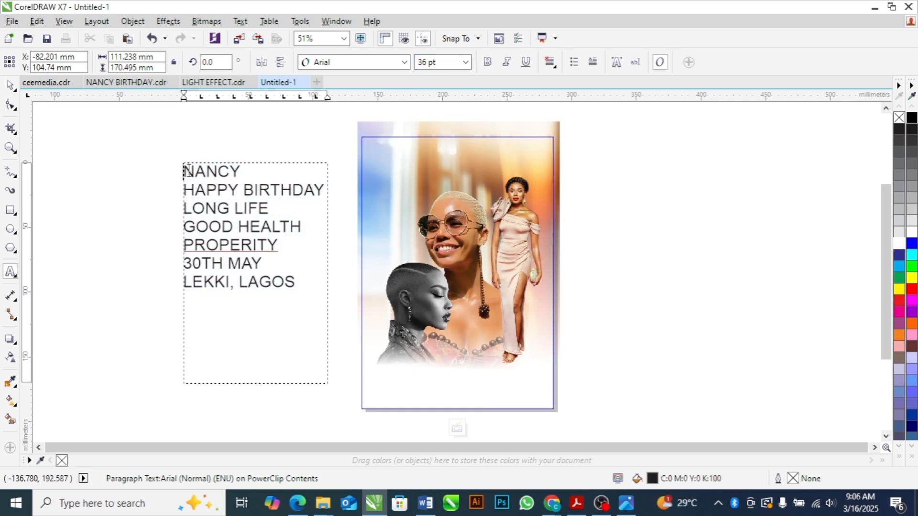
Copy the word NANCY into a separate artistic text above the portraits and enlarge it to about 76 pt
drag(185, 170, 250, 175)
key(ctrl+c)
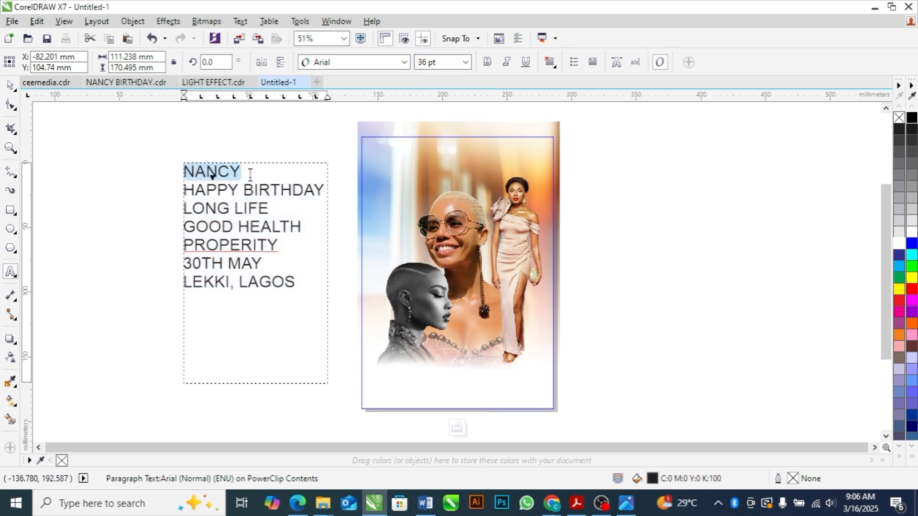
click(399, 168)
key(ctrl+v)
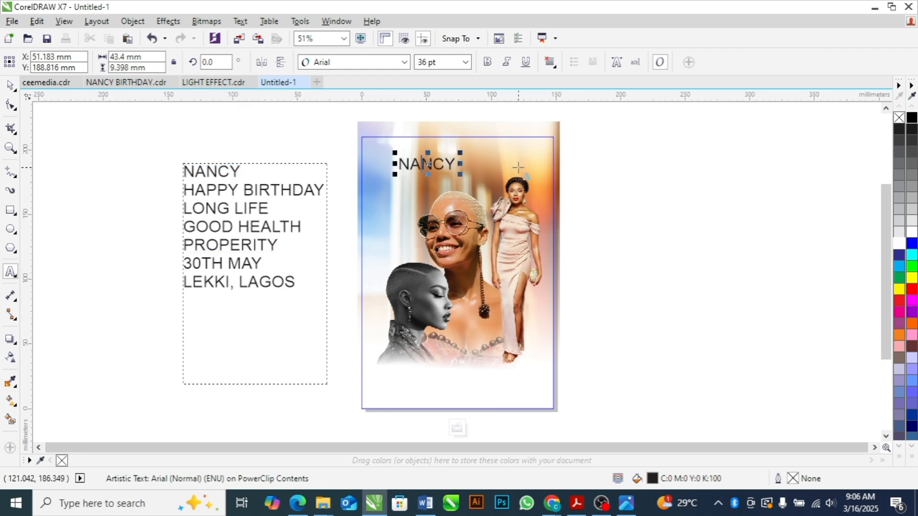
drag(461, 176, 523, 189)
Change the enlarged NANCY text to Title Case
click(472, 173)
double_click(473, 174)
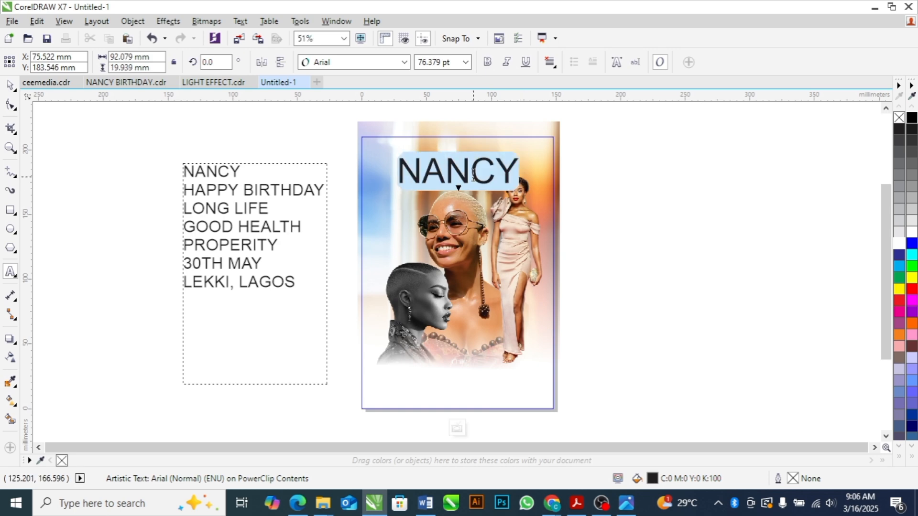
key(shift+F3)
key(Down)
key(Down)
key(Down)
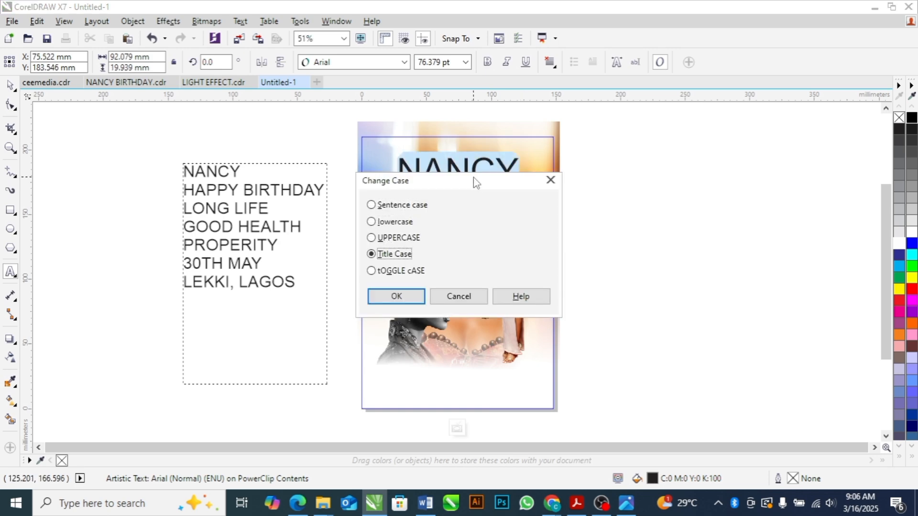
key(Return)
key(ctrl+space)
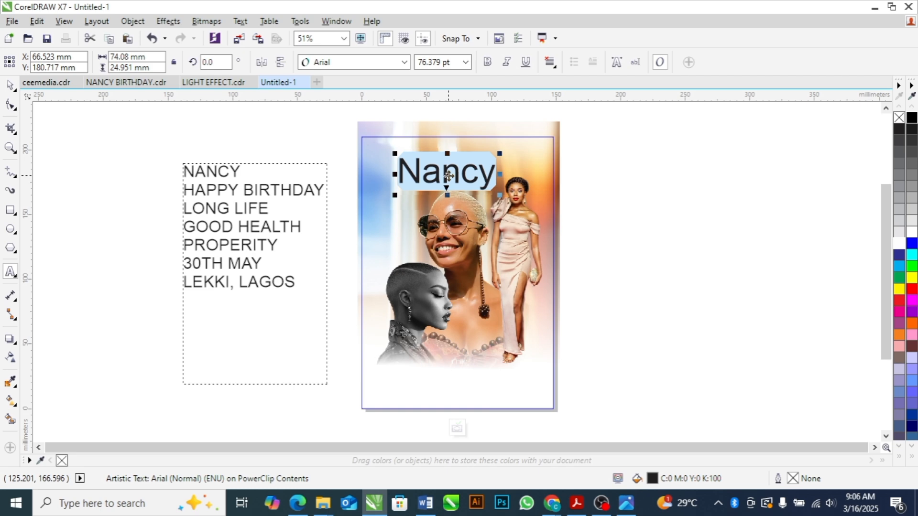
Set the Nancy title in the Galins font at about 82.6 pt and position it just above the central portrait's head
drag(448, 176, 452, 185)
click(404, 62)
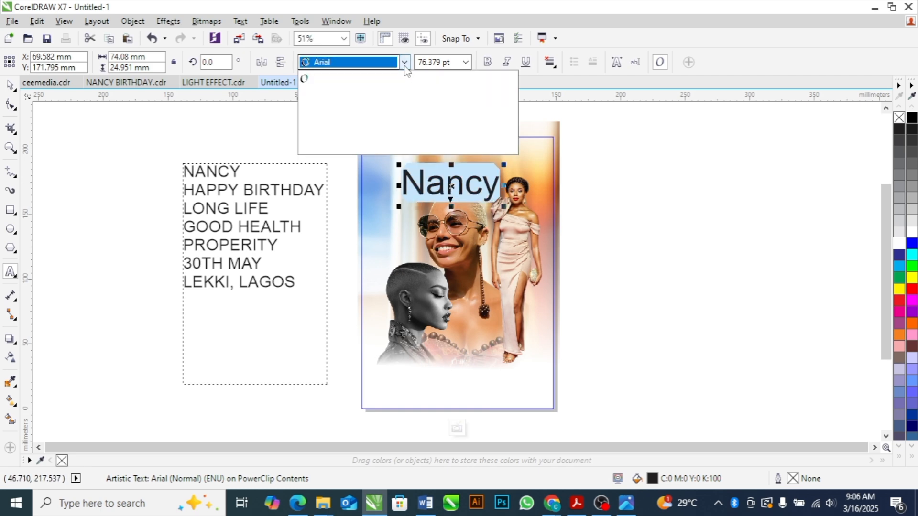
click(351, 93)
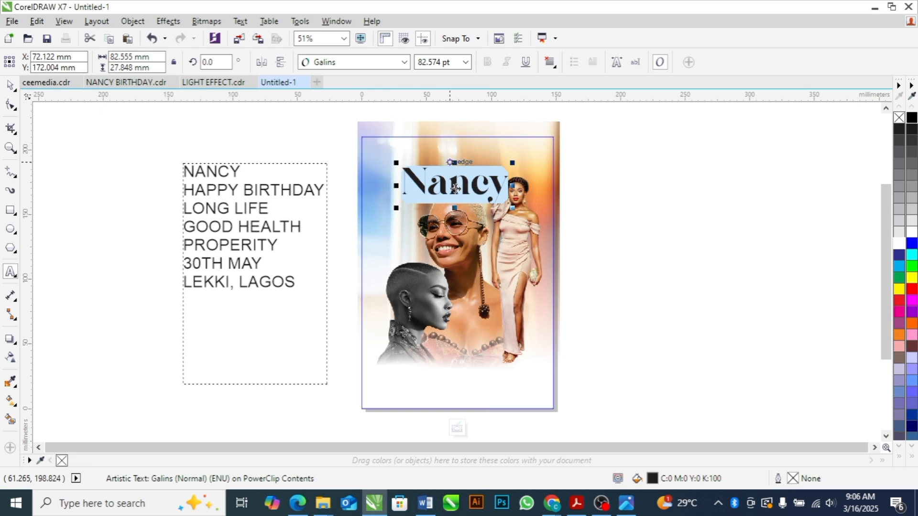
drag(455, 188, 454, 186)
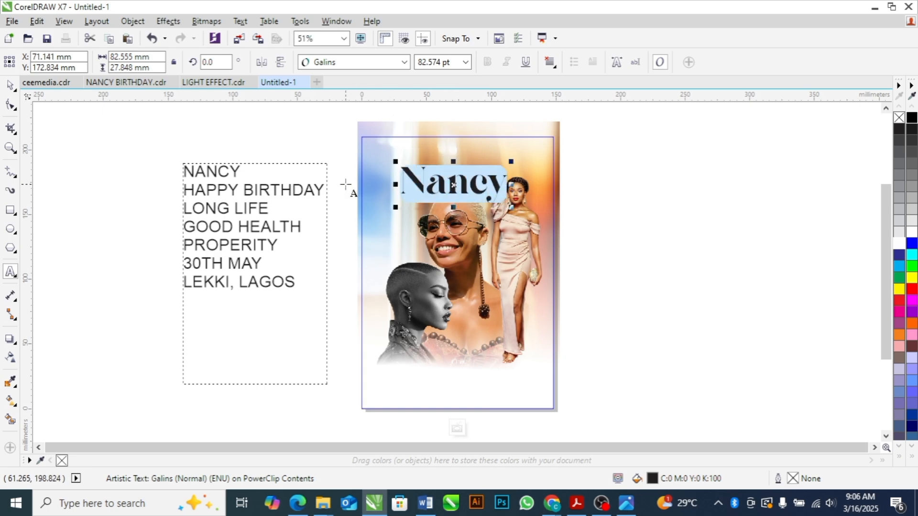
click(9, 87)
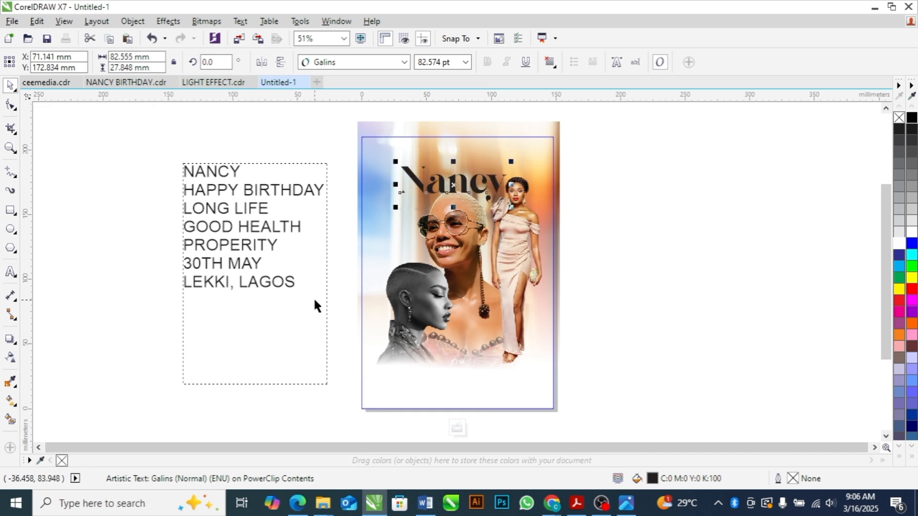
Fill the Nancy title with white and move it slightly up and toward the full-length figure
click(912, 231)
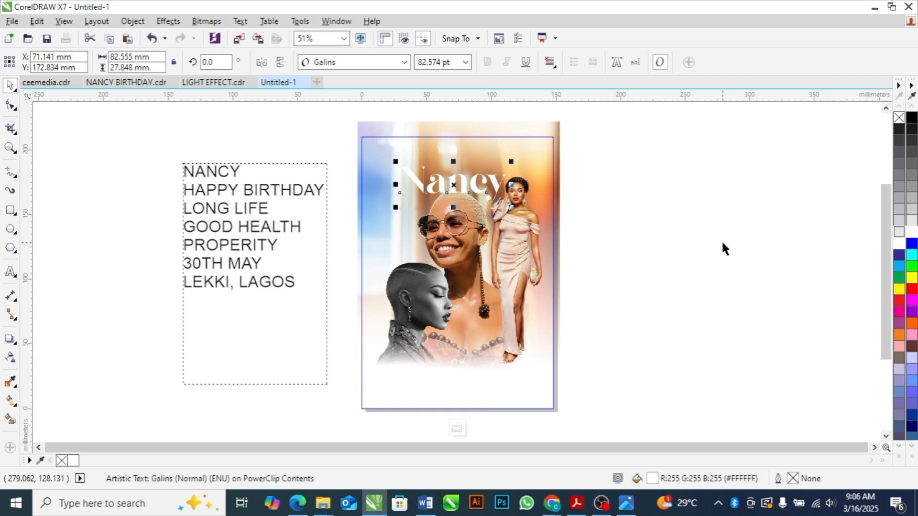
key(z)
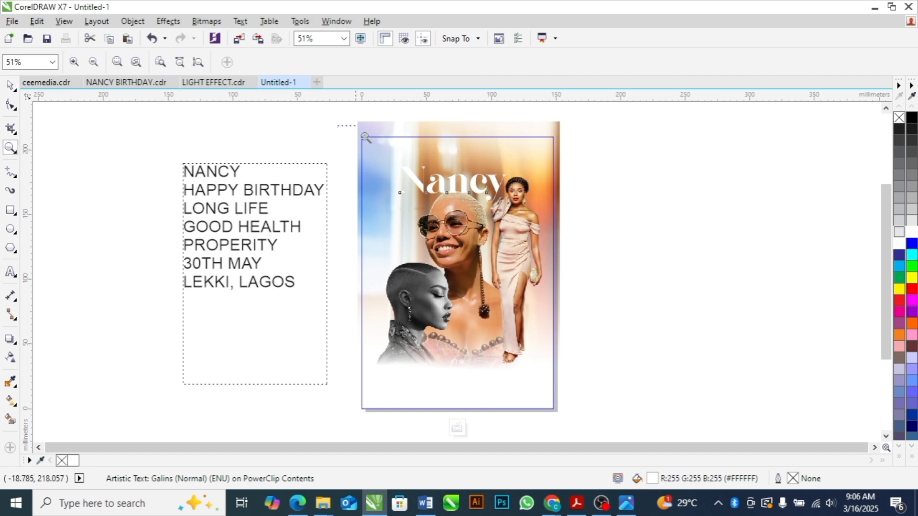
drag(338, 127, 582, 248)
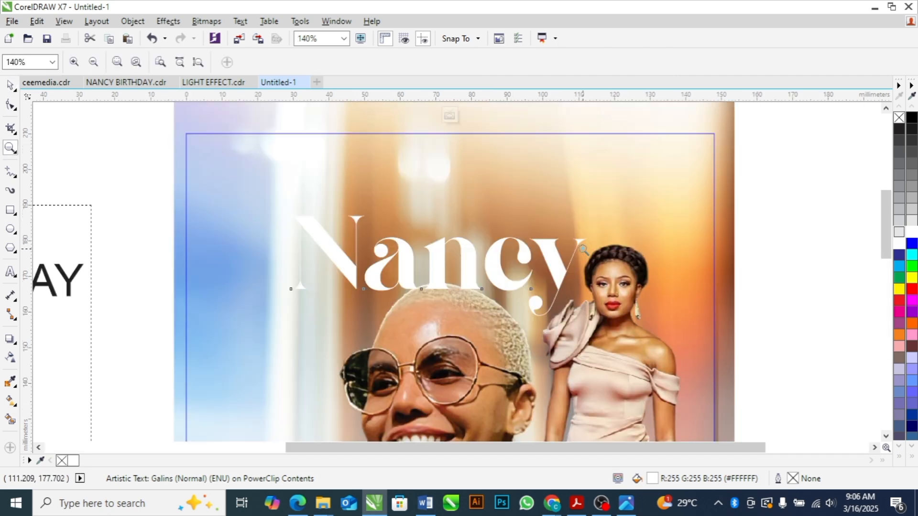
key(space)
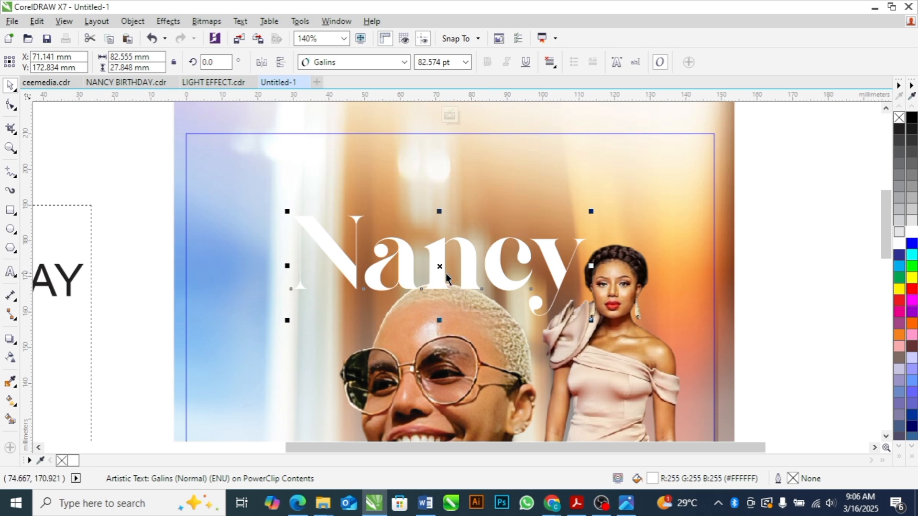
drag(440, 267, 452, 262)
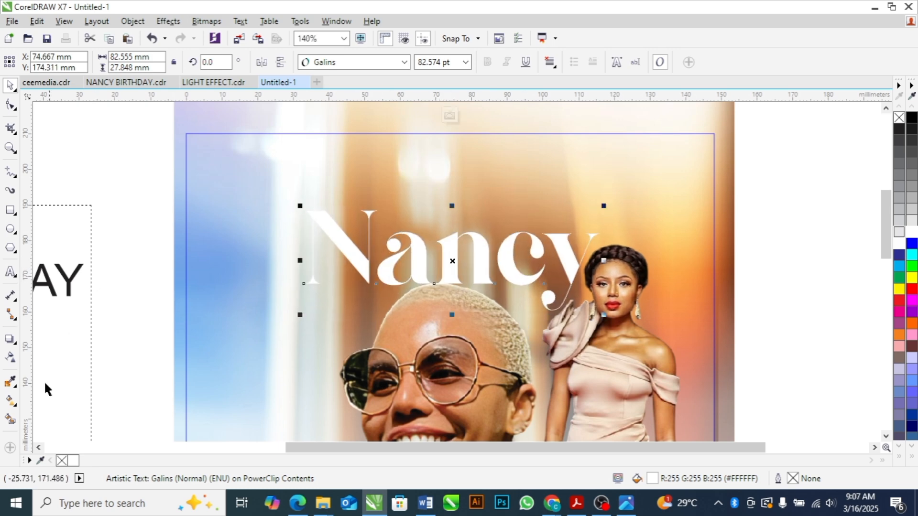
Try a horizontal drop shadow across the Nancy title with its opacity set to 66
click(10, 339)
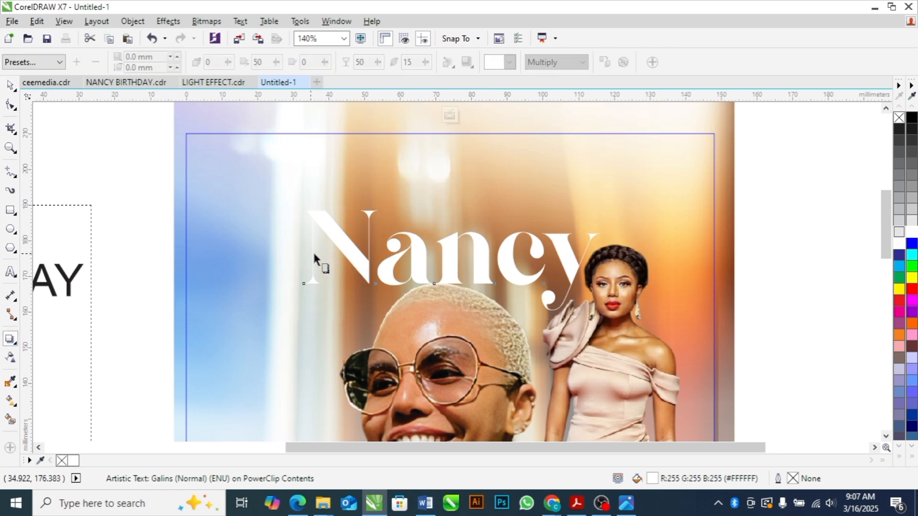
drag(313, 257, 595, 263)
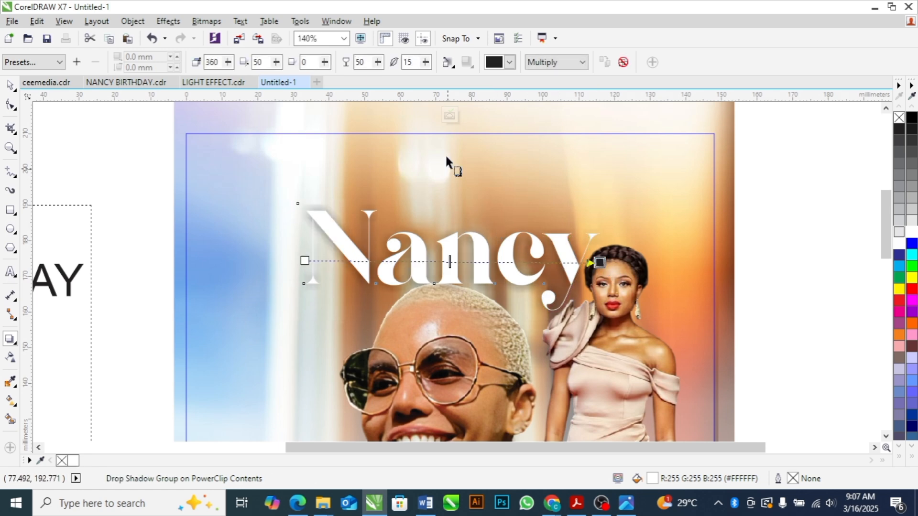
drag(378, 62, 389, 66)
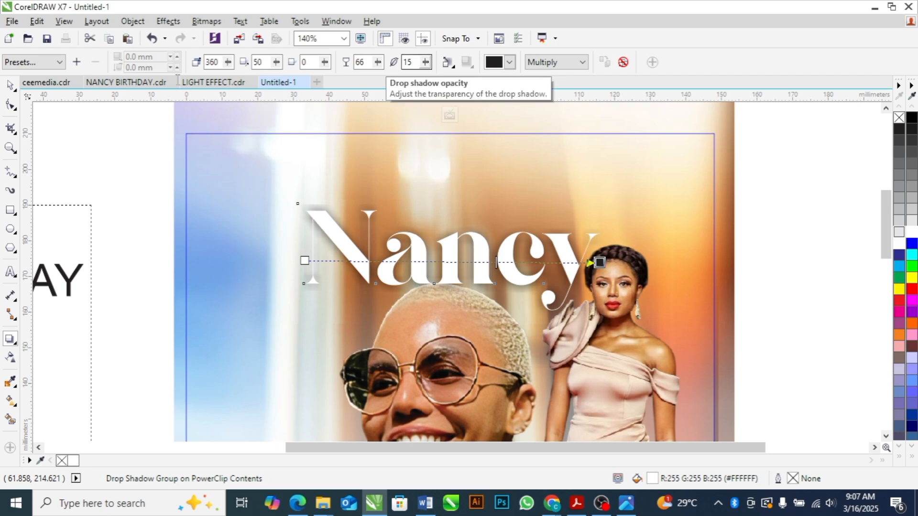
Apply the Perspective Top Right drop shadow preset to the Nancy title and raise the shadow to an angle of about 83 degrees
click(7, 66)
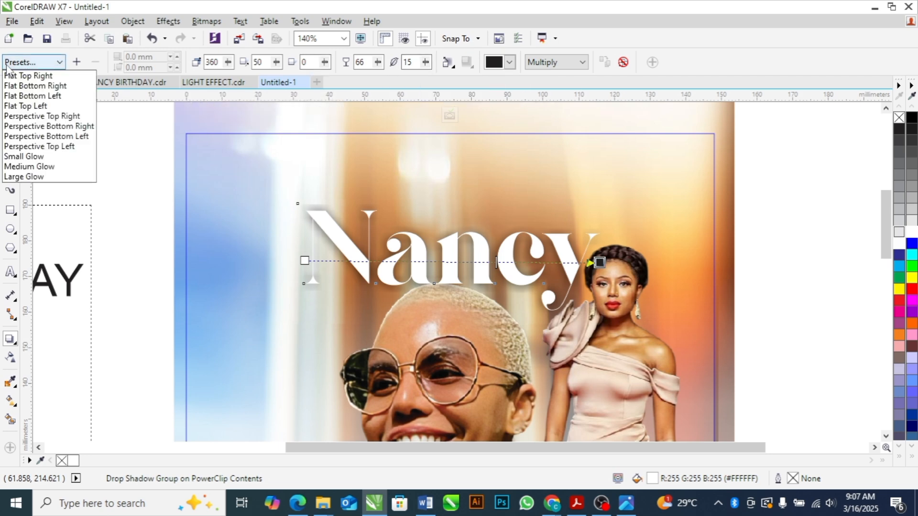
click(23, 117)
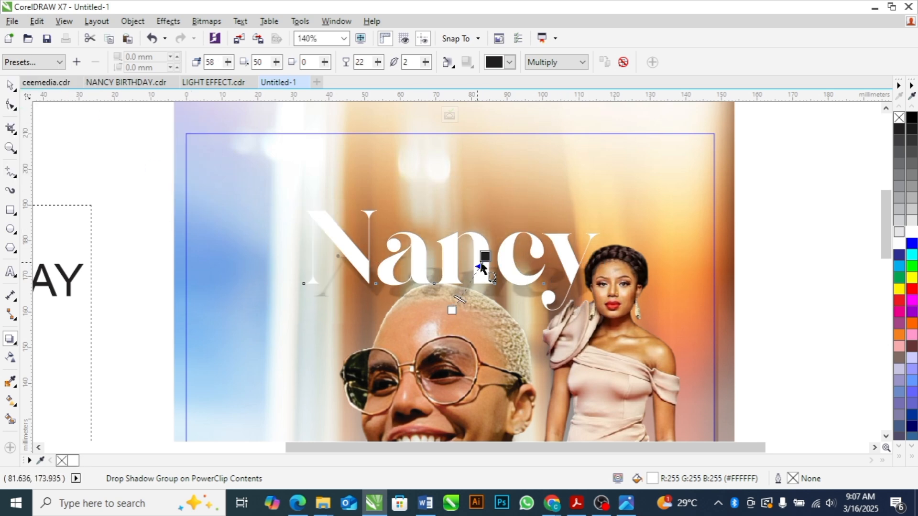
drag(483, 258, 466, 207)
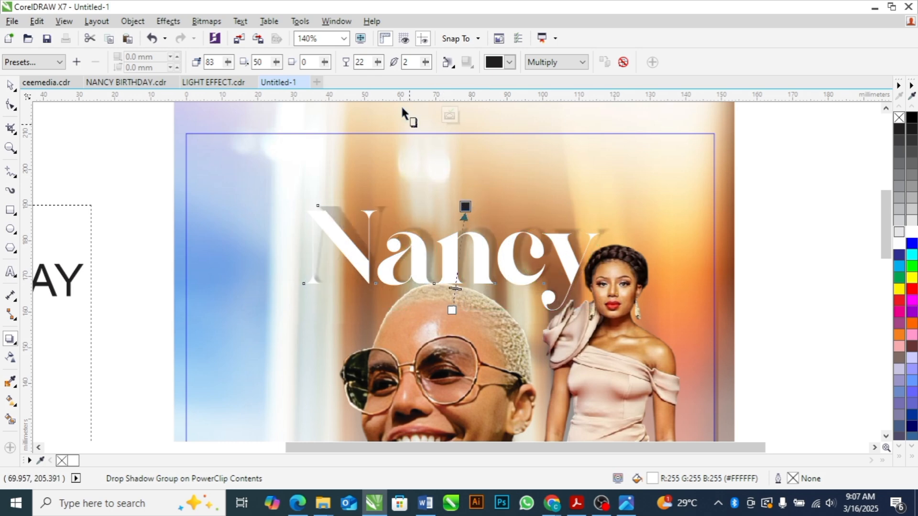
Set the Nancy title's shadow opacity to 50 and adjust the shadow angle to about 86 degrees
drag(377, 62, 394, 69)
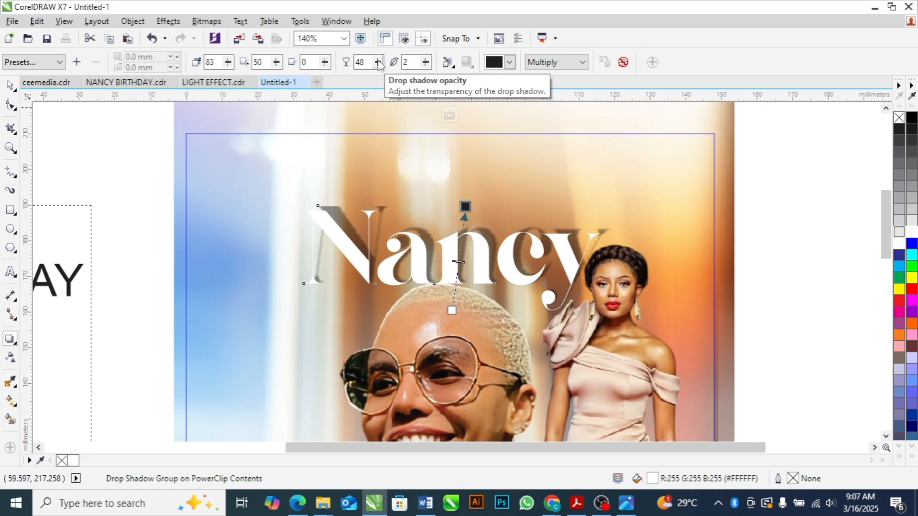
click(378, 62)
click(379, 63)
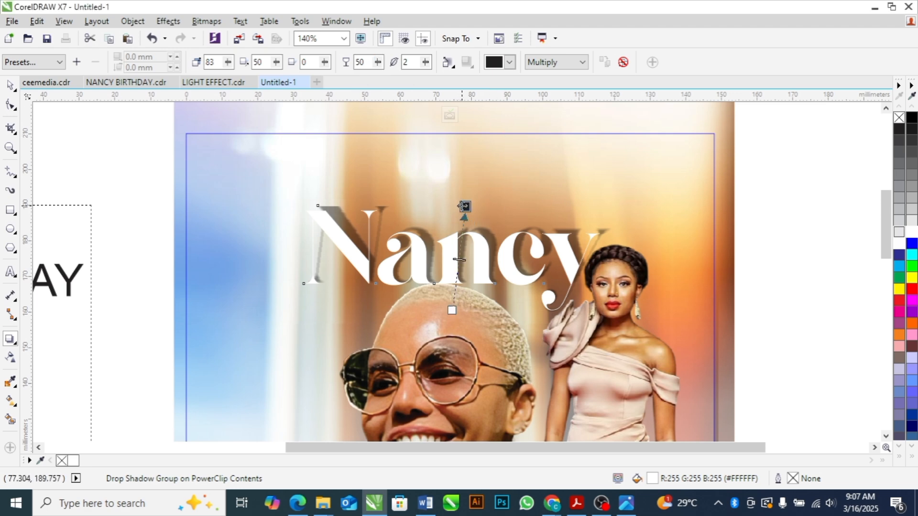
drag(463, 207, 458, 205)
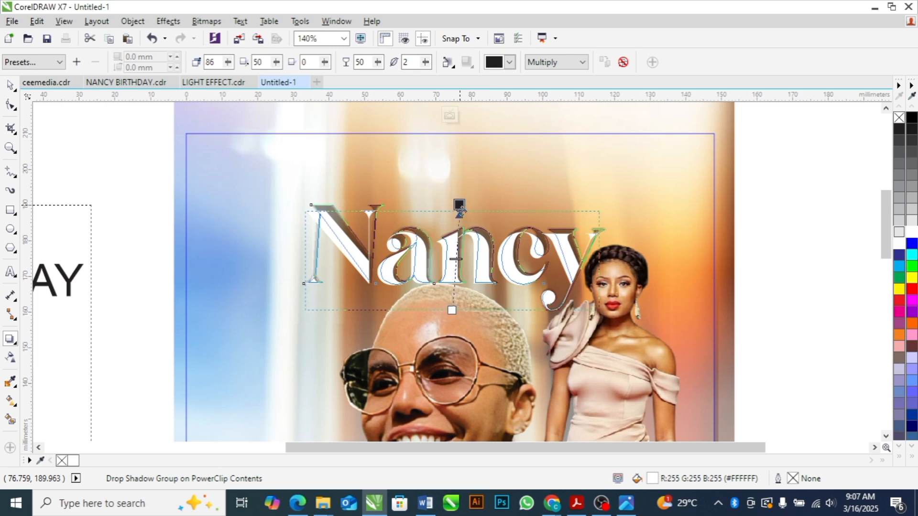
key(space)
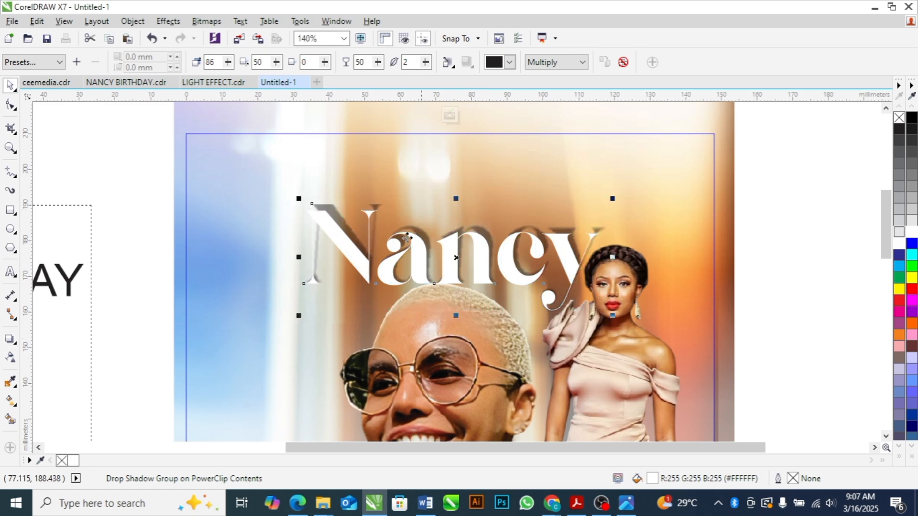
Enlarge the Nancy title together with its shadow and centre it across the upper part of the page
drag(299, 318, 260, 331)
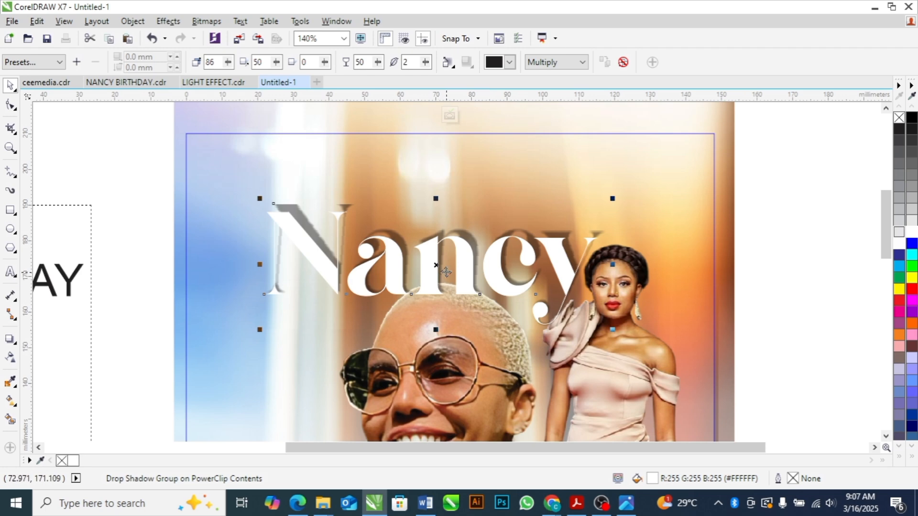
drag(434, 264, 447, 264)
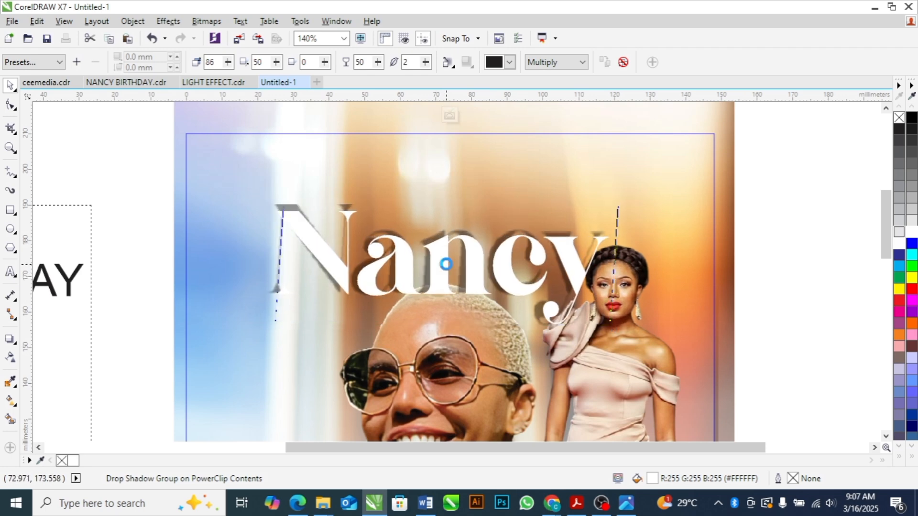
drag(623, 200, 641, 190)
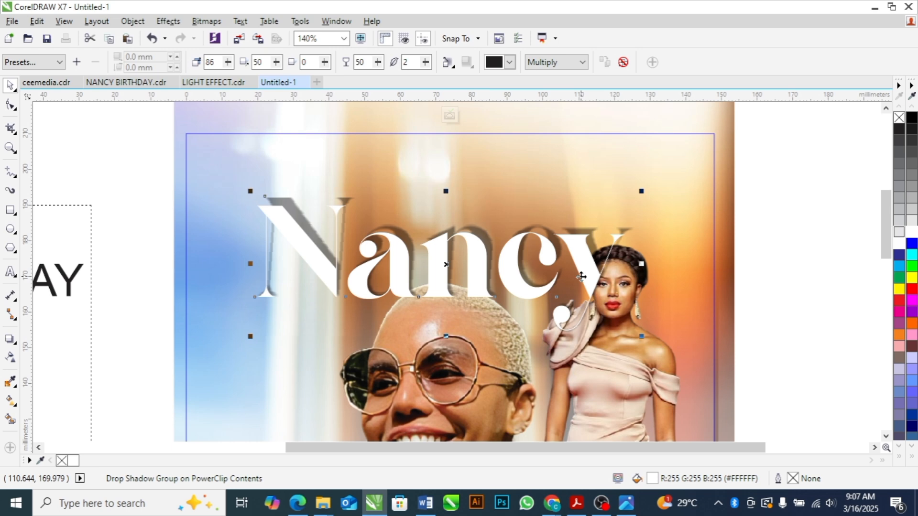
Place the Nancy title behind the portraits but in front of the bokeh background
key(shift+Page_Down)
key(ctrl+Page_Up)
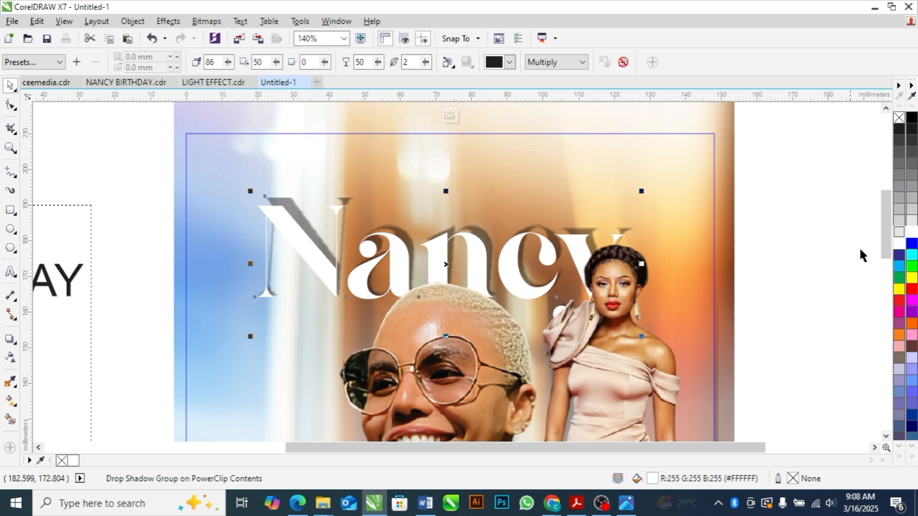
Move the HAPPY BIRTHDAY line out of the flyer copy and place it as separate text below the portraits
drag(885, 233, 888, 272)
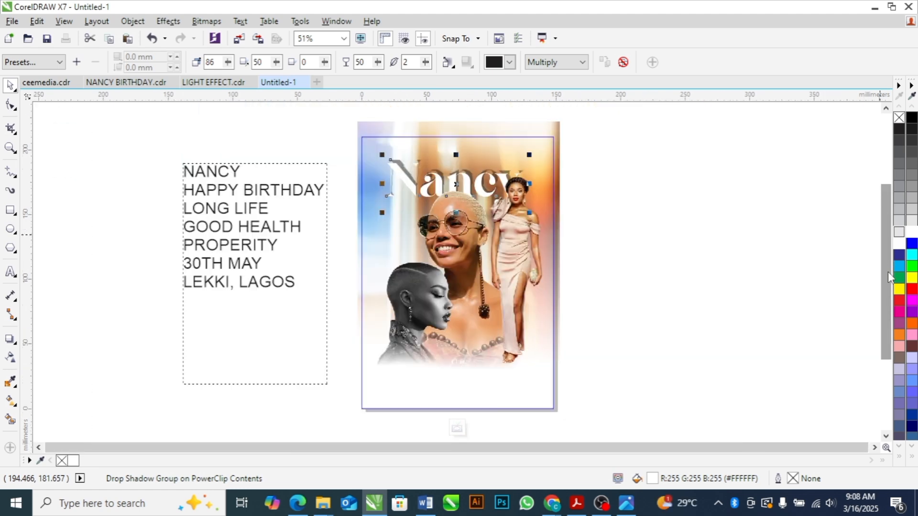
click(724, 252)
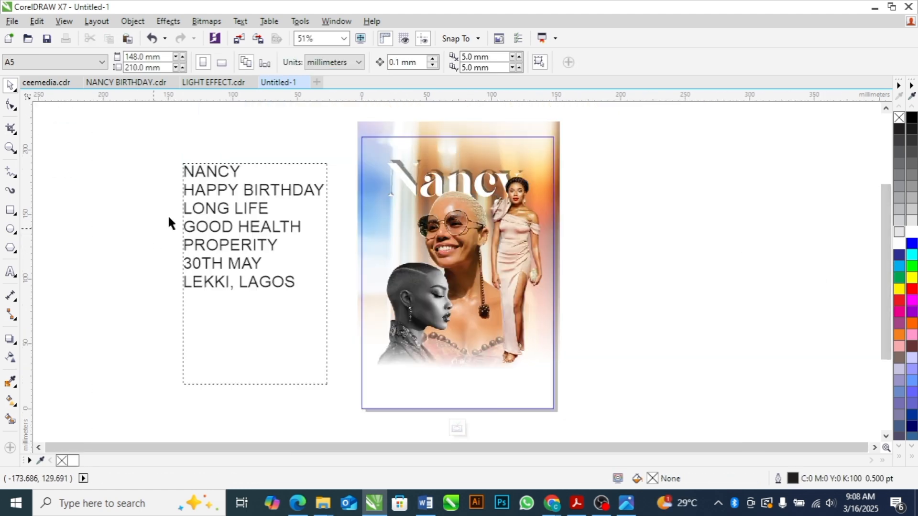
double_click(206, 191)
drag(189, 190, 320, 196)
key(ctrl+c)
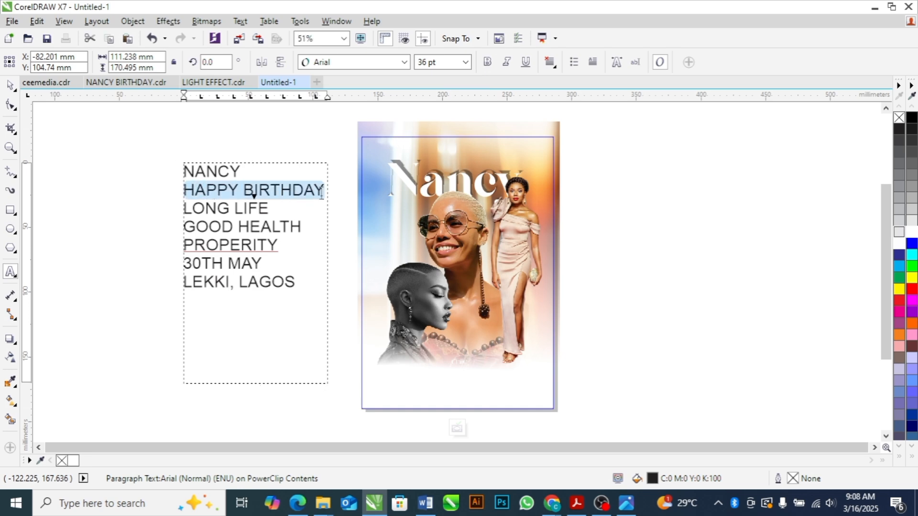
key(Delete)
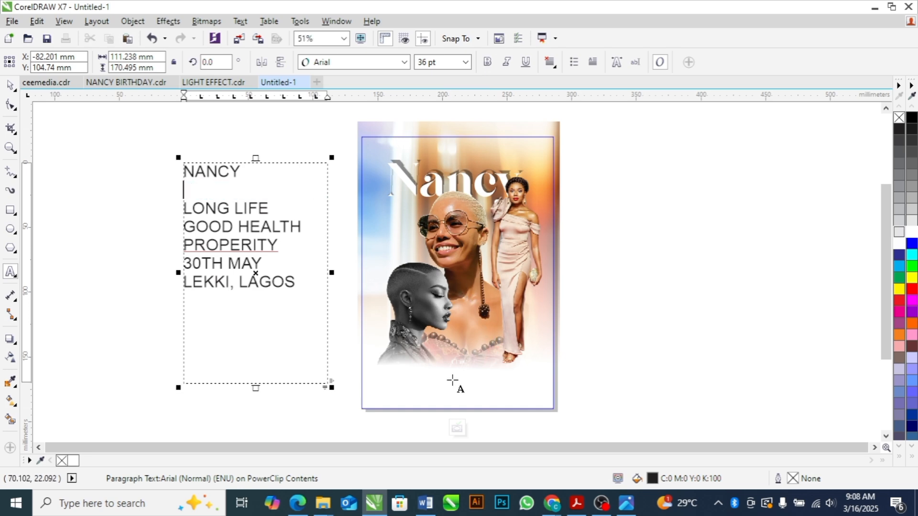
click(452, 377)
key(ctrl+v)
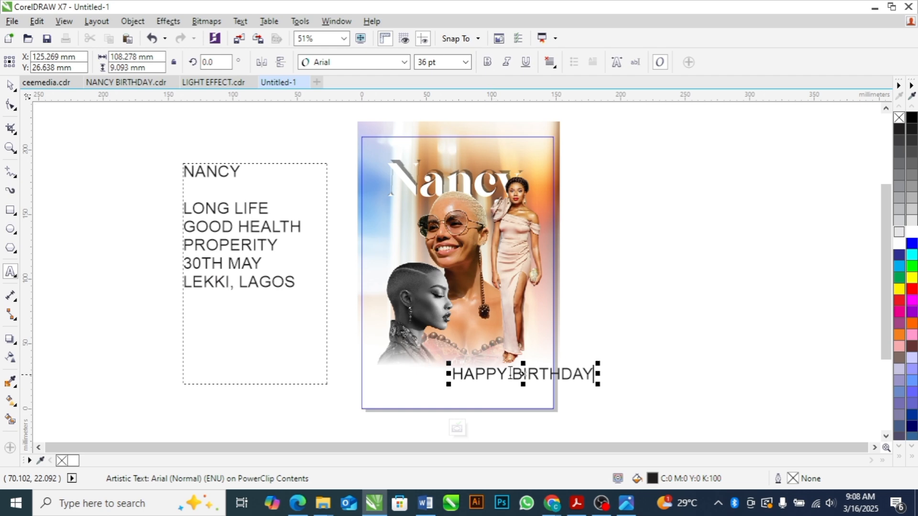
drag(524, 374, 473, 373)
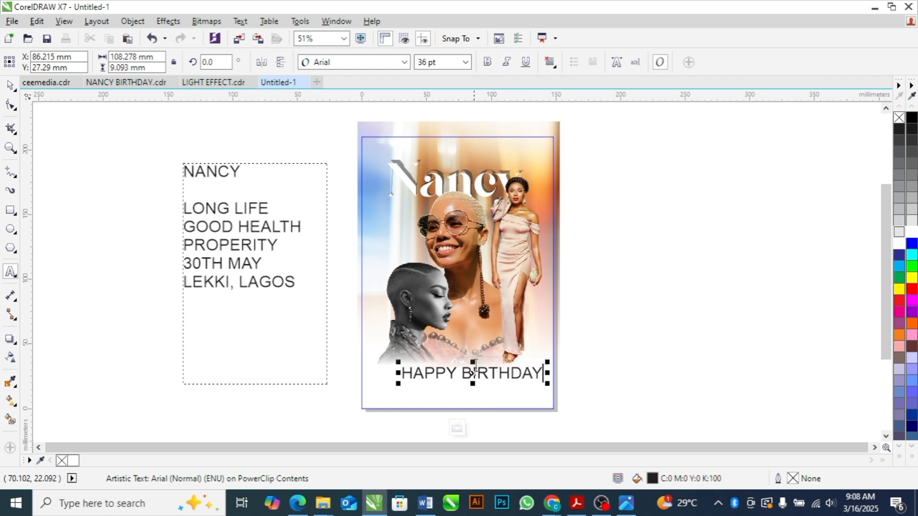
Scale the HAPPY BIRTHDAY text to about 35.8 pt and set its font to Galins
click(546, 364)
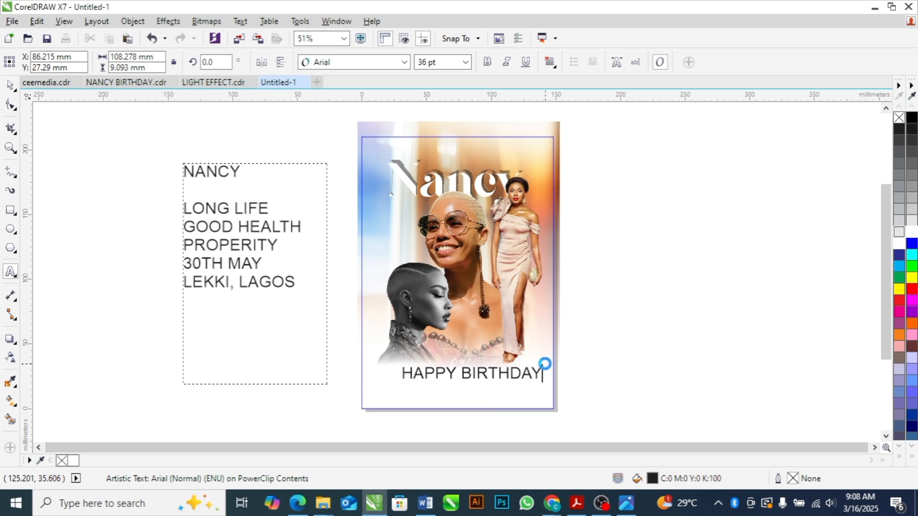
key(ctrl+a)
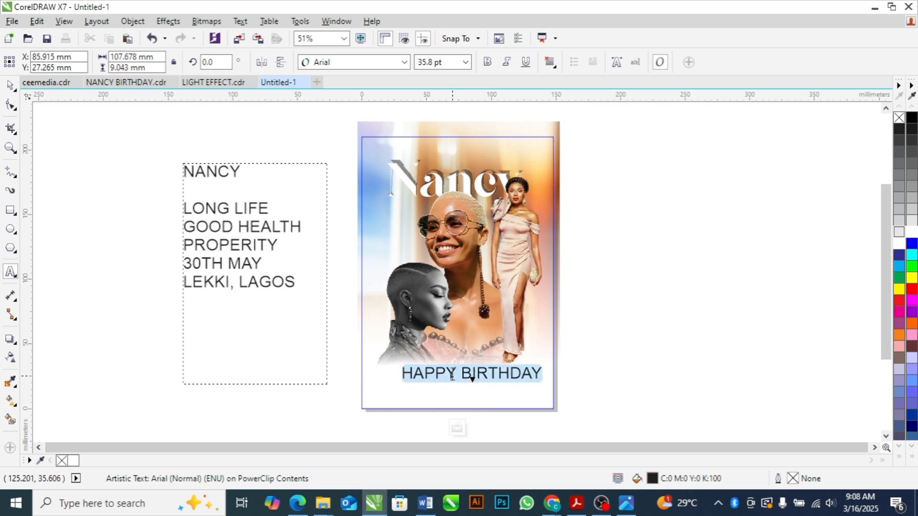
click(404, 63)
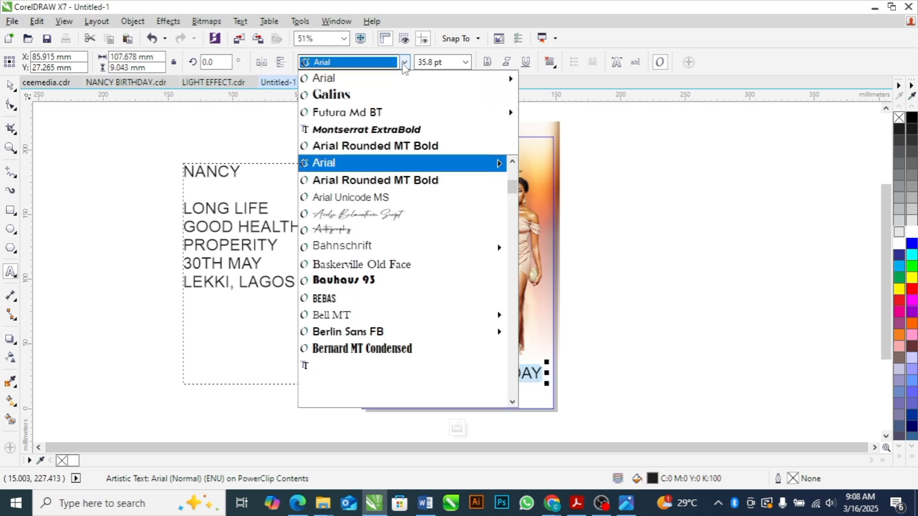
click(349, 94)
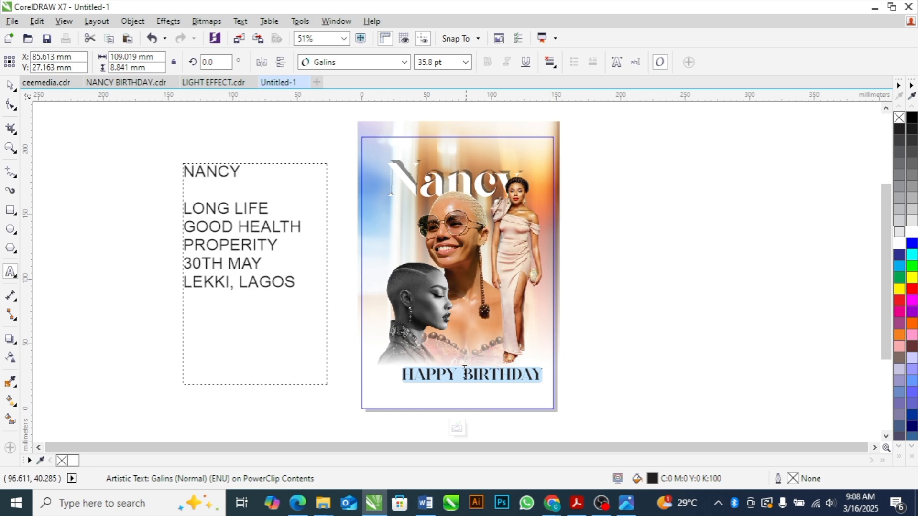
Following the reference flyer, break HAPPY BIRTHDAY onto two lines and place it over the central portrait's faded lower edge
click(463, 373)
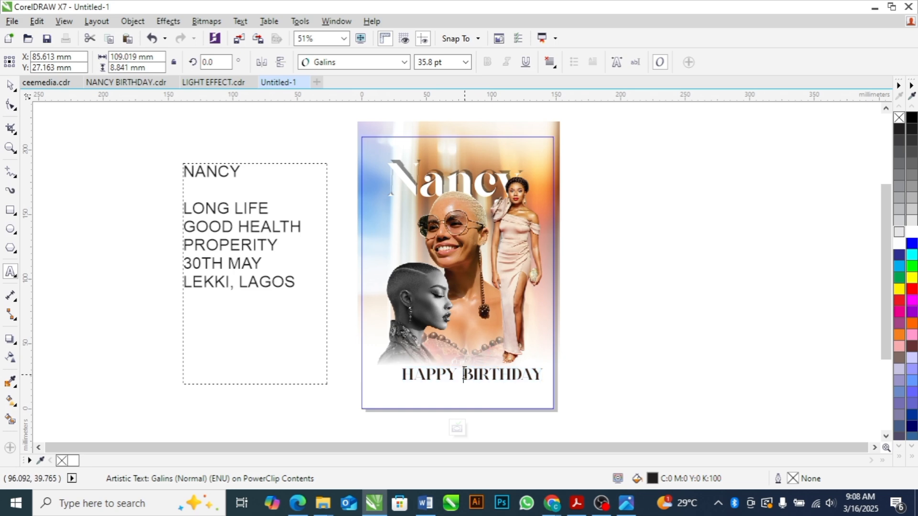
key(alt+Tab)
key(alt+Tab)
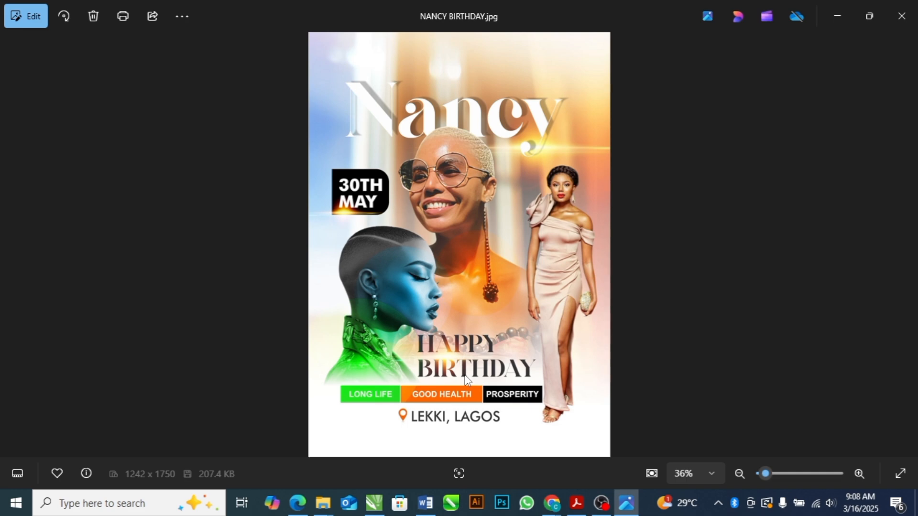
key(alt+Tab)
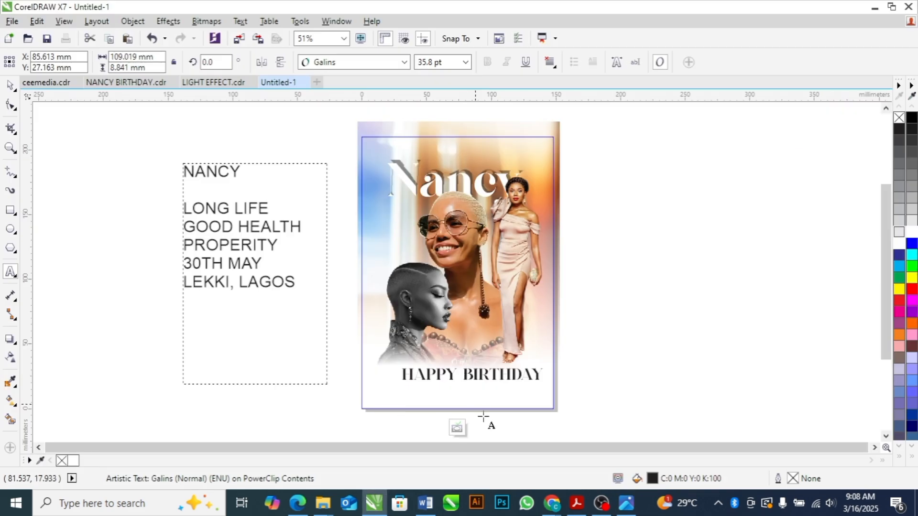
click(462, 376)
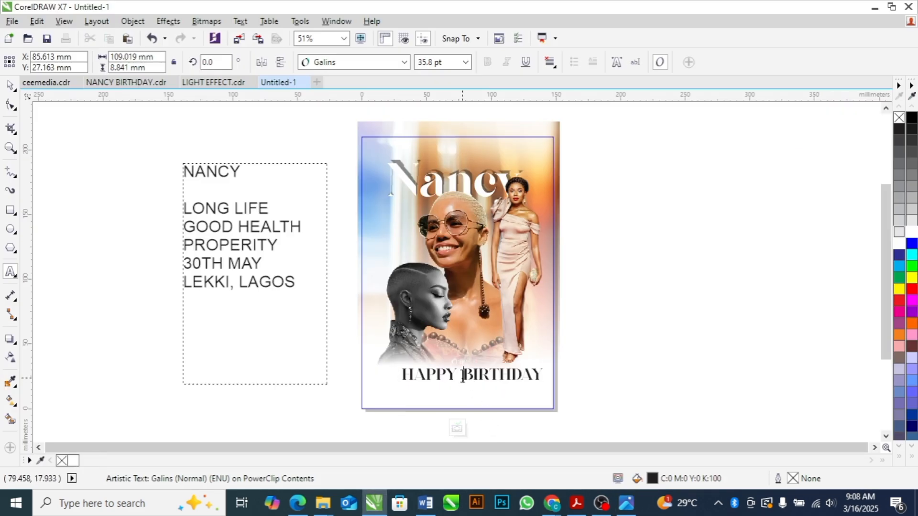
key(Return)
key(Escape)
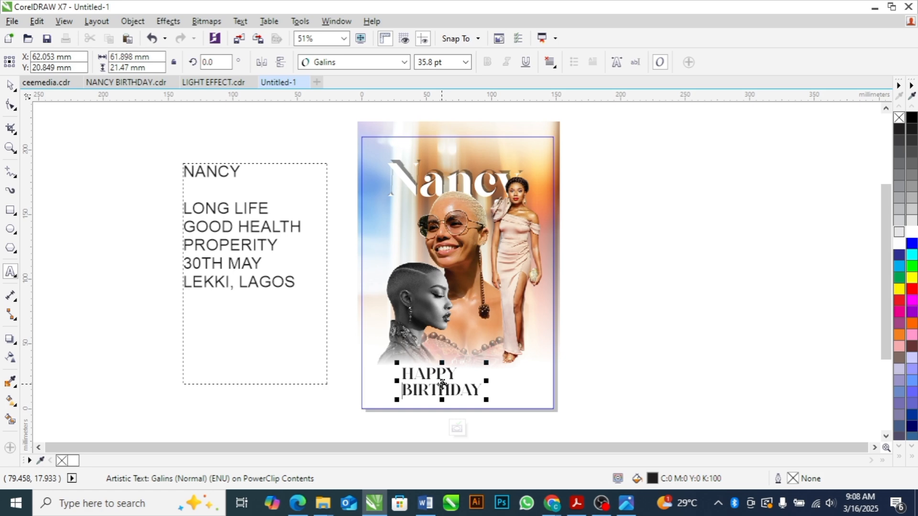
drag(463, 364, 469, 362)
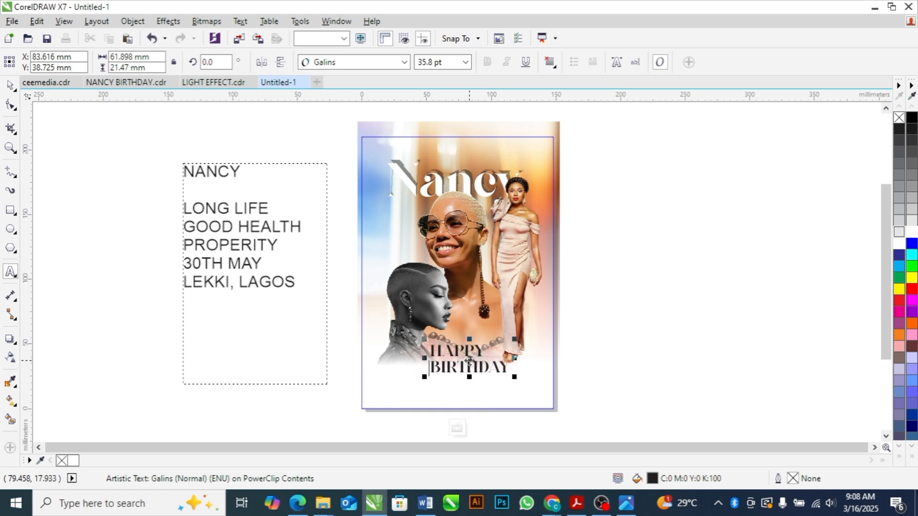
Fill the HAPPY BIRTHDAY text with black (#000000) and re-enter the line break before BIRTHDAY
click(438, 374)
key(ctrl+a)
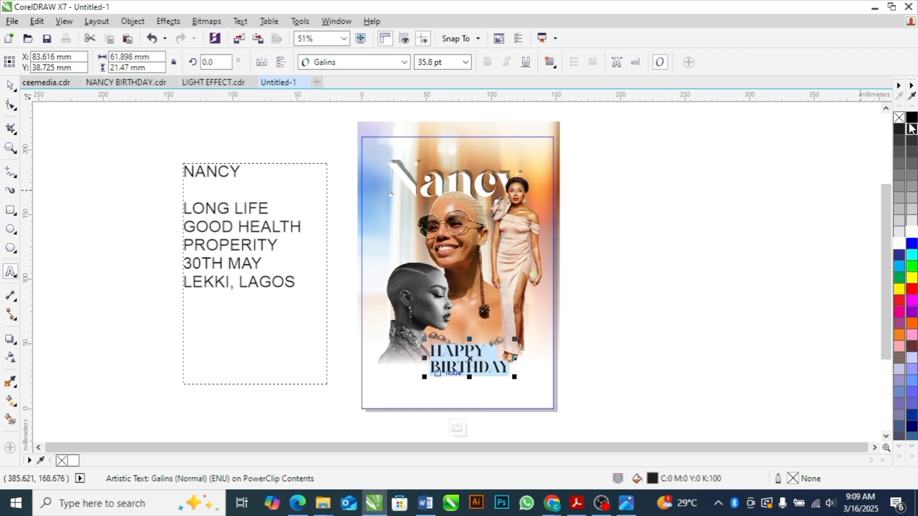
click(911, 125)
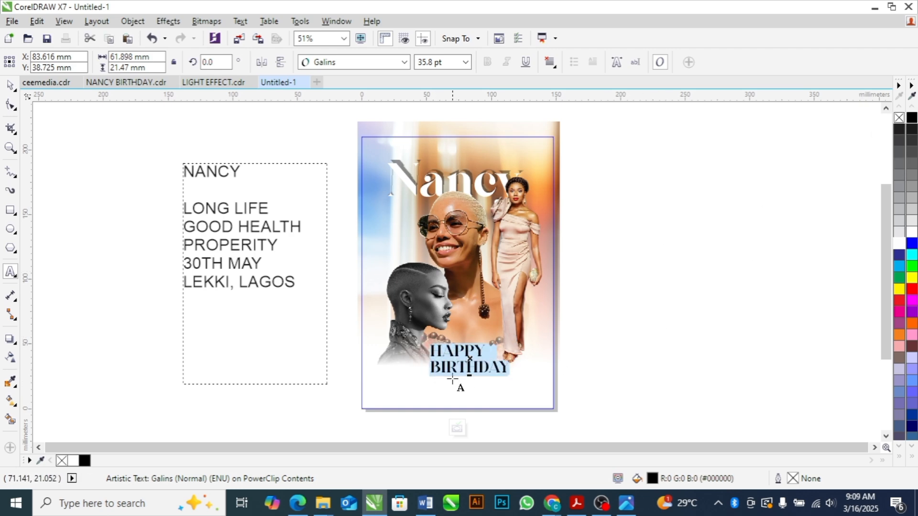
click(431, 368)
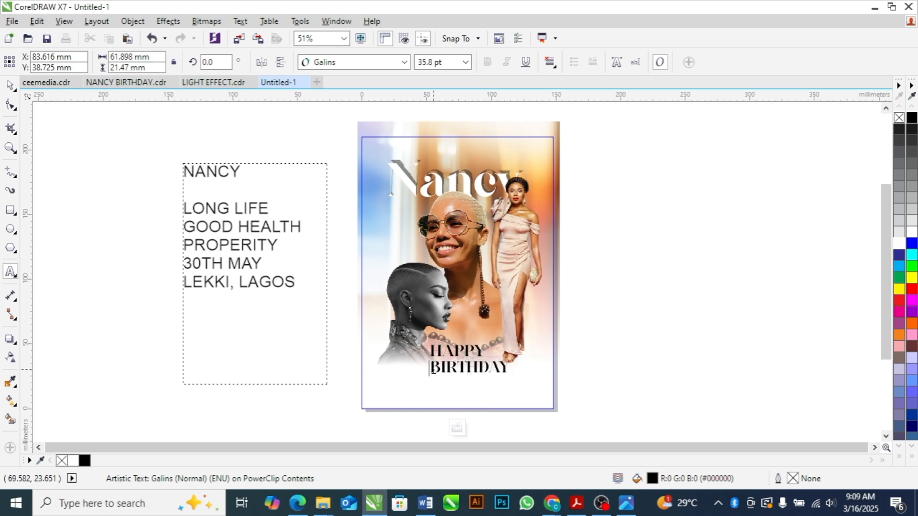
key(BackSpace)
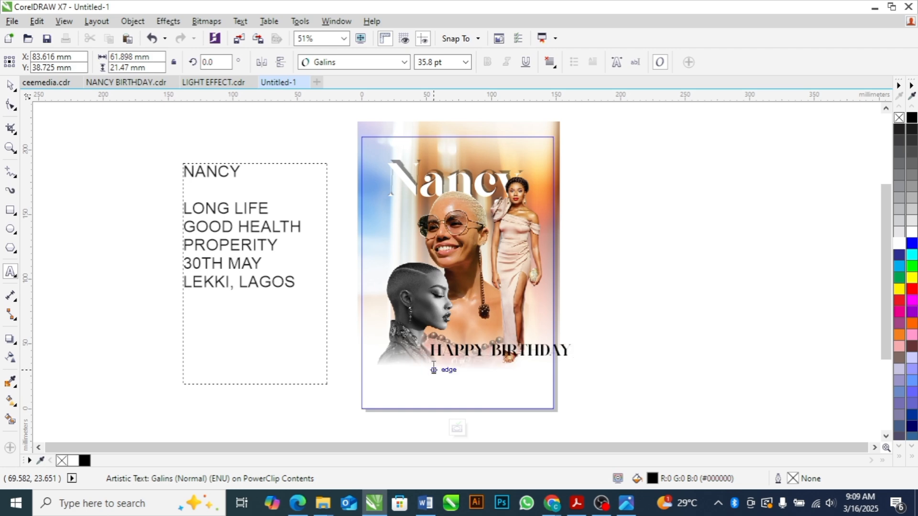
key(Return)
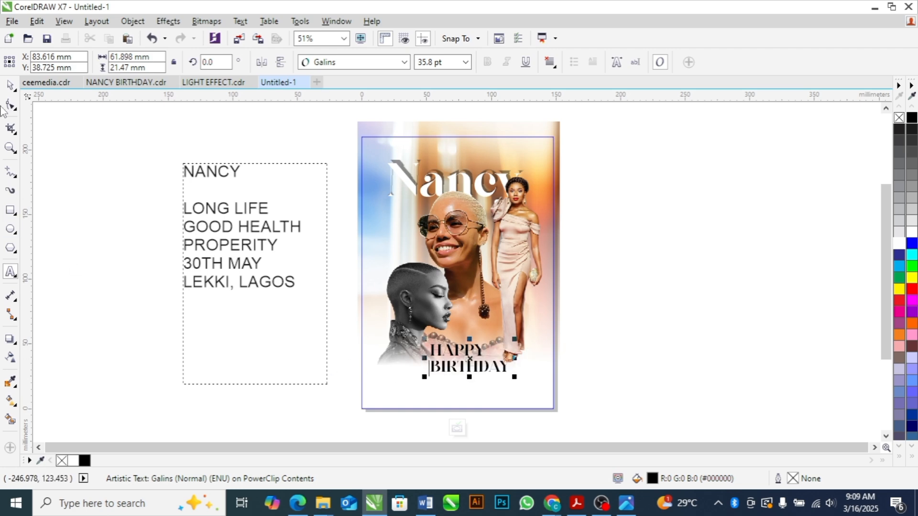
click(11, 104)
click(117, 262)
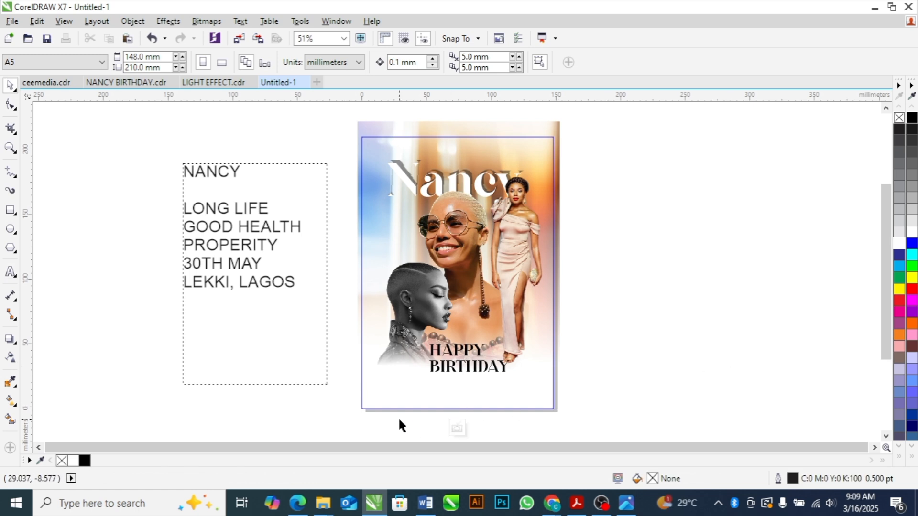
Check the reference flyer, draw a rectangle about 44 x 12 mm below HAPPY BIRTHDAY, and duplicate it into a row of three
key(alt+Tab)
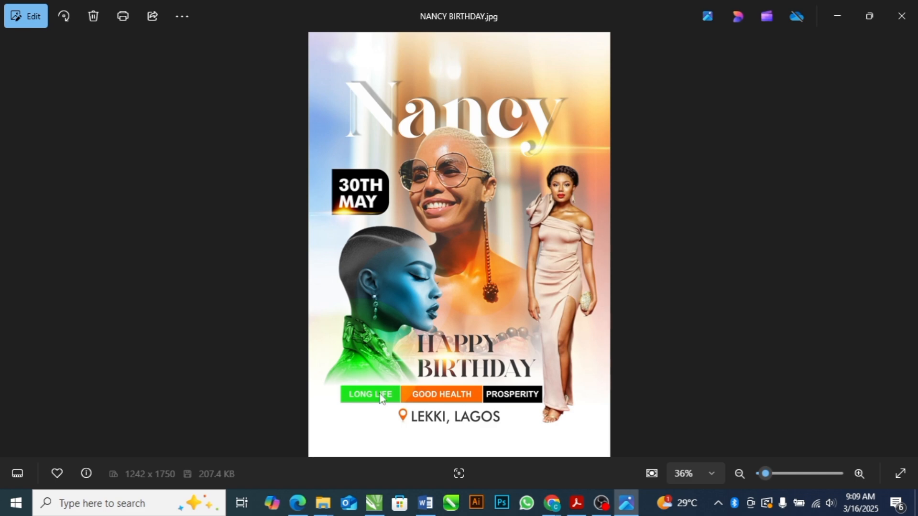
key(alt+Tab)
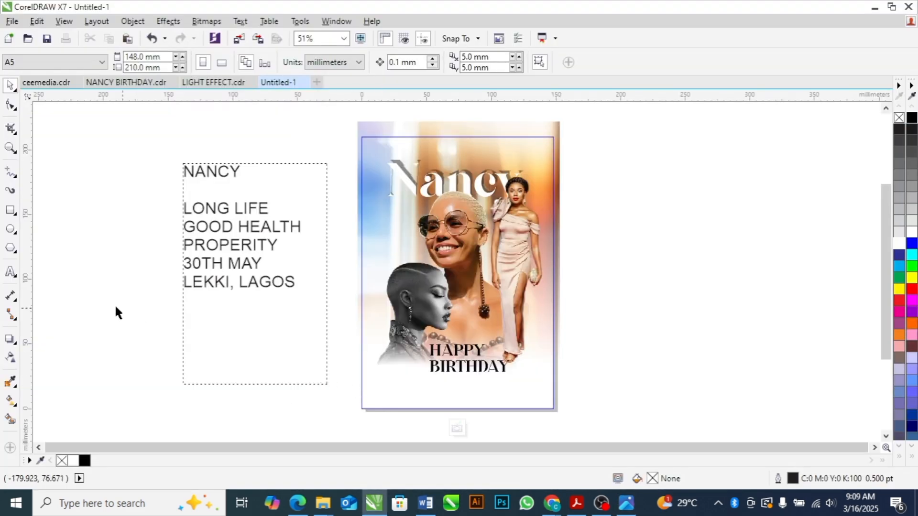
click(11, 210)
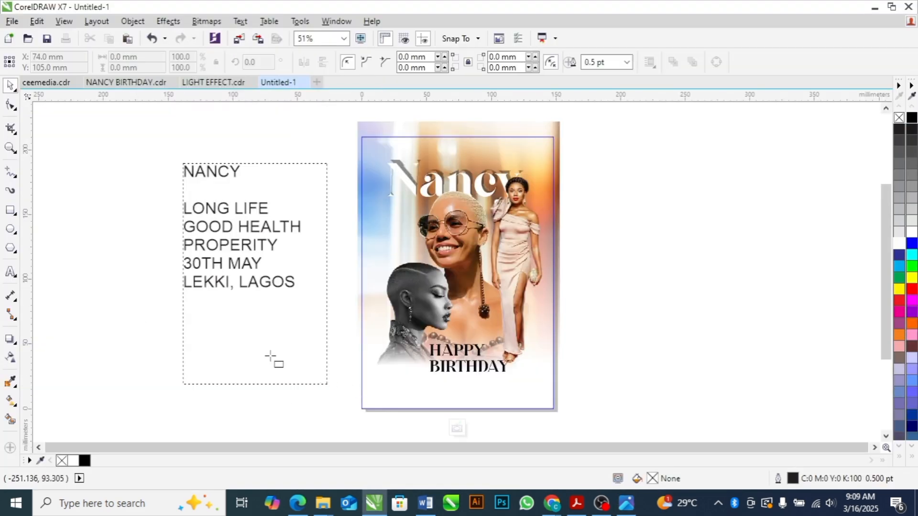
drag(388, 382, 476, 387)
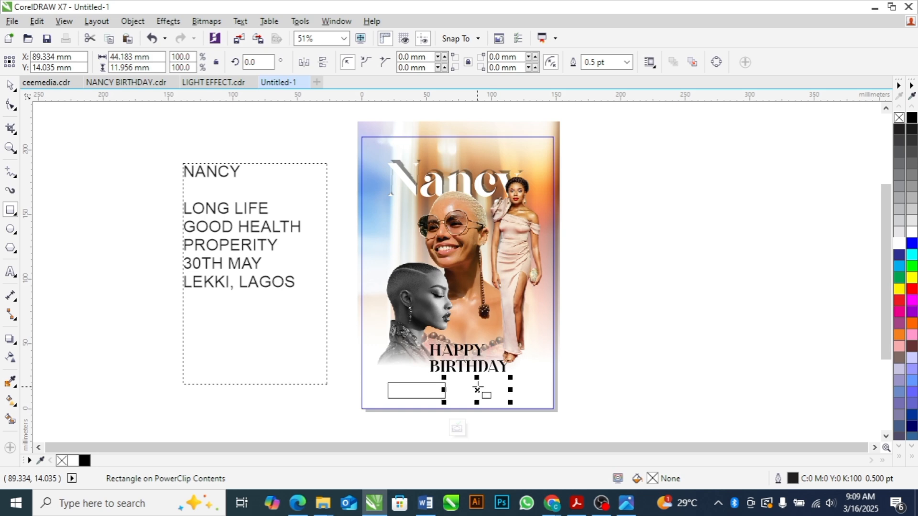
right_click(477, 389)
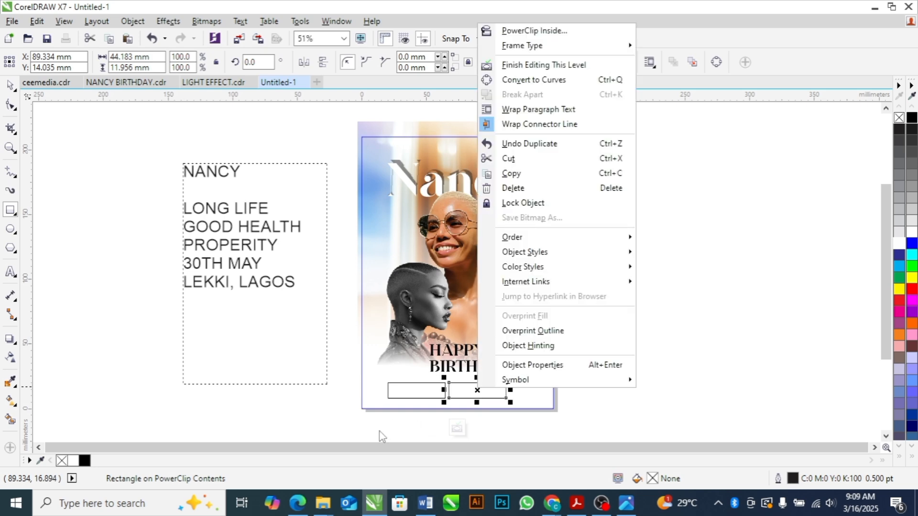
click(381, 437)
key(ctrl+d)
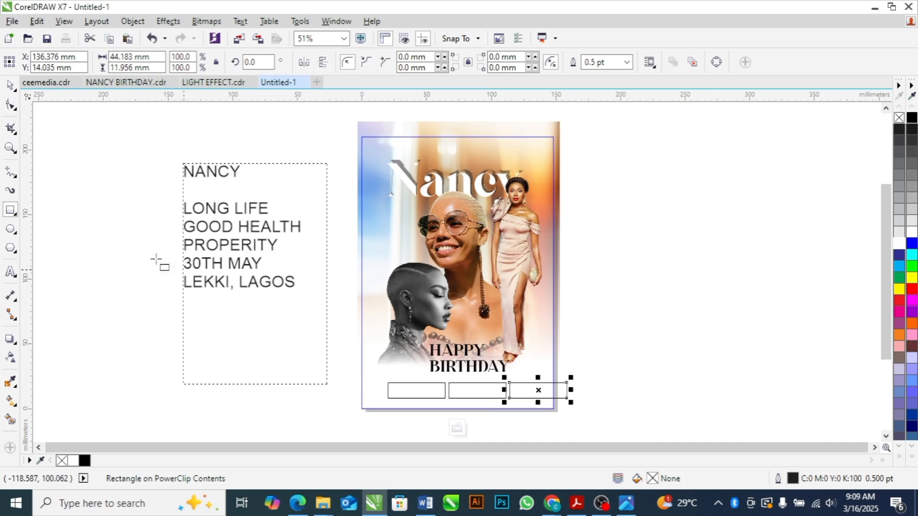
click(10, 89)
click(111, 226)
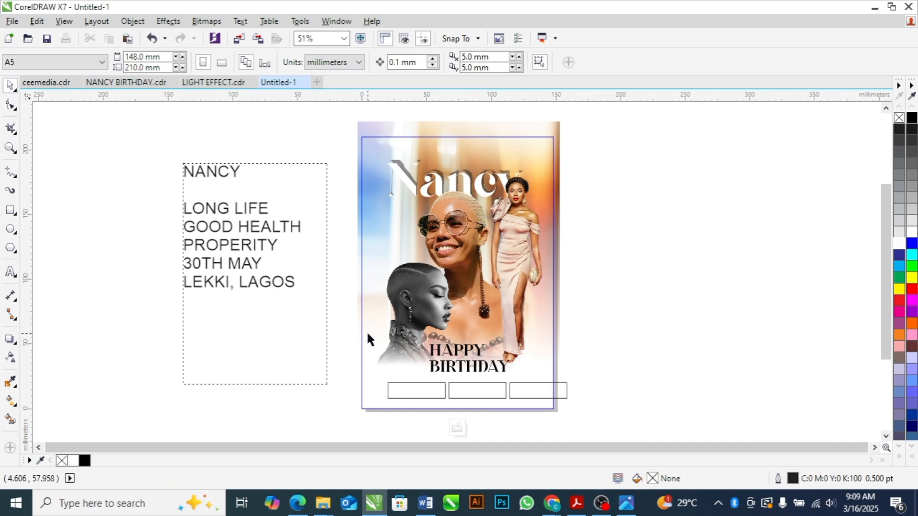
Fill the three rectangles below HAPPY BIRTHDAY with blue (#0000FF) and remove their outlines
drag(578, 386, 377, 412)
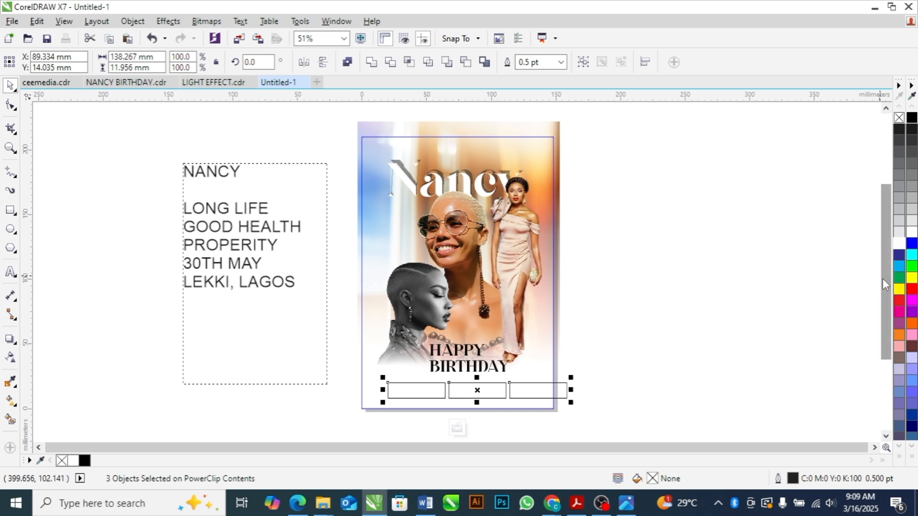
click(911, 245)
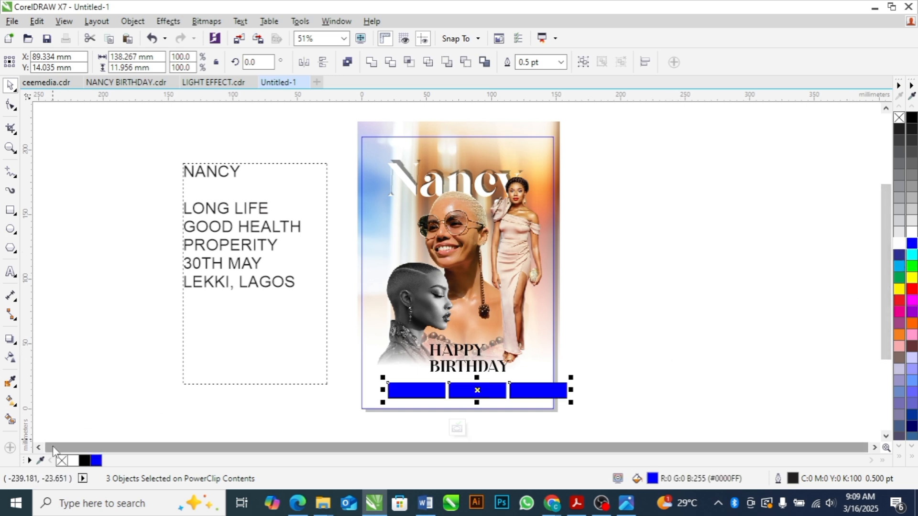
click(569, 369)
Try green #33CC66 on the first rectangle of the row, and settle on the darker green #339966
click(435, 396)
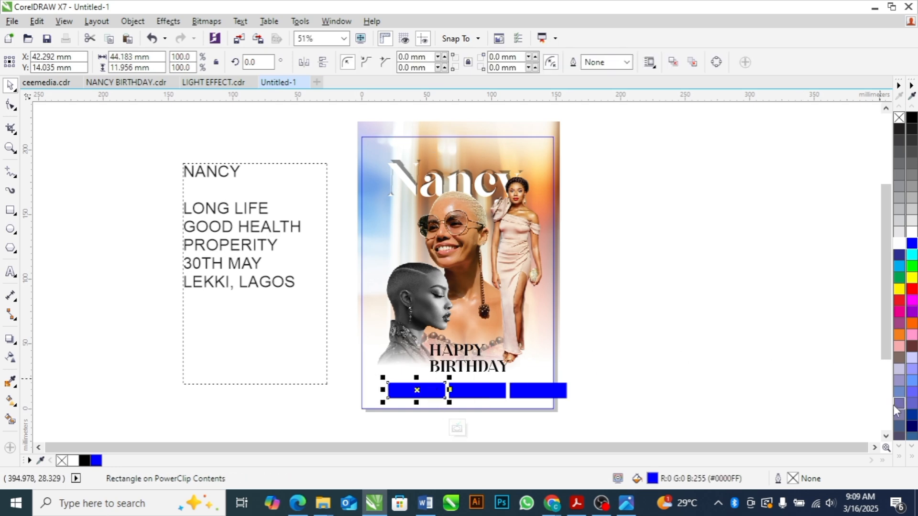
click(912, 459)
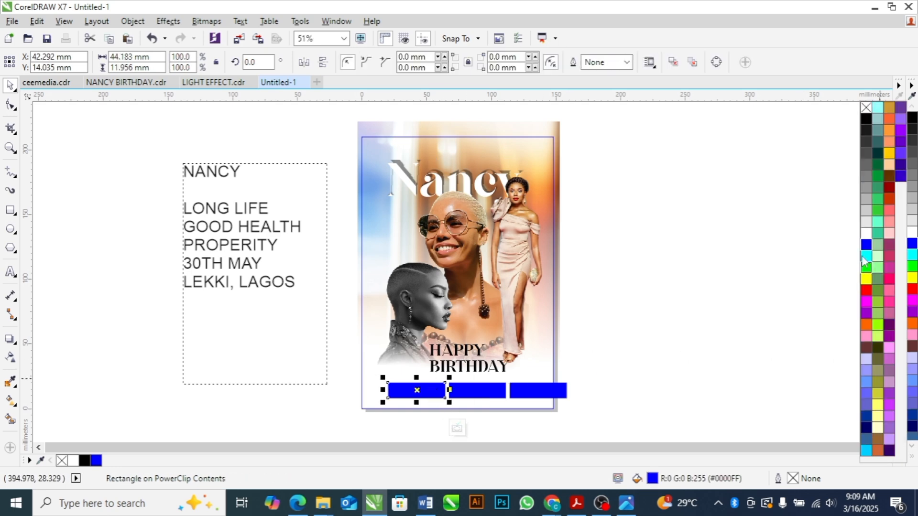
click(876, 200)
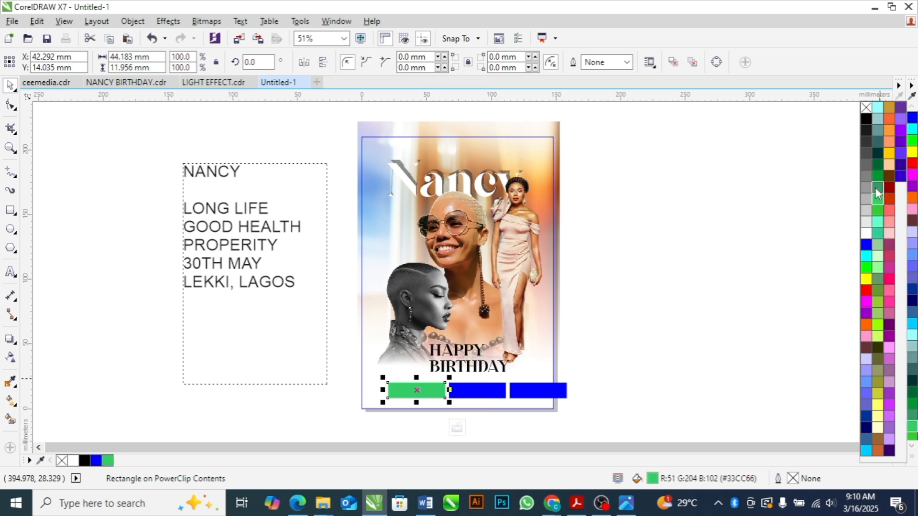
click(876, 189)
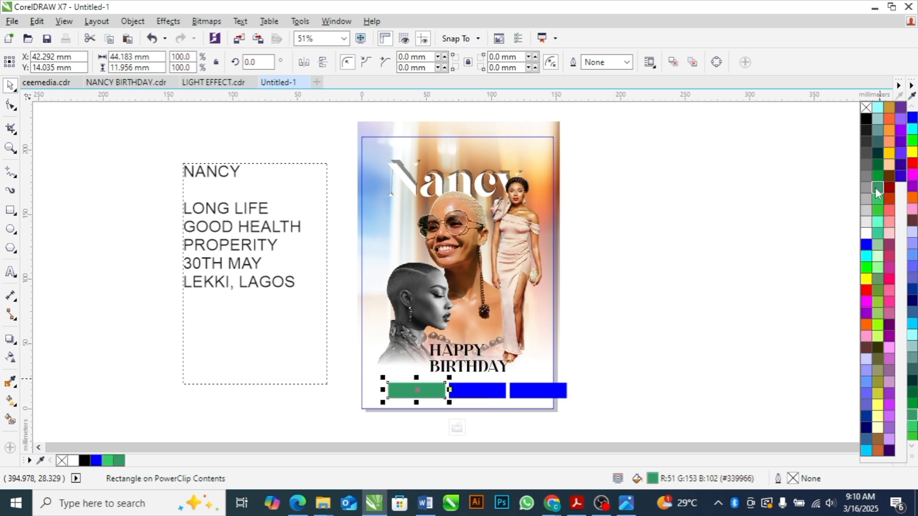
Fill the first rectangle below HAPPY BIRTHDAY with green #33CC33, the middle one with orange #FF9933 and the third with black
click(877, 213)
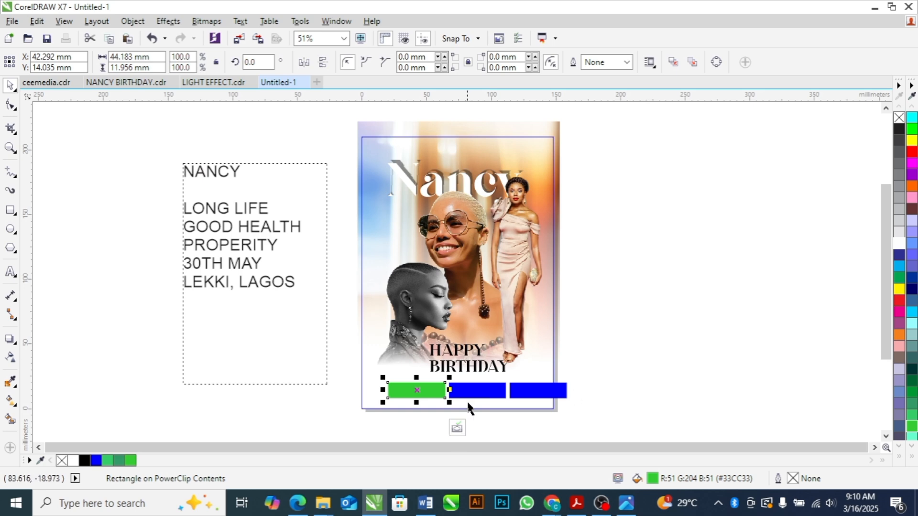
click(480, 392)
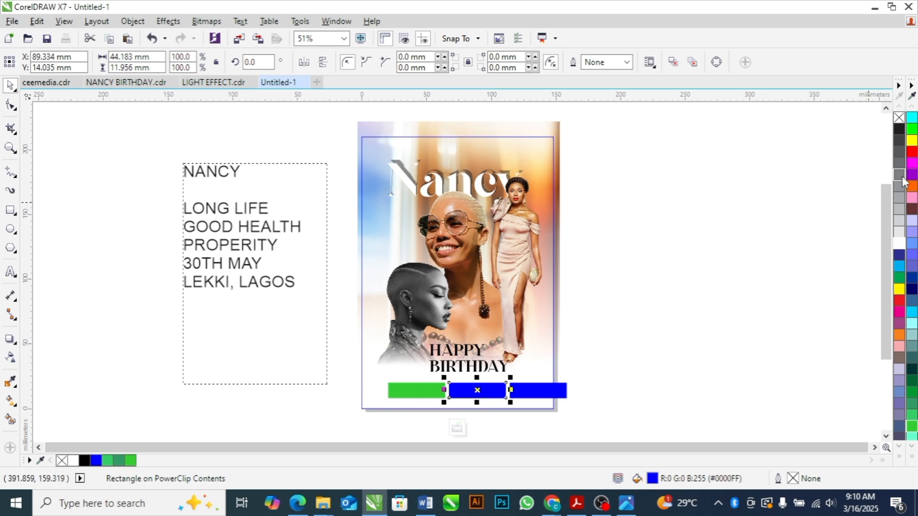
click(912, 459)
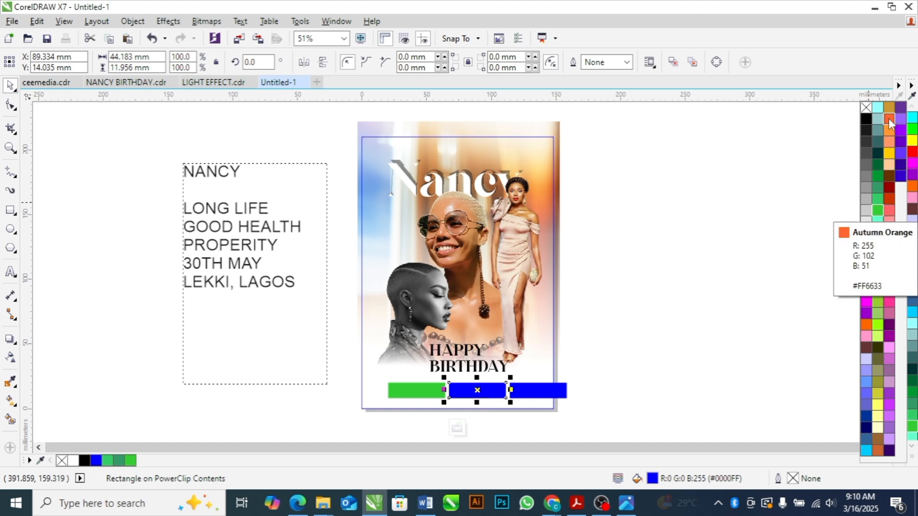
click(887, 131)
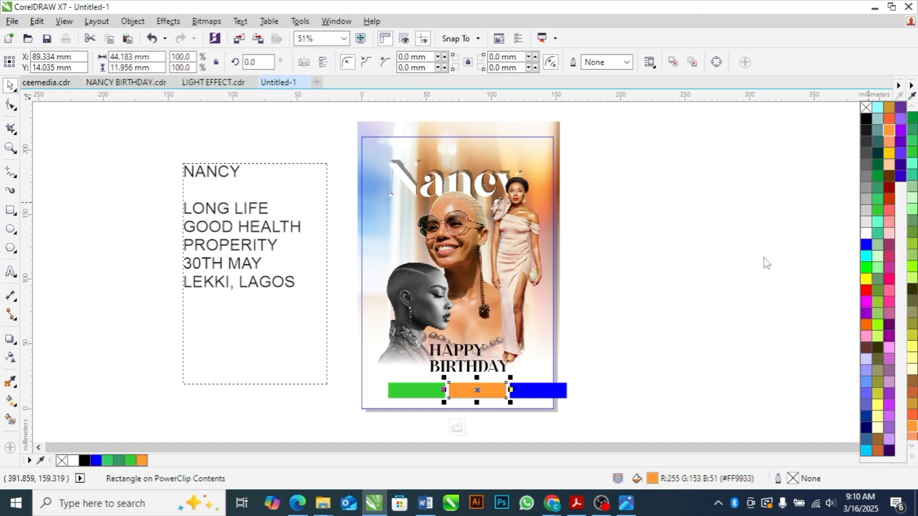
click(554, 394)
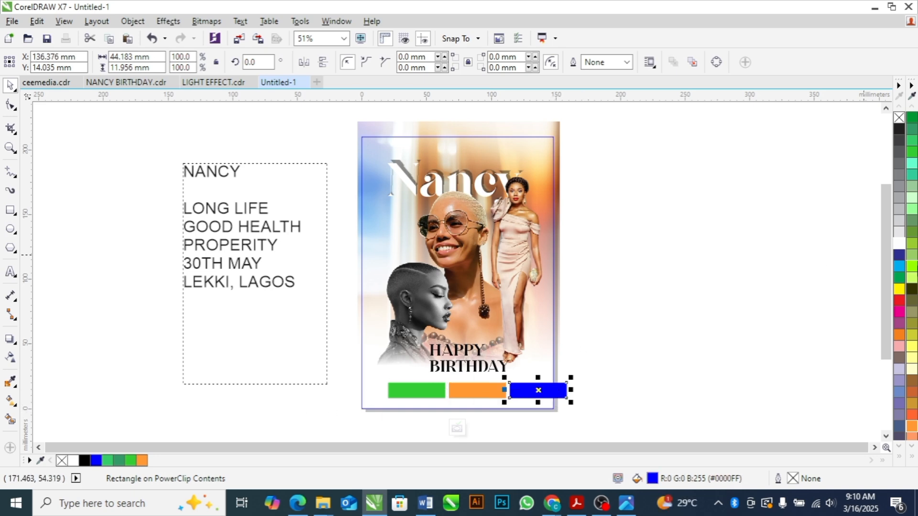
click(84, 460)
click(238, 419)
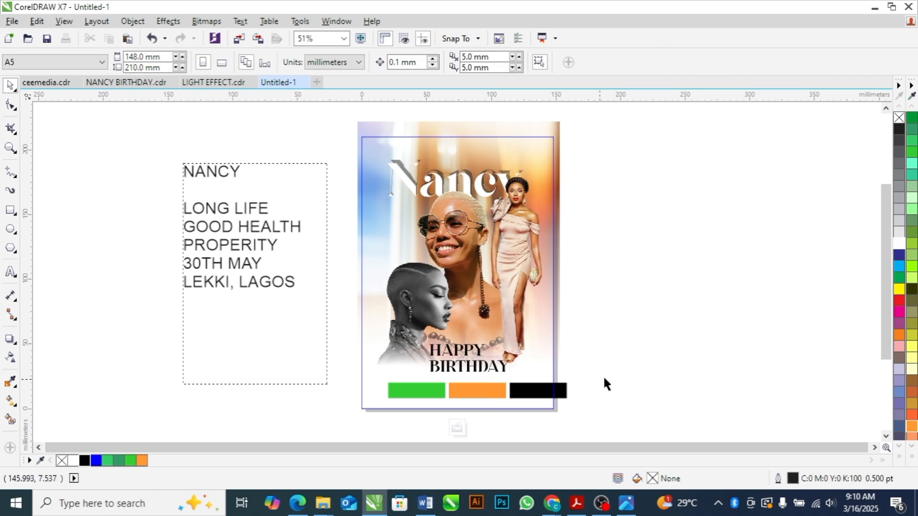
drag(611, 375, 389, 421)
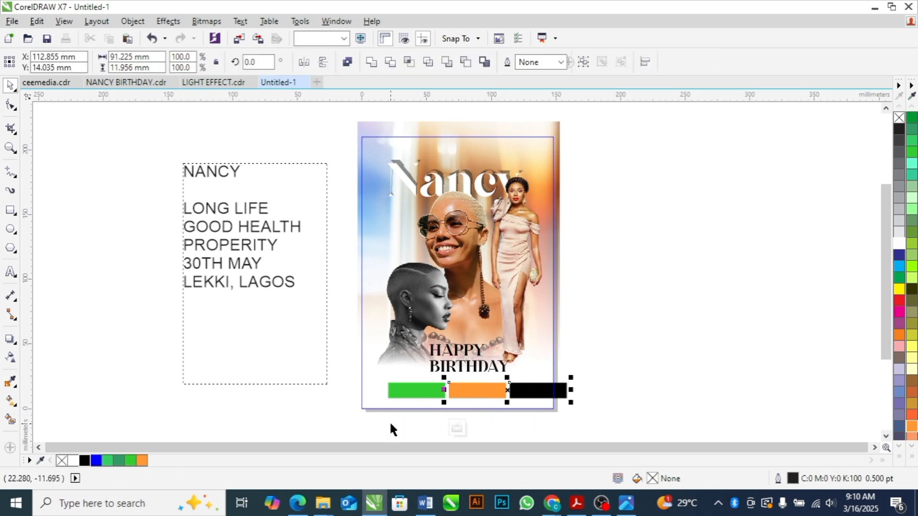
click(329, 407)
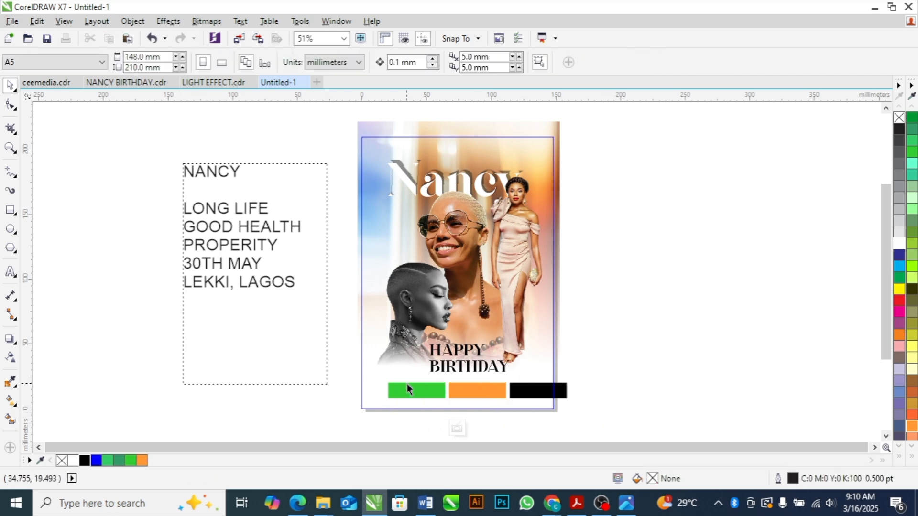
Take LONG LIFE, GOOD HEALTH and PROPERITY out of the paragraph text and paste them beside the page as artistic text split into separate lines
double_click(208, 208)
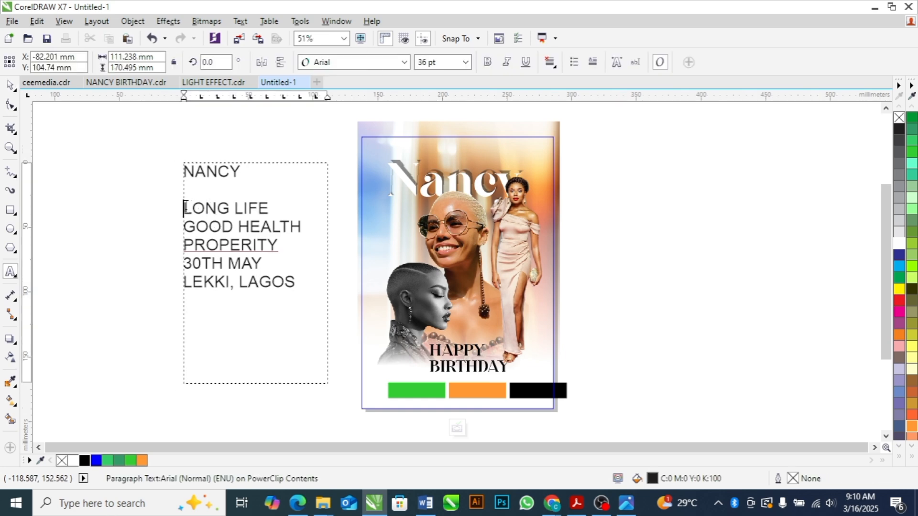
drag(184, 209, 266, 241)
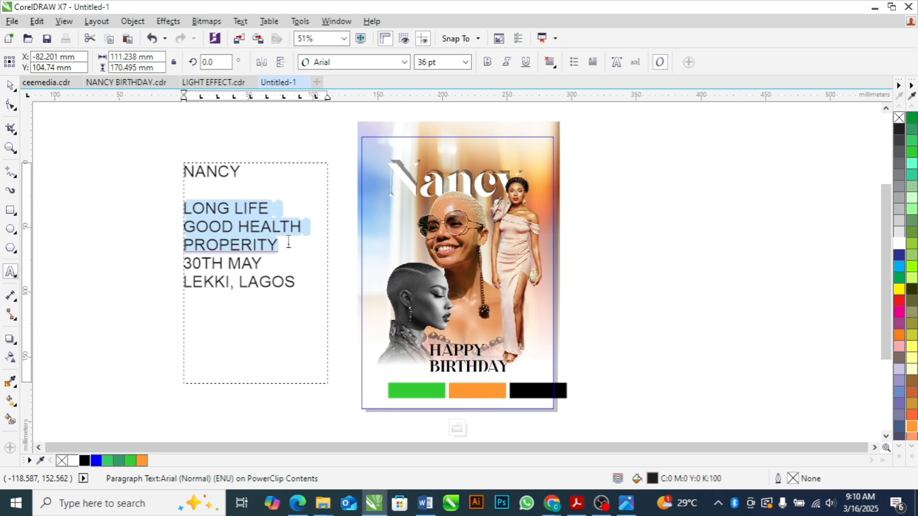
key(Delete)
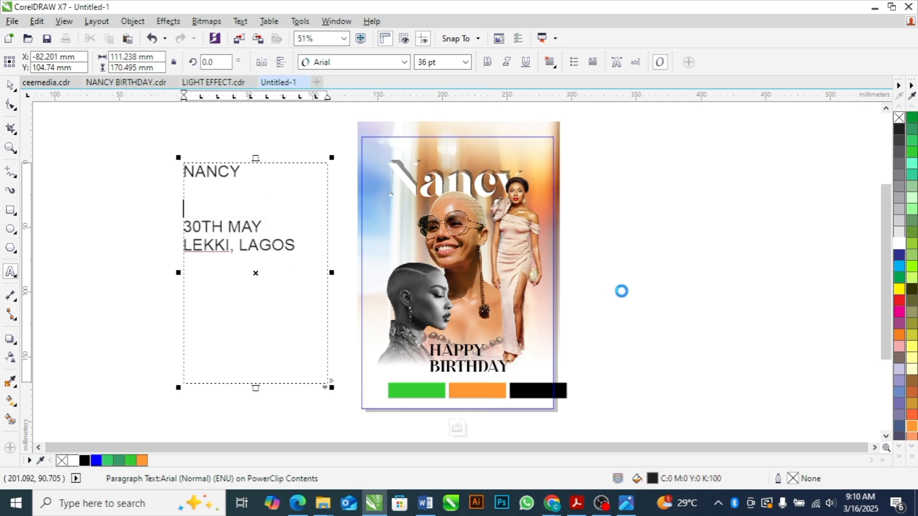
click(621, 291)
key(ctrl+v)
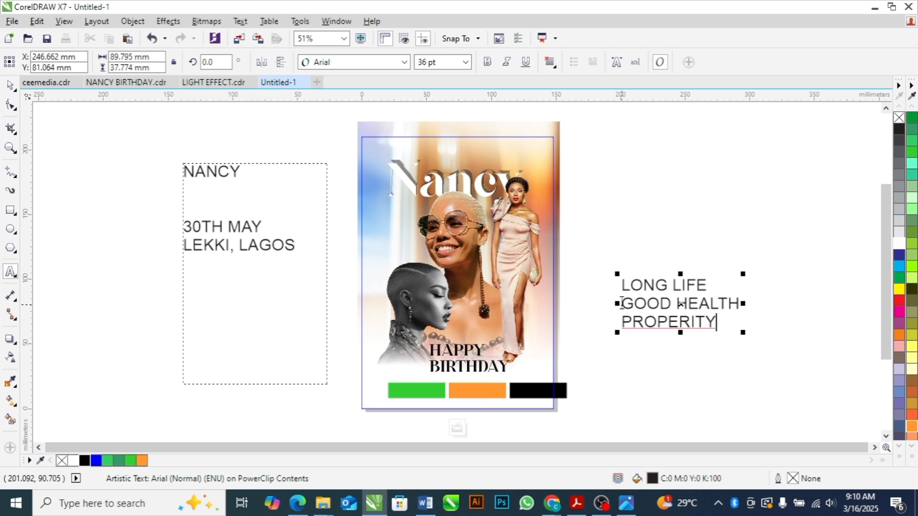
key(Escape)
key(ctrl+space)
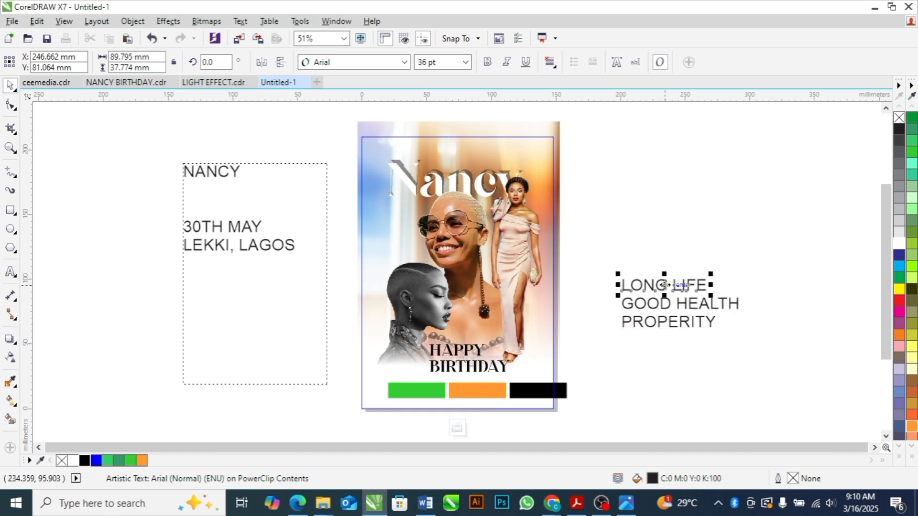
Set the three separate text lines to 8 pt and place LONG LIFE on green, GOOD HEALTH on orange and PROPERITY on black
drag(771, 260, 588, 355)
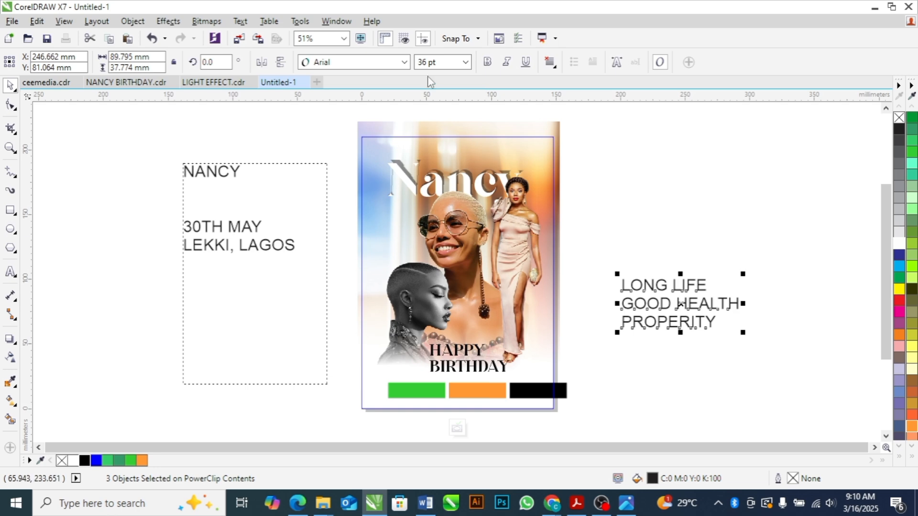
click(465, 62)
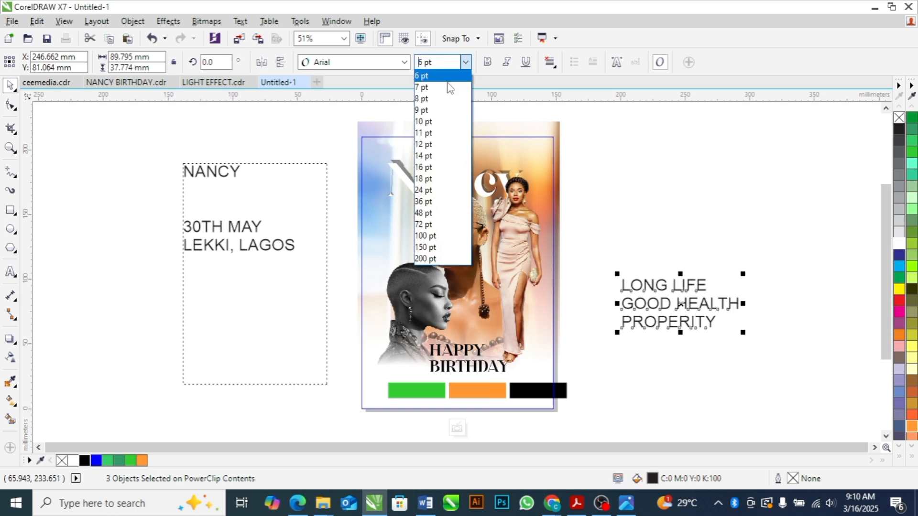
click(423, 99)
click(672, 271)
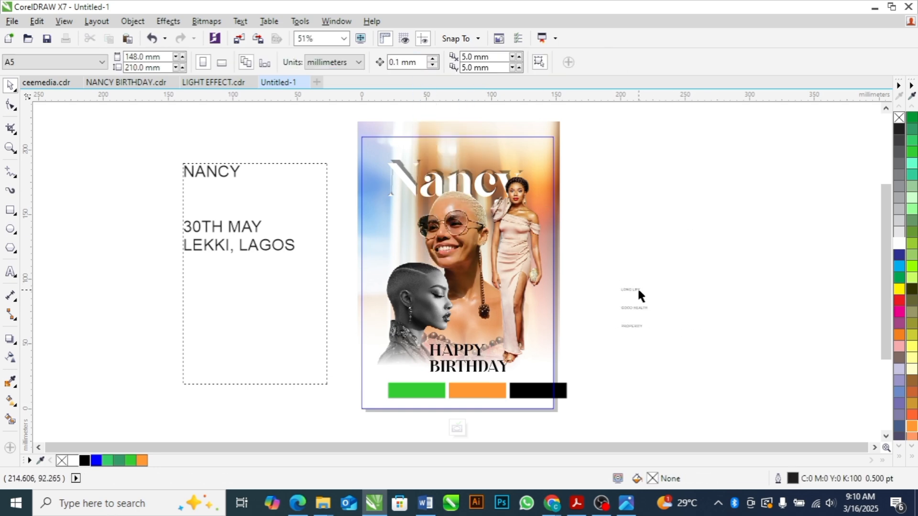
drag(638, 291, 421, 395)
mouse_move(601, 320)
mouse_down()
mouse_move(632, 307)
mouse_move(528, 392)
mouse_move(477, 393)
mouse_up()
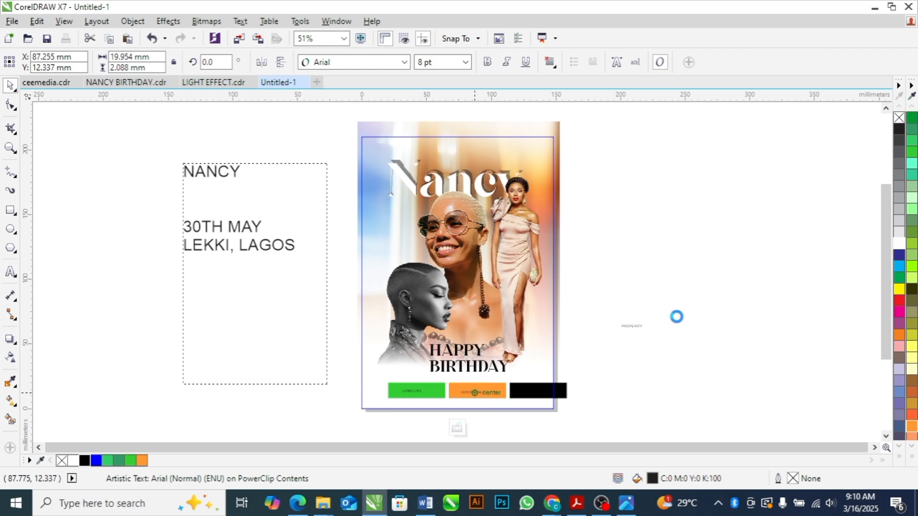
mouse_move(723, 299)
mouse_down()
mouse_move(615, 353)
mouse_move(635, 325)
mouse_move(622, 330)
mouse_move(554, 390)
mouse_move(539, 392)
mouse_up()
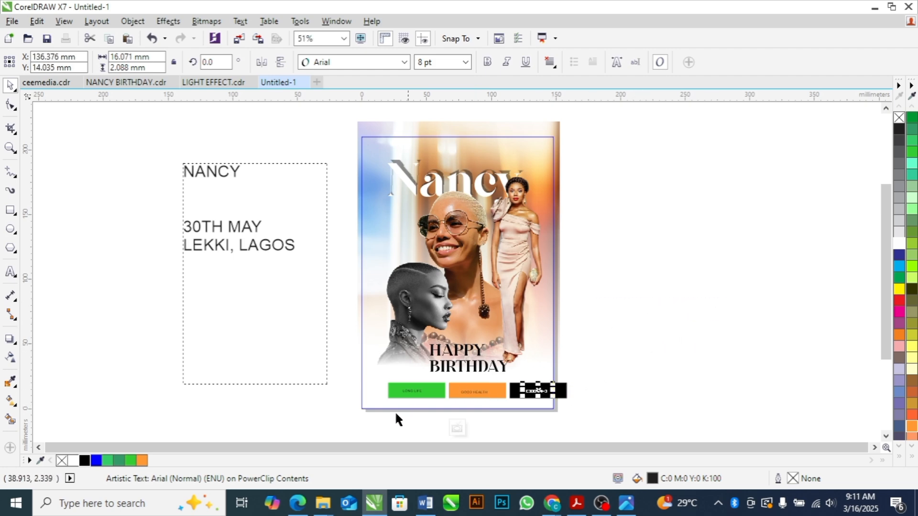
Scale the three rectangles and their texts together to about 107 x 9 mm and move them up directly beneath BIRTHDAY
key(z)
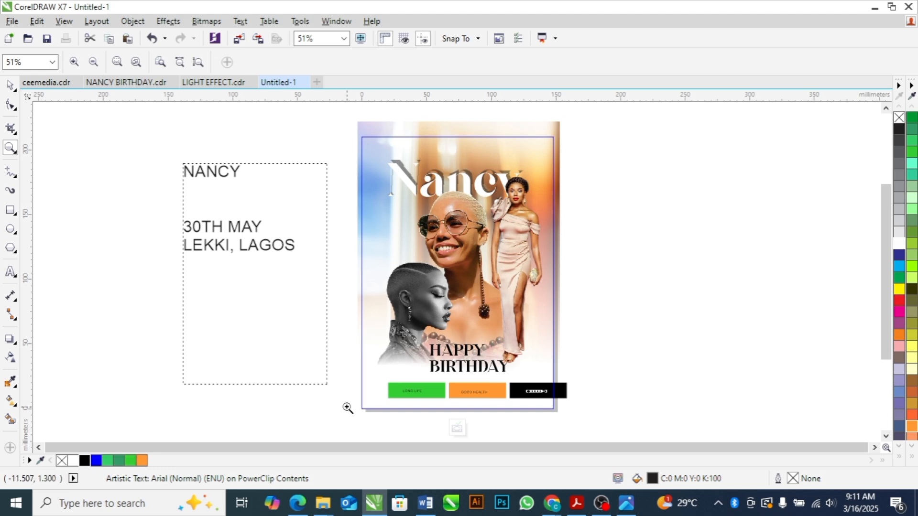
drag(348, 328, 619, 434)
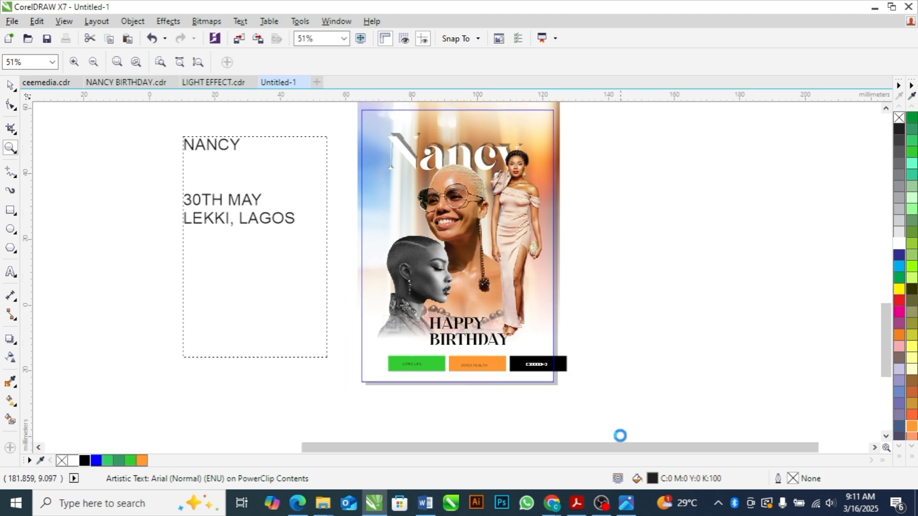
key(space)
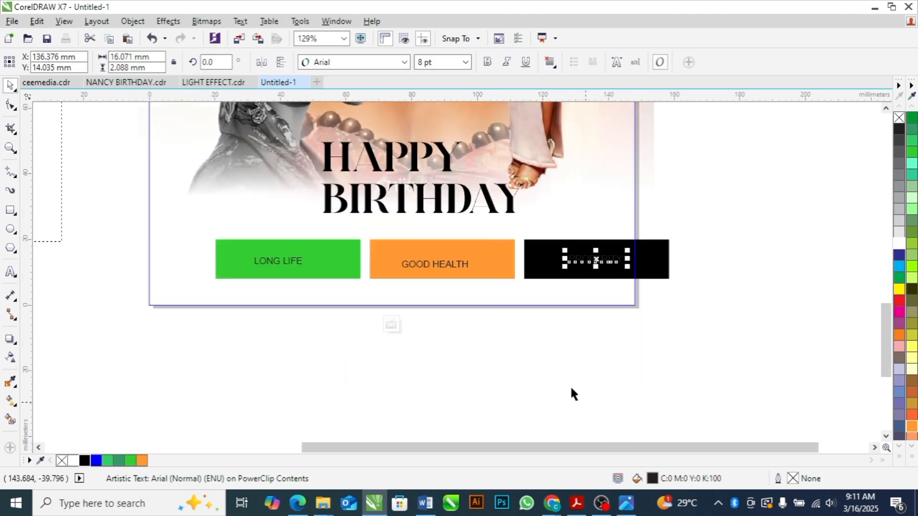
click(541, 343)
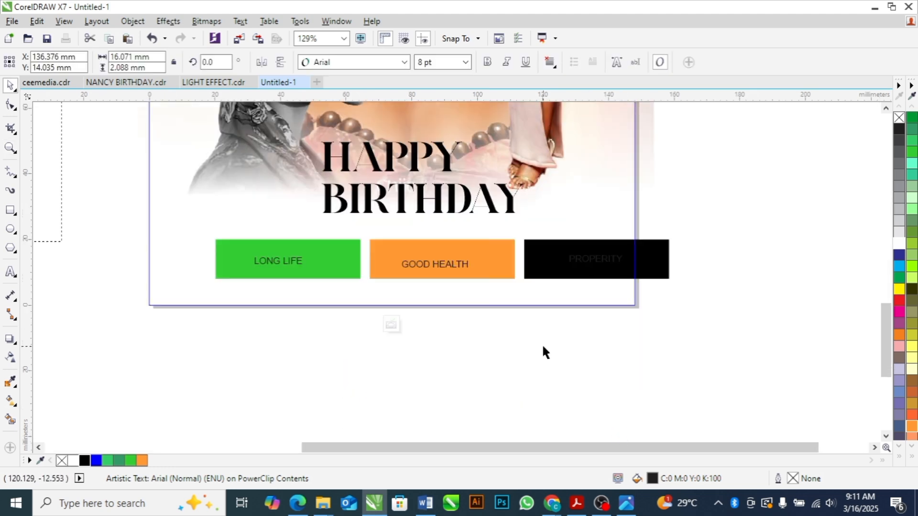
click(286, 261)
drag(111, 352, 683, 212)
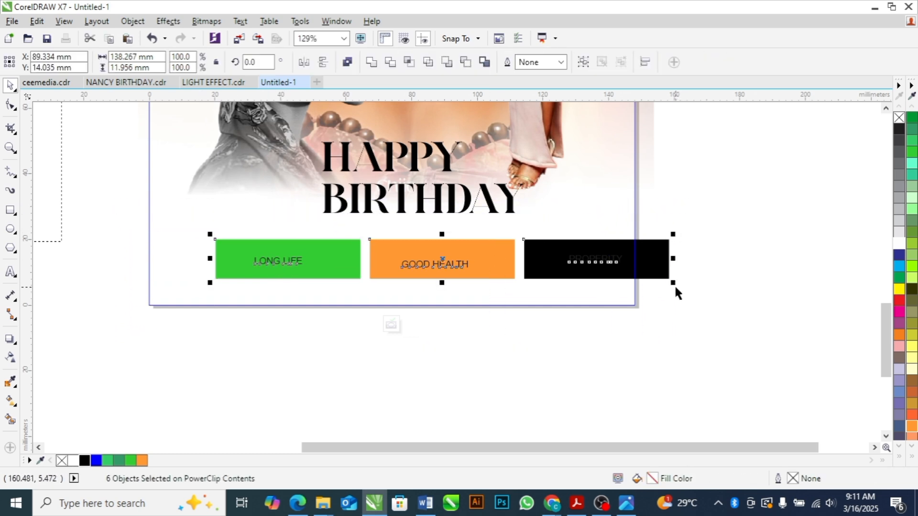
drag(673, 283, 626, 279)
drag(389, 253, 412, 235)
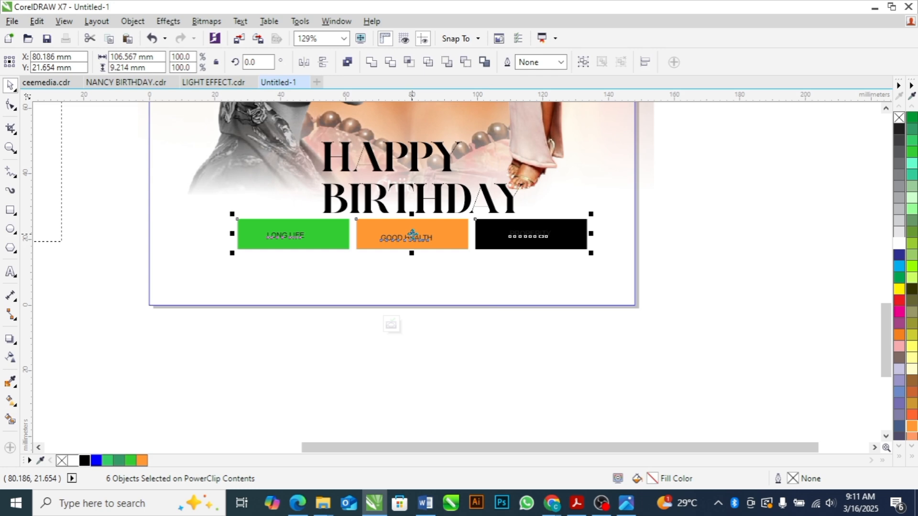
click(738, 248)
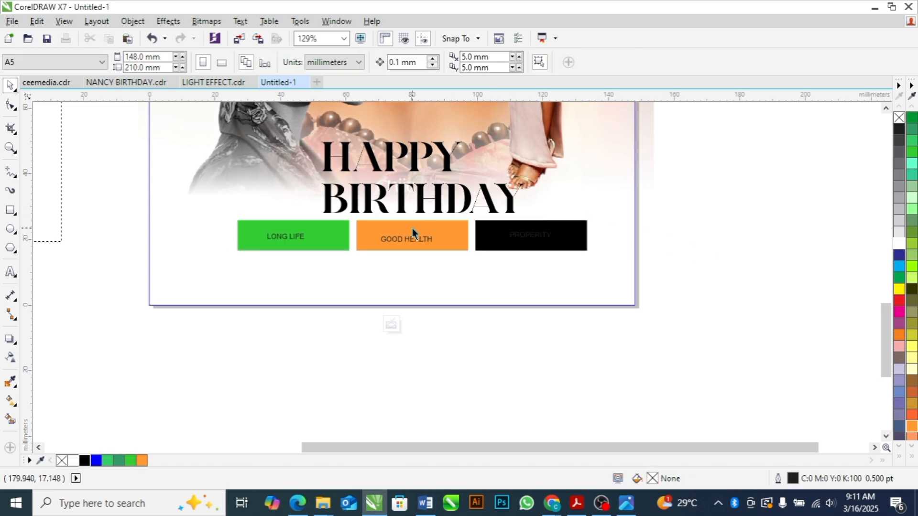
Set the GOOD HEALTH text to 9 pt and centre it on the orange rectangle
click(407, 243)
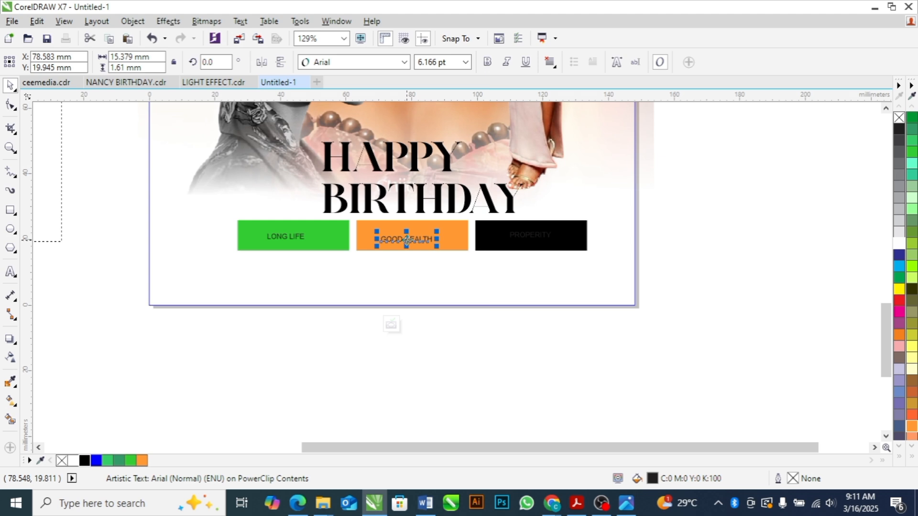
drag(407, 236, 410, 234)
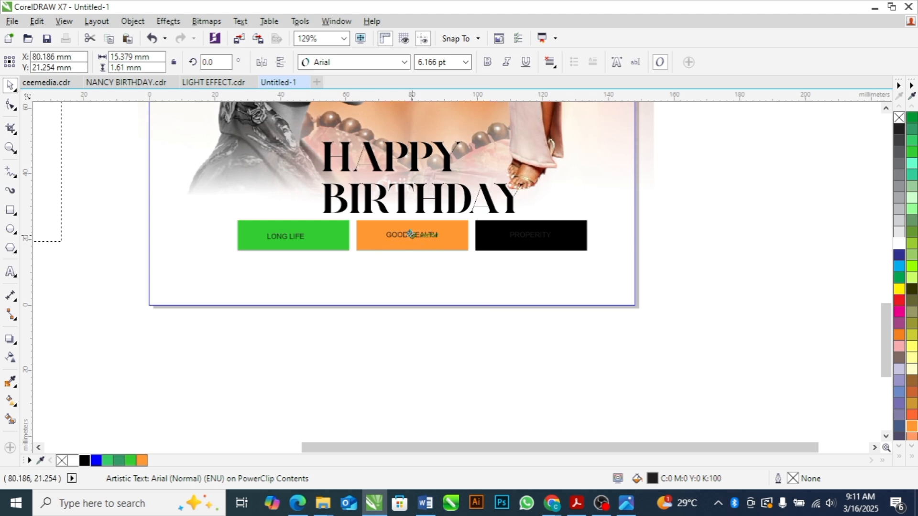
click(466, 63)
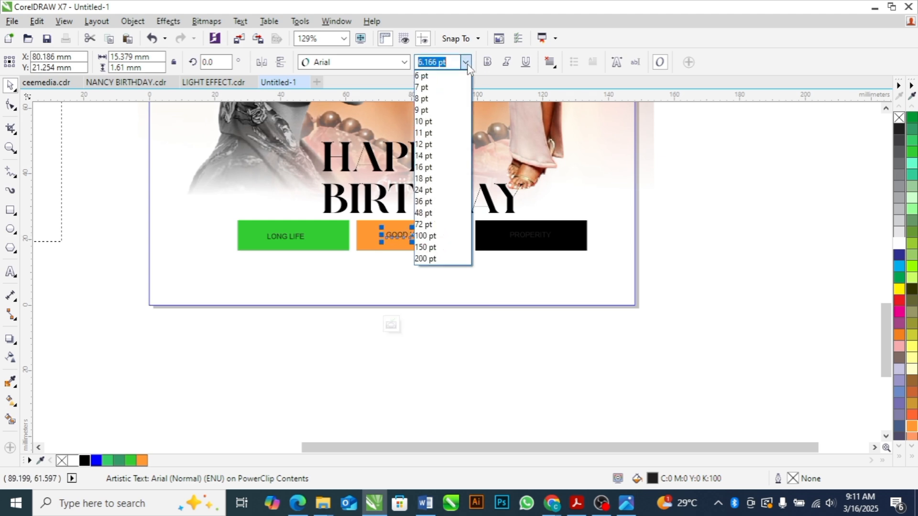
click(428, 113)
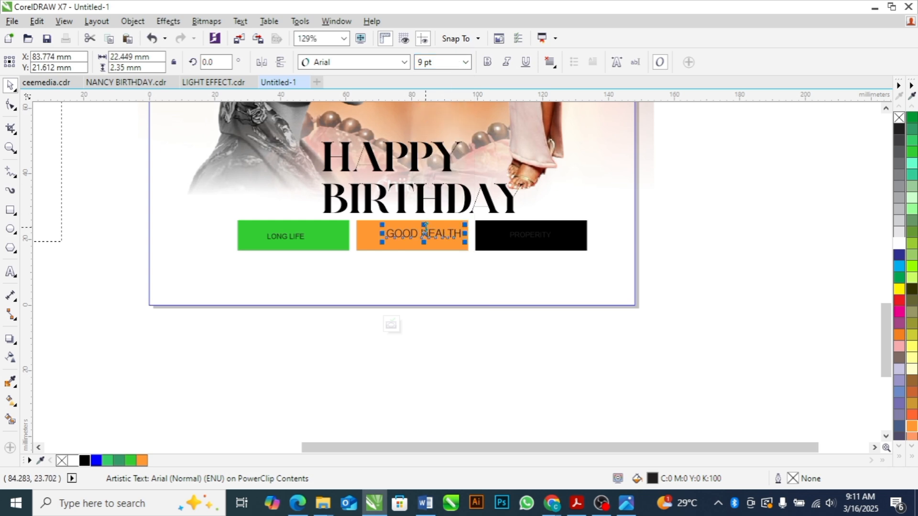
drag(419, 234, 408, 235)
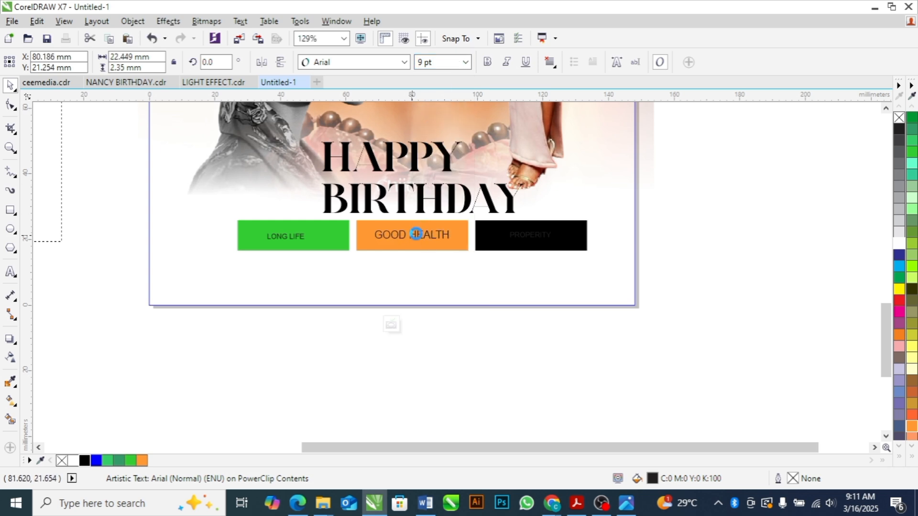
Set the LONG LIFE and PROPERITY texts to 9 pt as well
click(274, 236)
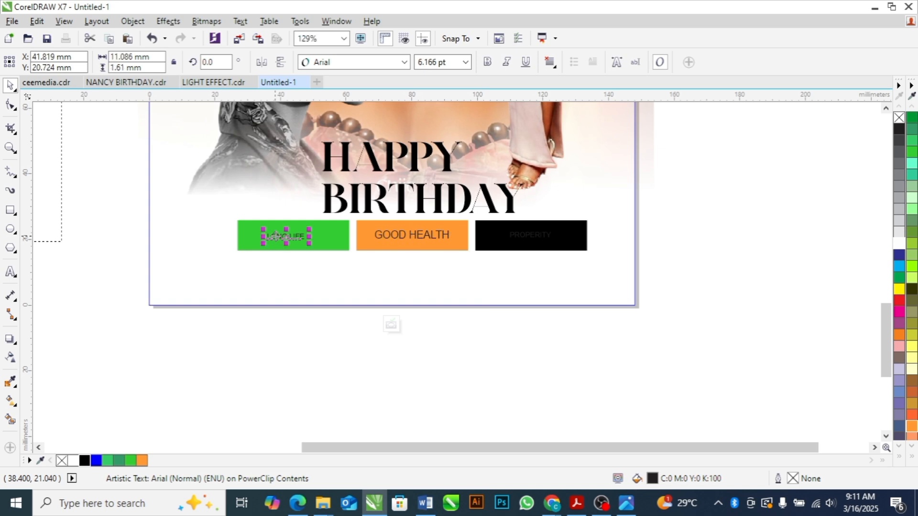
click(466, 62)
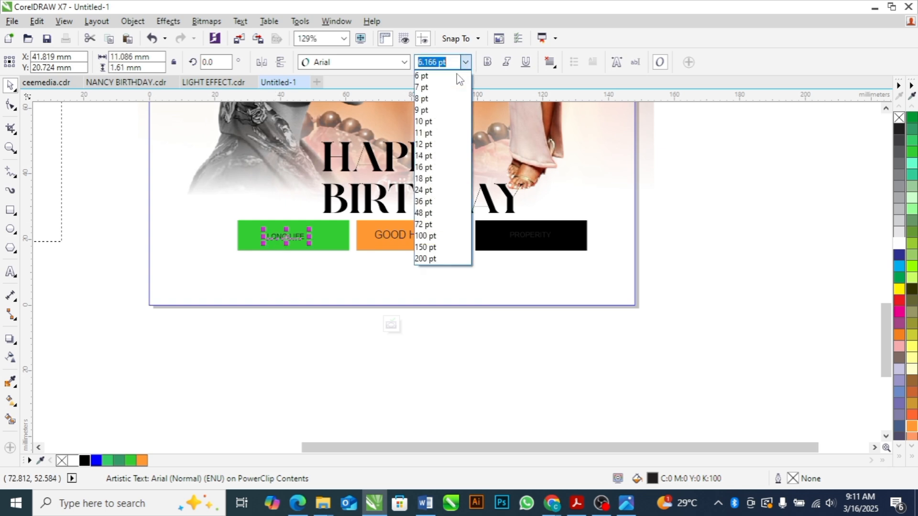
click(432, 108)
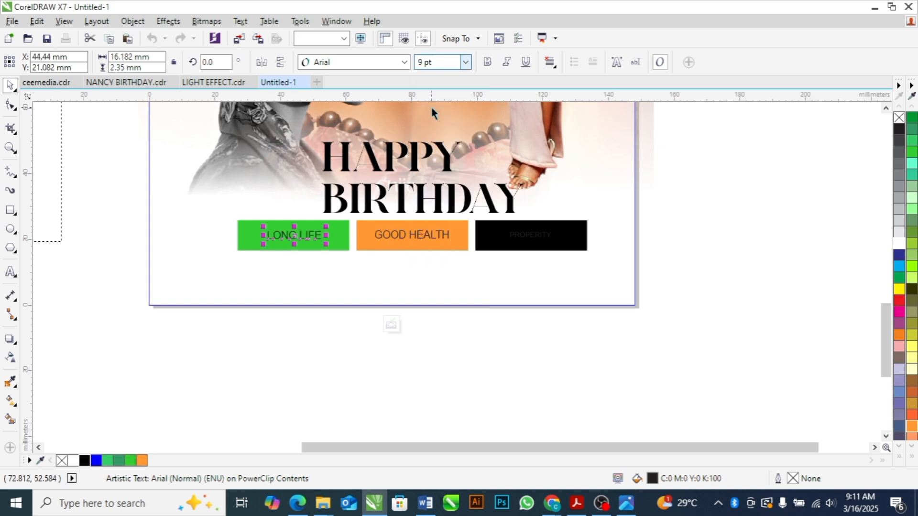
click(520, 237)
click(466, 62)
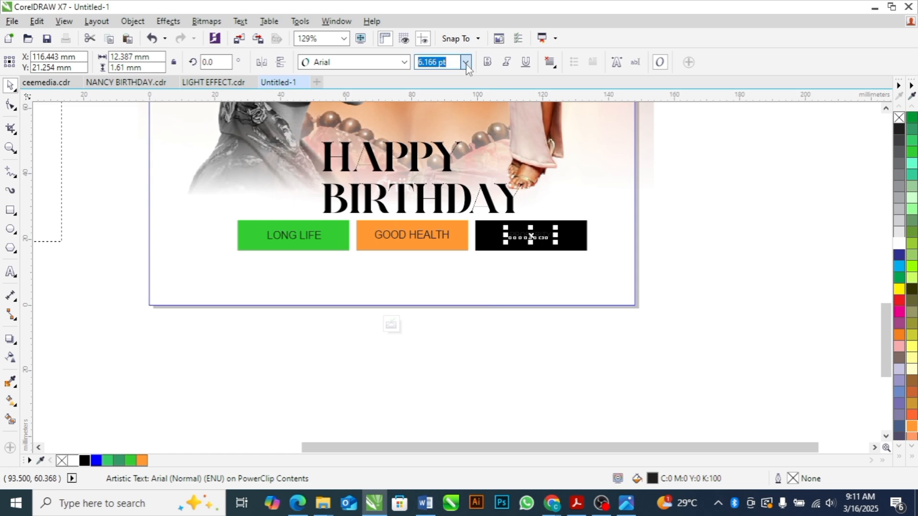
click(431, 113)
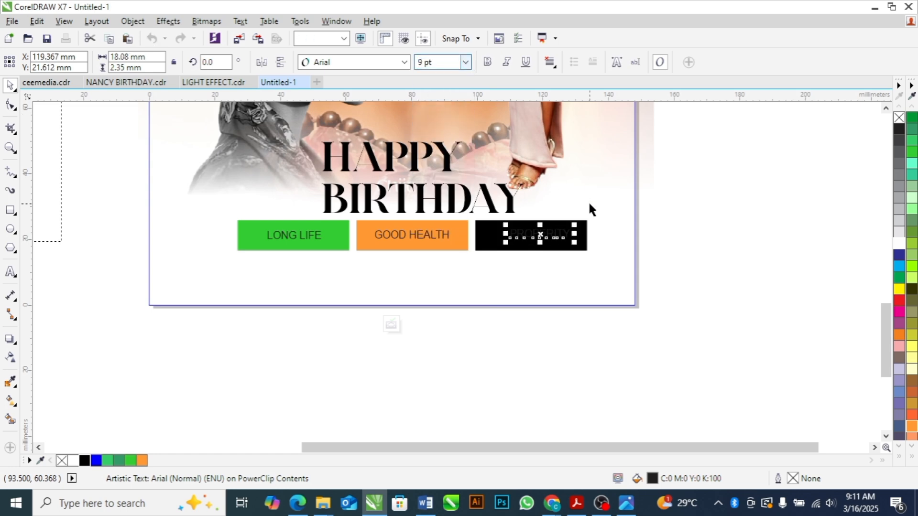
Make the LONG LIFE, GOOD HEALTH and PROPERITY texts white and bold
drag(673, 203, 294, 279)
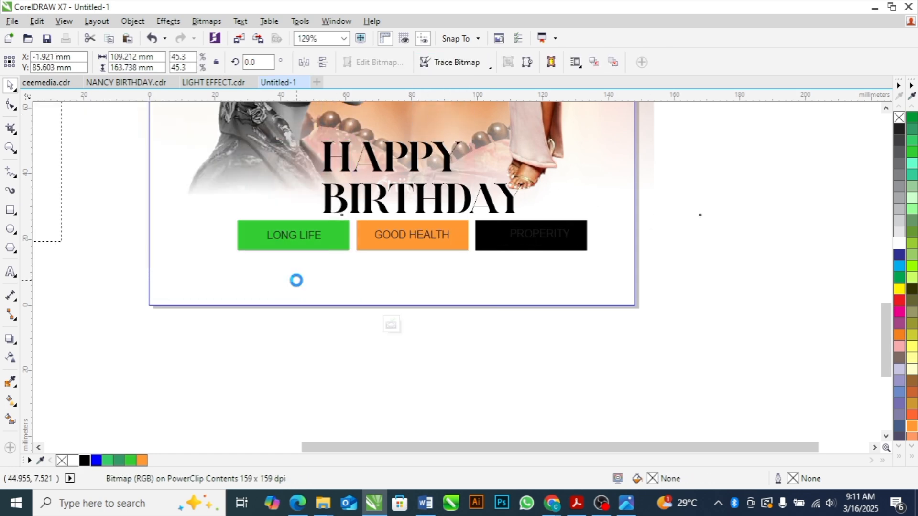
click(293, 239)
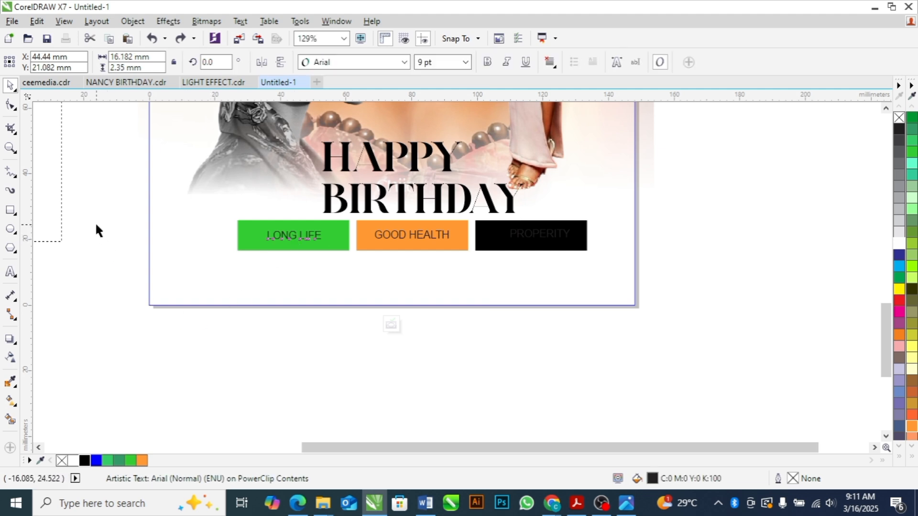
drag(95, 224, 601, 264)
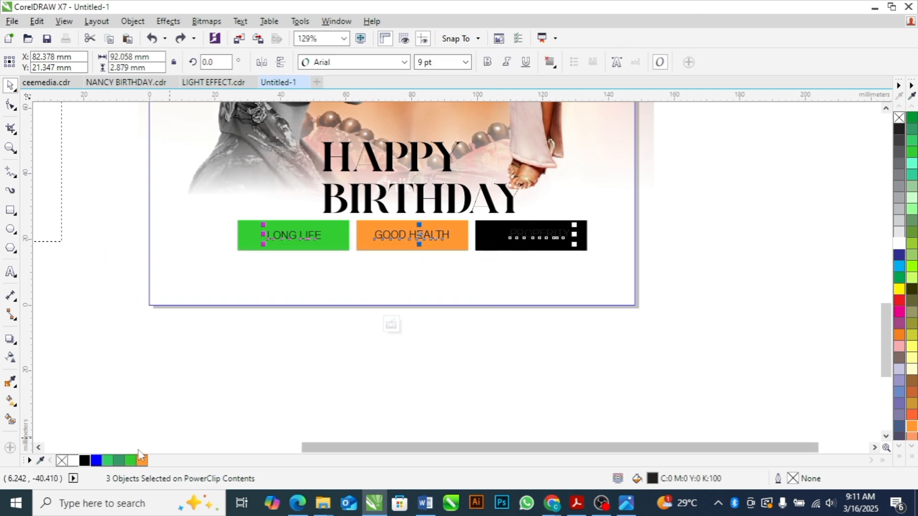
click(74, 461)
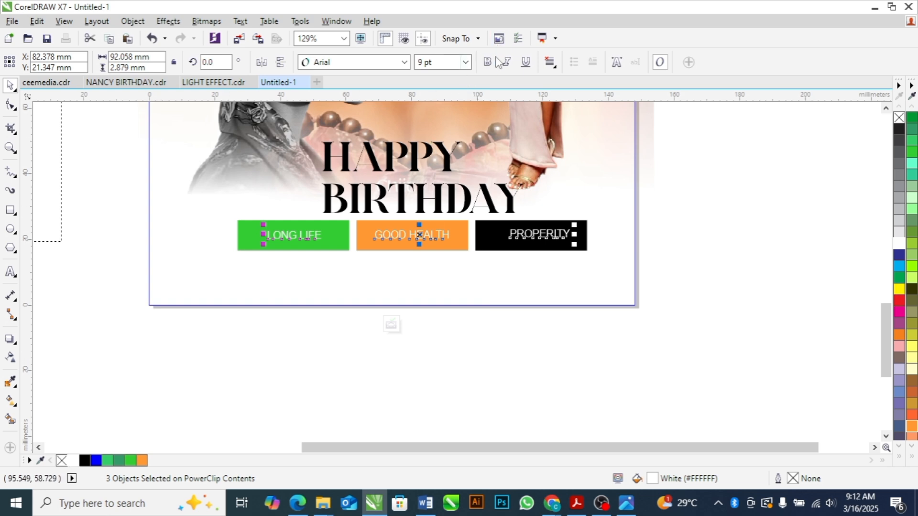
click(754, 216)
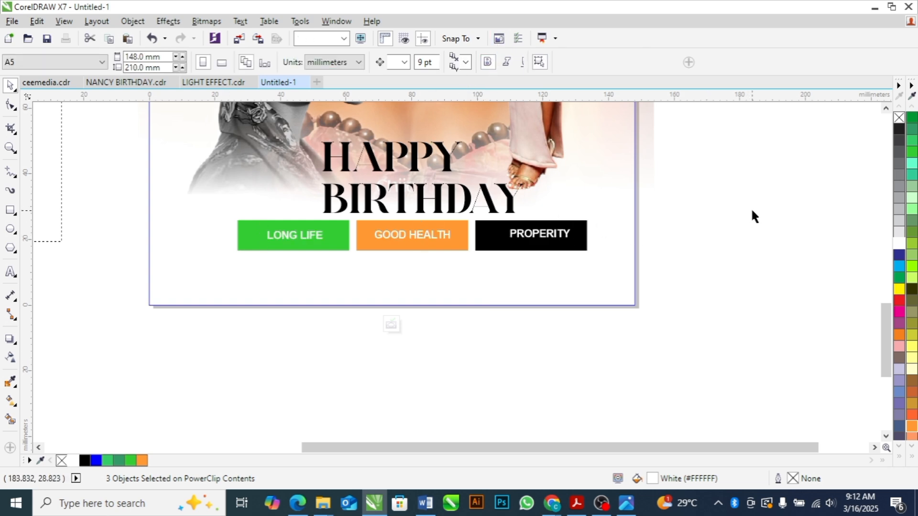
Centre the PROPERITY, GOOD HEALTH and LONG LIFE texts on their respective rectangles
drag(724, 200, 469, 275)
key(c)
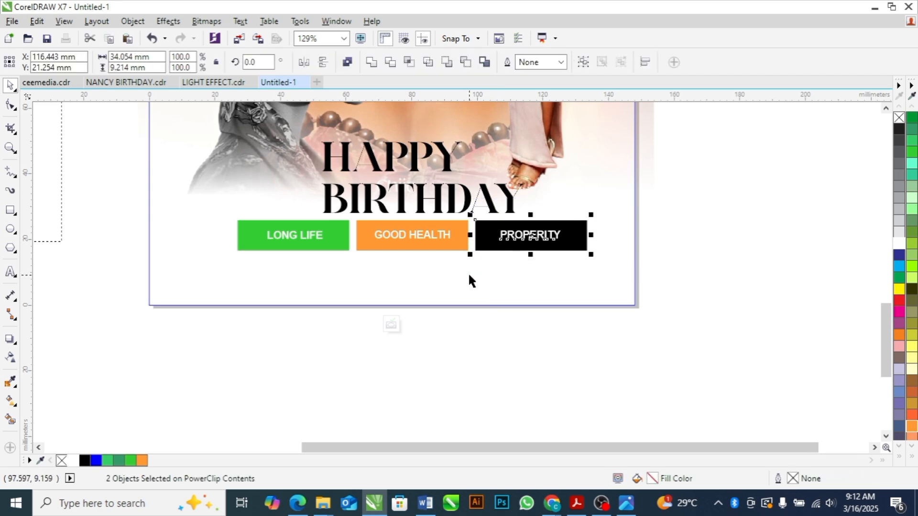
drag(320, 348, 489, 197)
key(c)
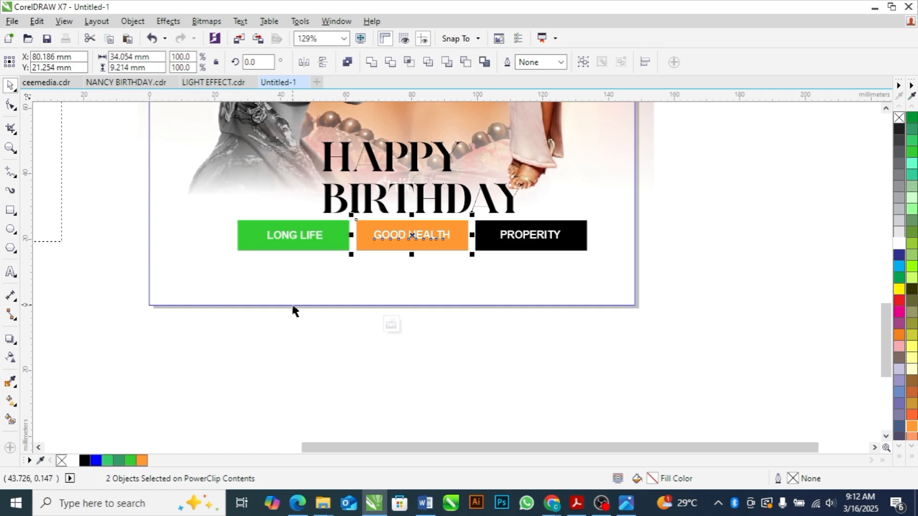
mouse_move(185, 366)
mouse_down()
mouse_move(381, 213)
mouse_move(369, 217)
mouse_up()
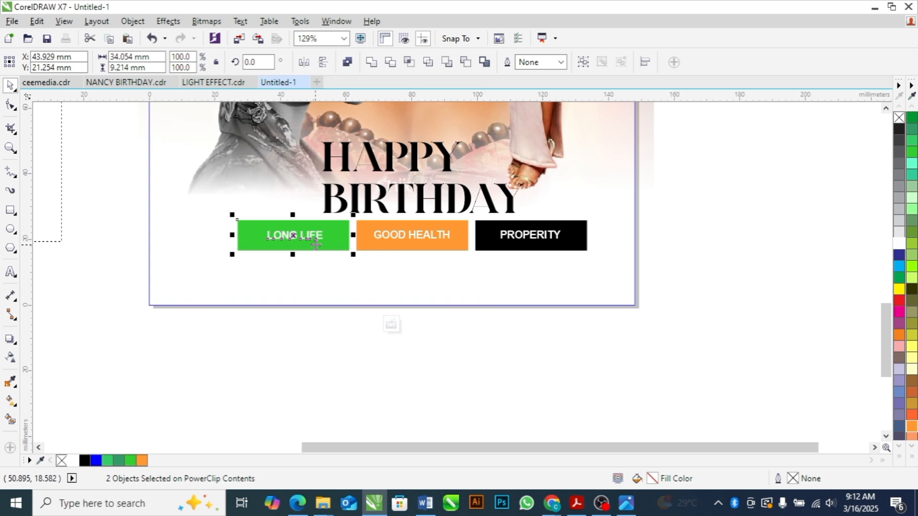
key(c)
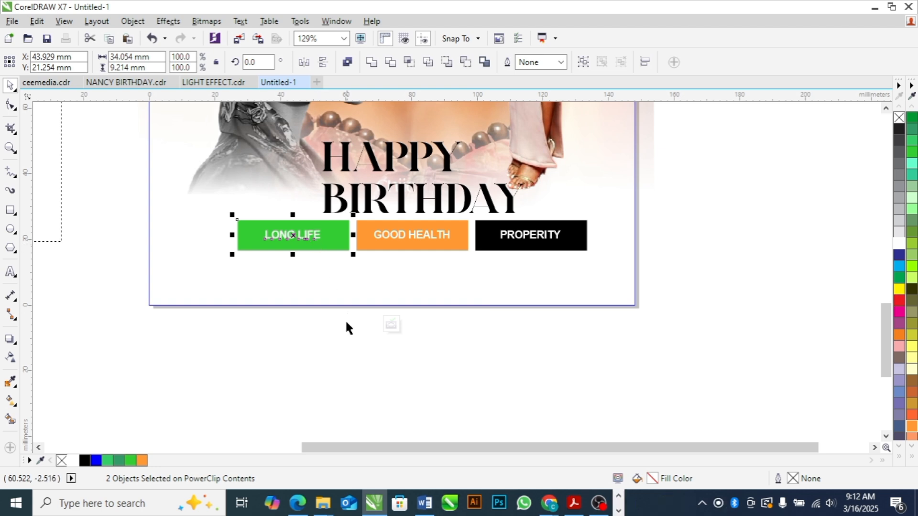
click(328, 365)
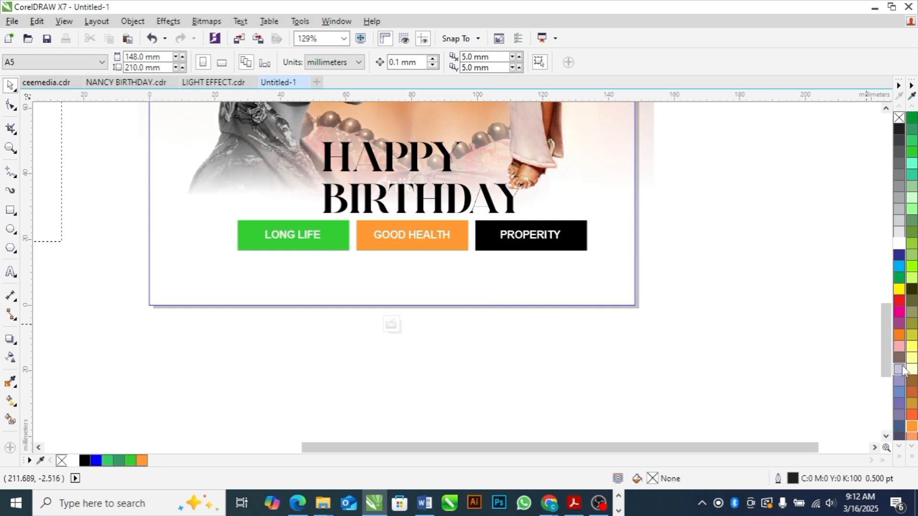
Copy LEKKI, LAGOS from the paragraph text beside the page and paste it as separate text beneath the coloured rectangles
drag(883, 364, 884, 342)
key(F4)
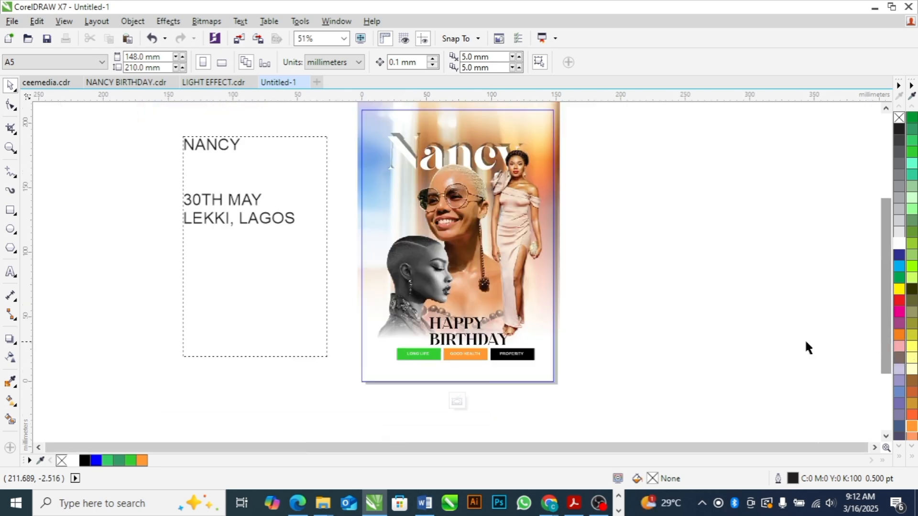
double_click(210, 219)
drag(186, 218, 300, 216)
key(ctrl+c)
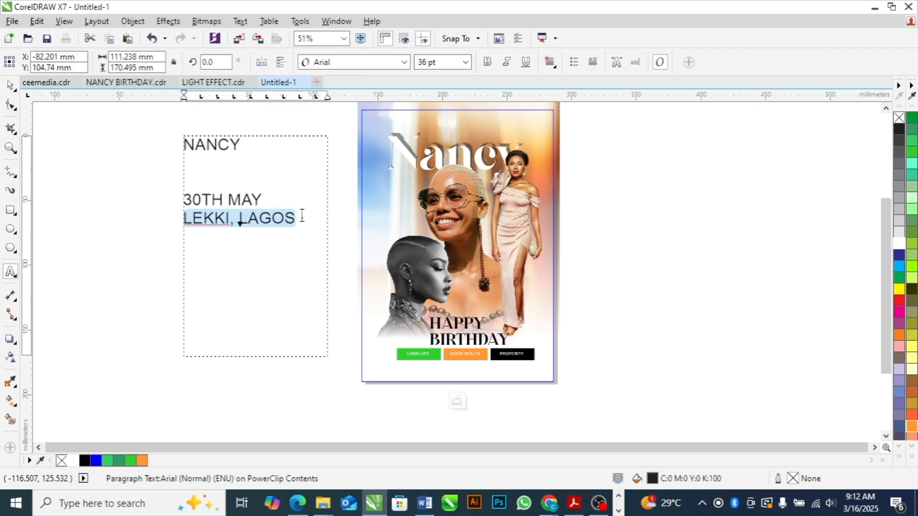
click(422, 374)
key(ctrl+v)
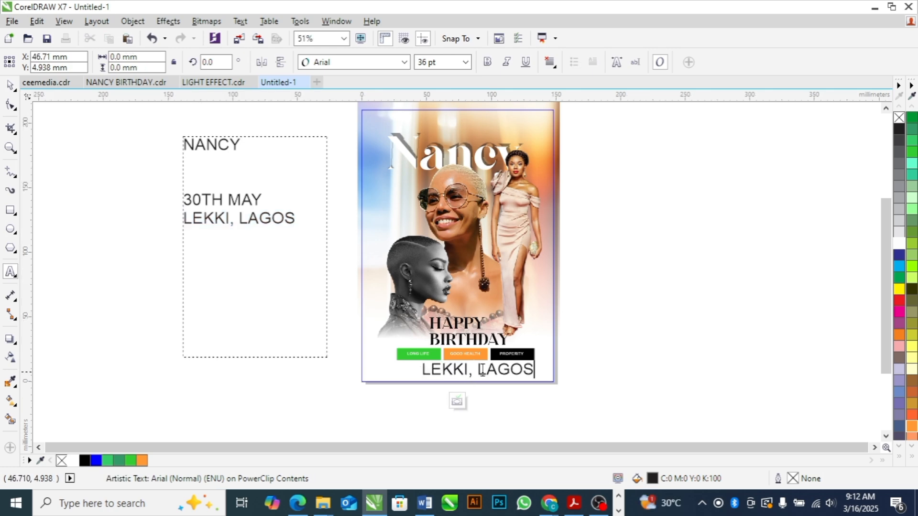
Set the LEKKI, LAGOS text to Futura Md BT at 14 pt
key(ctrl+a)
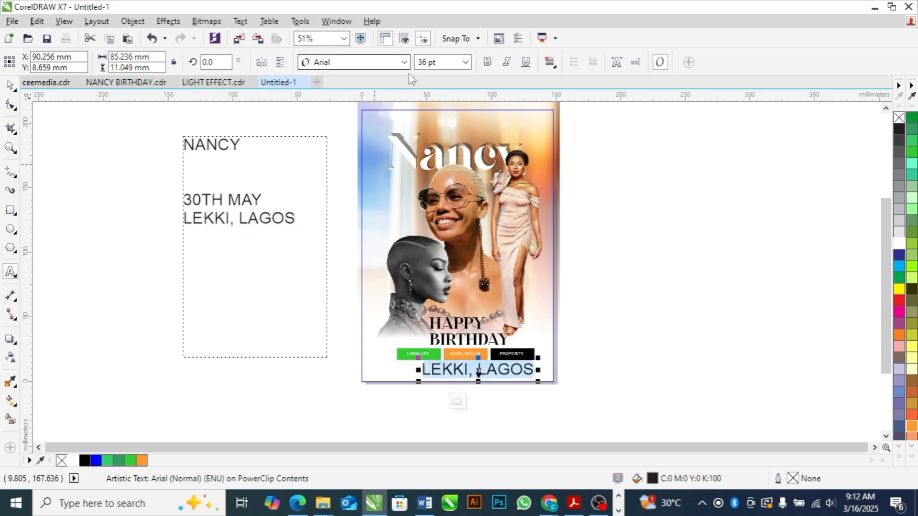
click(405, 63)
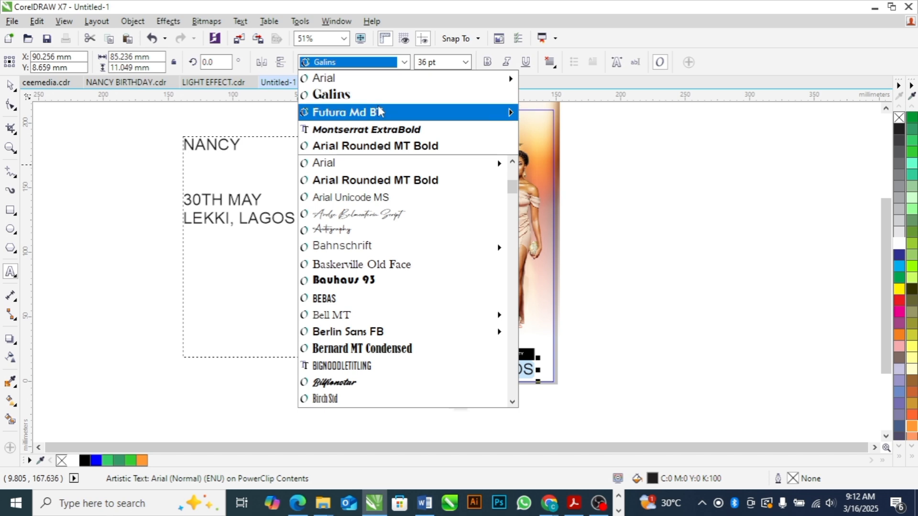
click(380, 111)
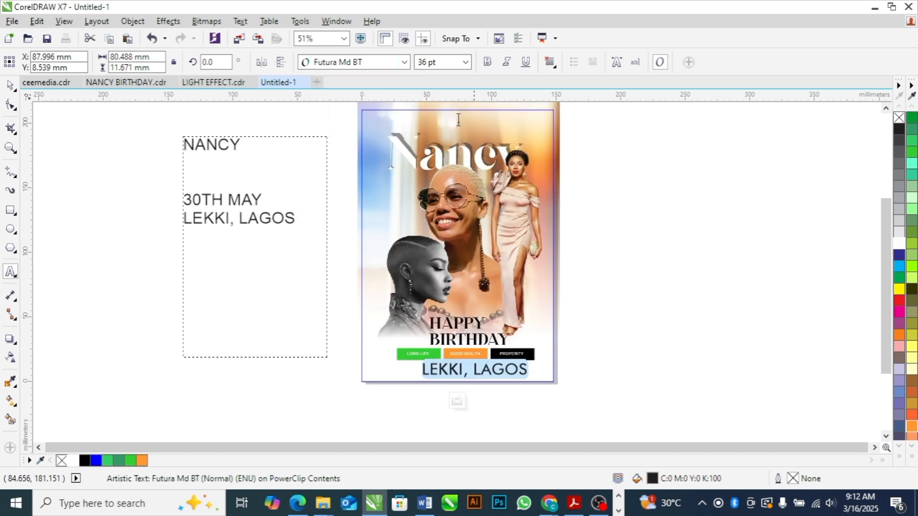
click(465, 62)
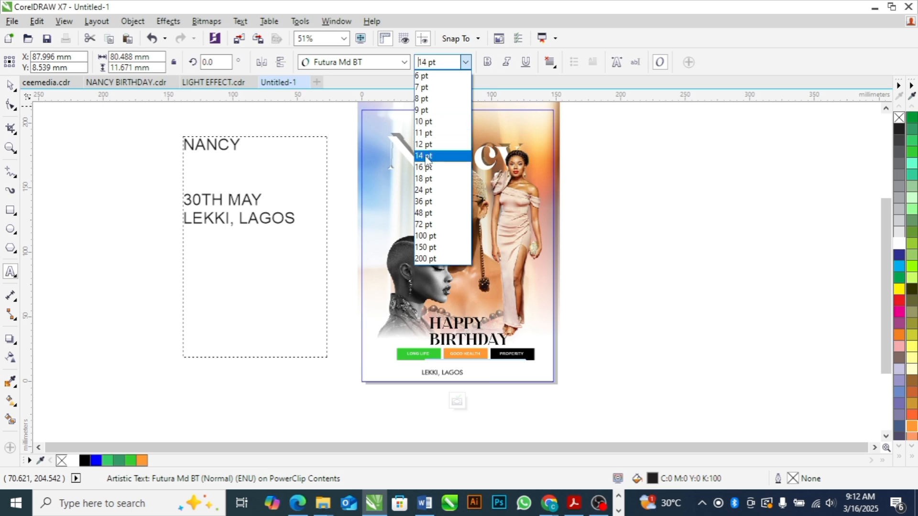
click(426, 157)
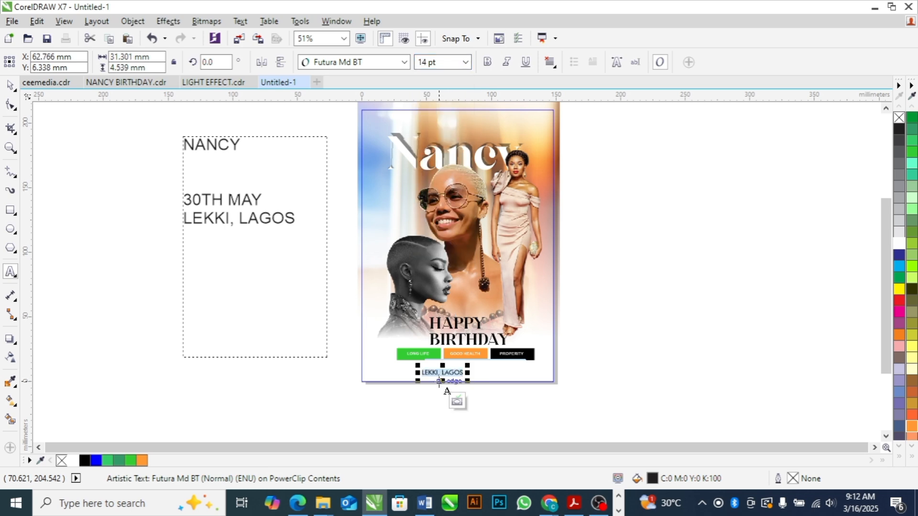
Move LEKKI, LAGOS up directly under the rectangles and fill it with black
drag(441, 374, 460, 370)
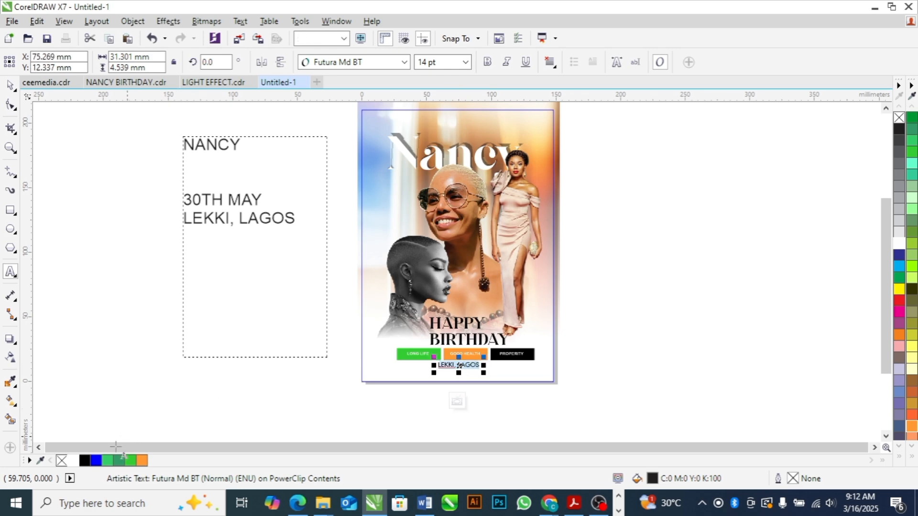
click(85, 459)
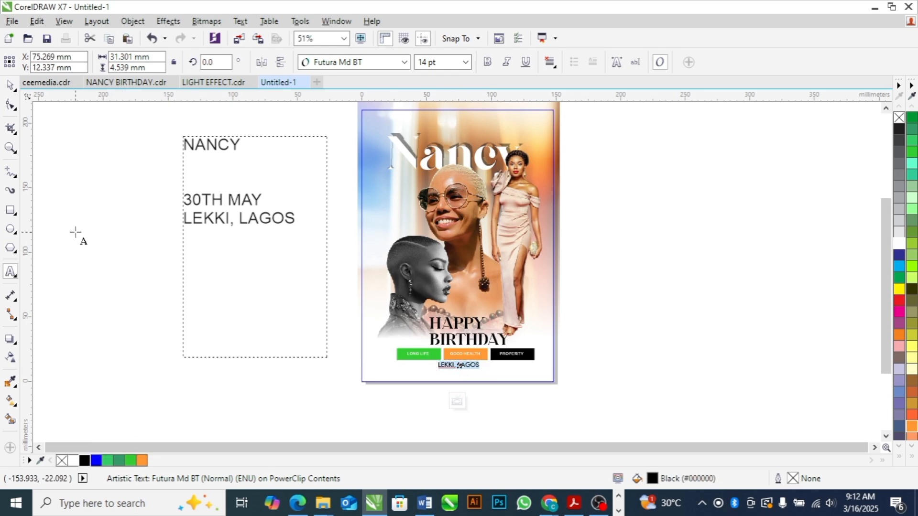
click(9, 85)
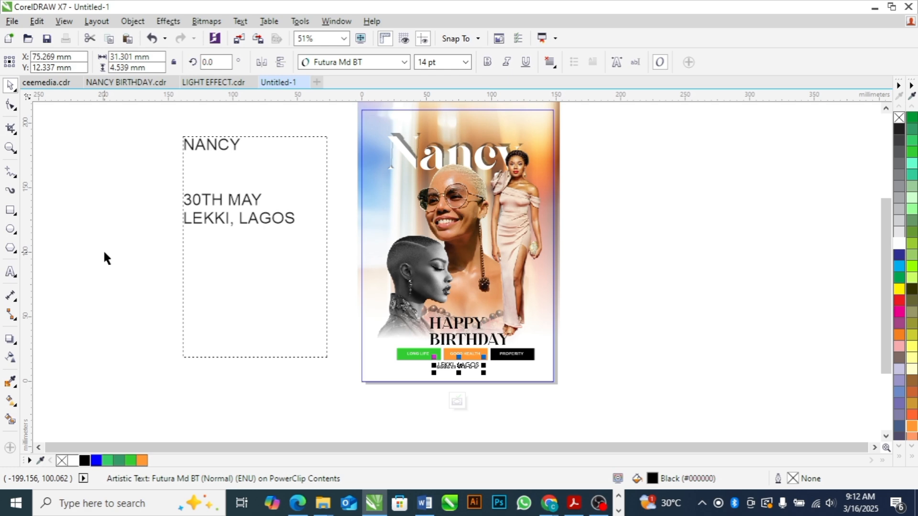
click(121, 315)
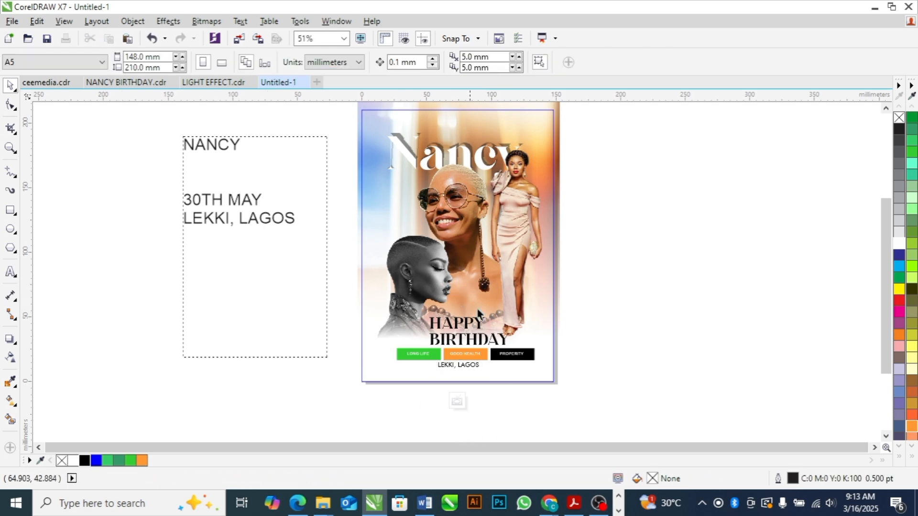
Check the reference image NANCY BIRTHDAY.jpg and shift LEKKI, LAGOS so it sits centred beneath the orange rectangle
key(alt+Tab)
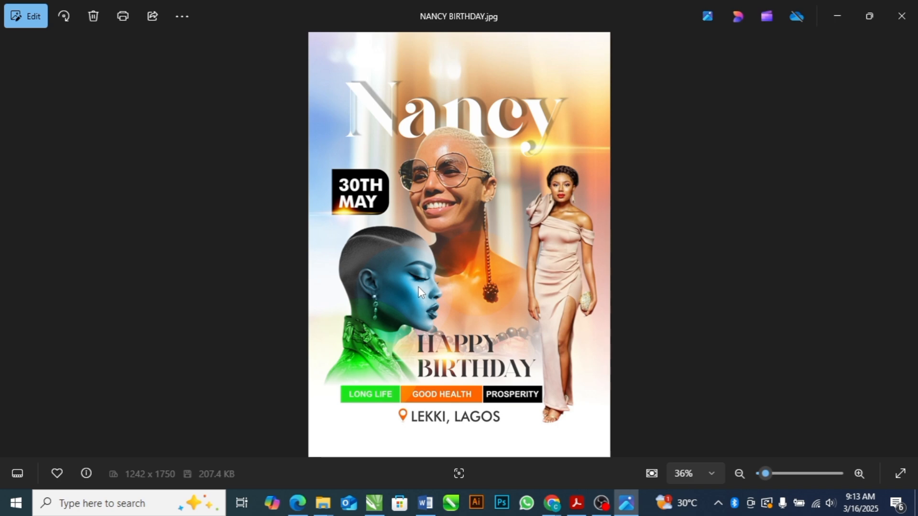
key(alt+Tab)
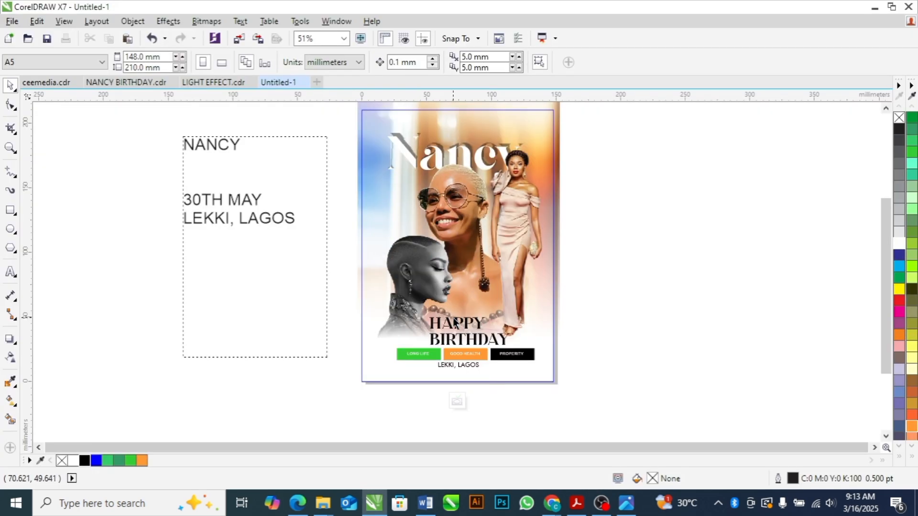
key(z)
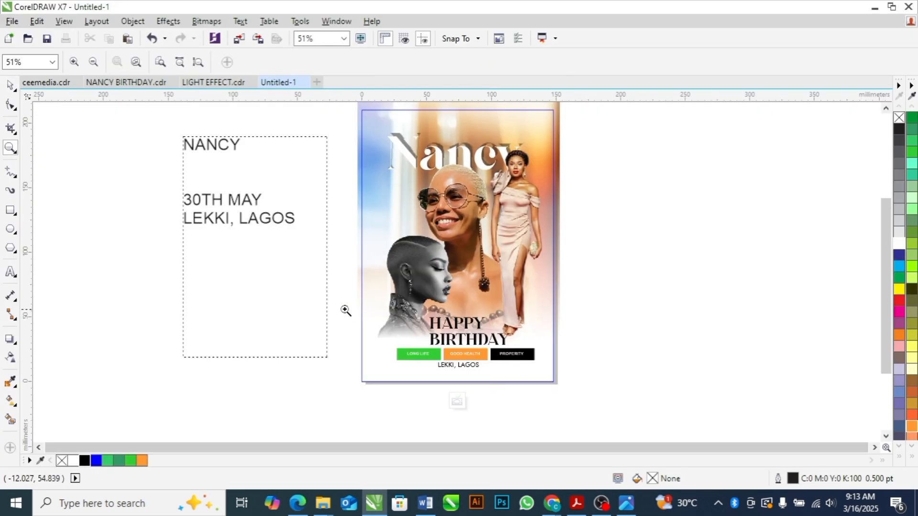
drag(344, 311, 599, 398)
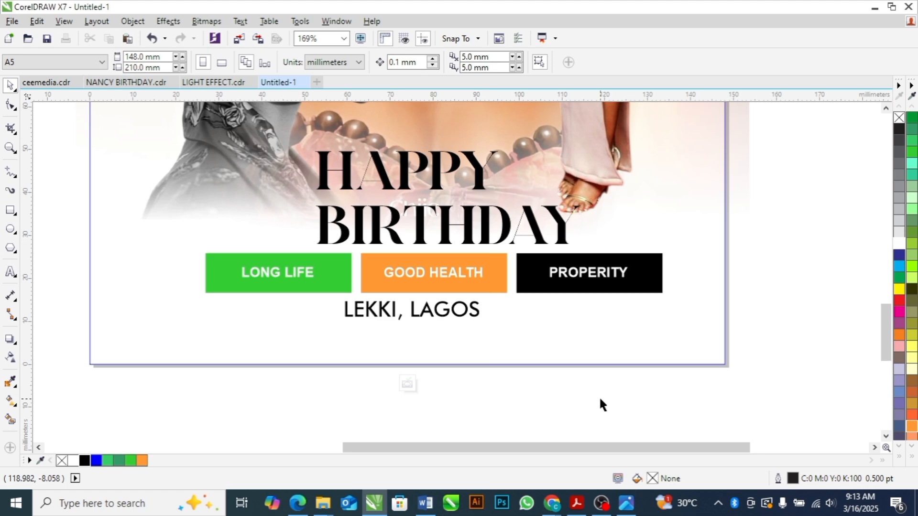
click(430, 313)
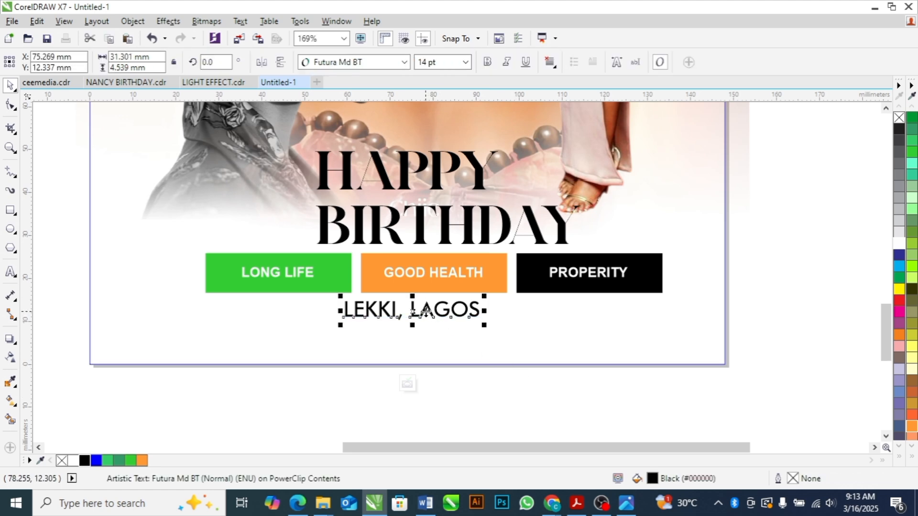
drag(426, 312, 446, 314)
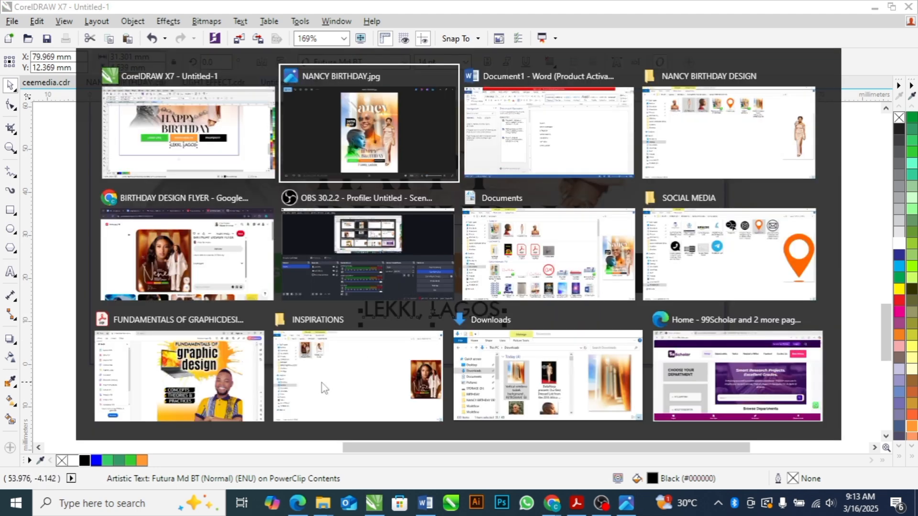
Bring the location icon image from the NANCY BIRTHDAY DESIGN folder into the flyer
key(alt+Tab)
key(alt+Tab)
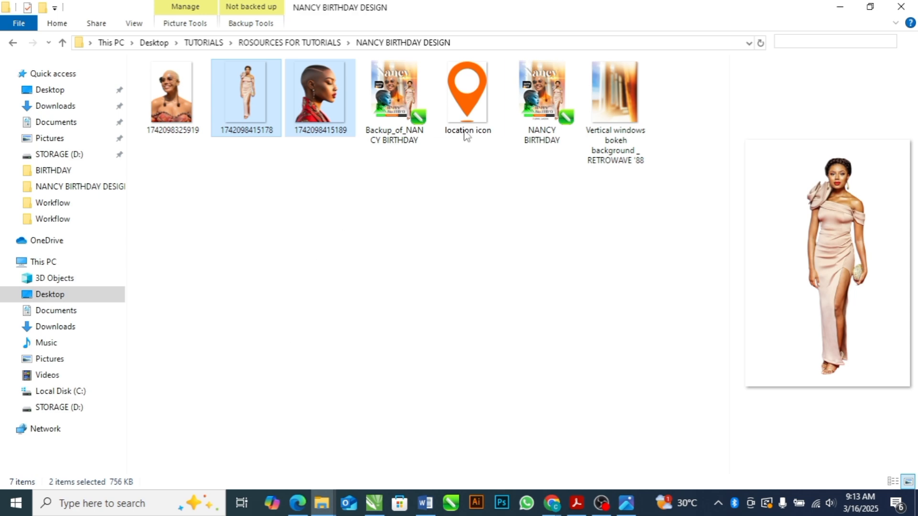
click(477, 115)
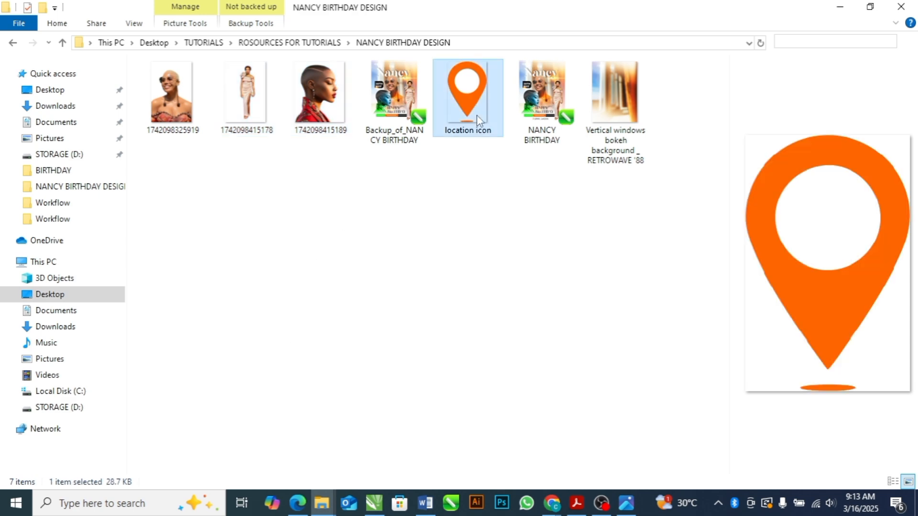
key(alt+Tab)
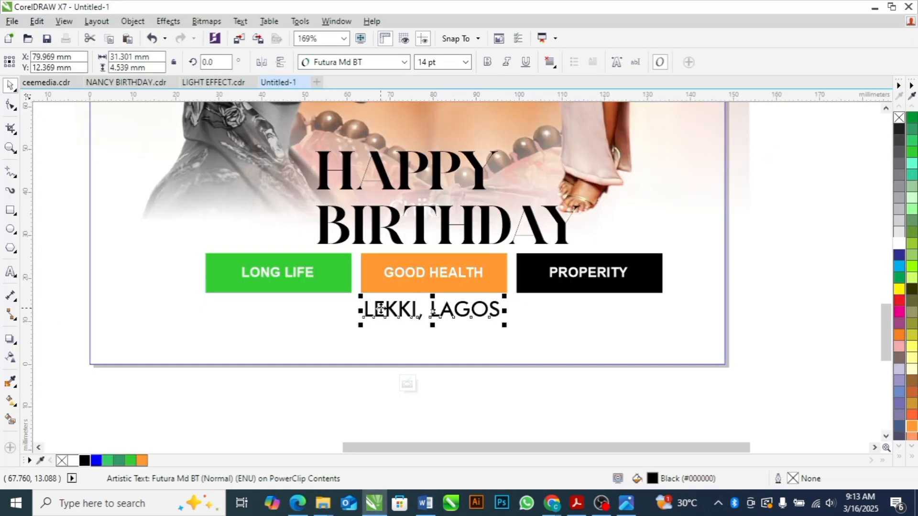
click(385, 319)
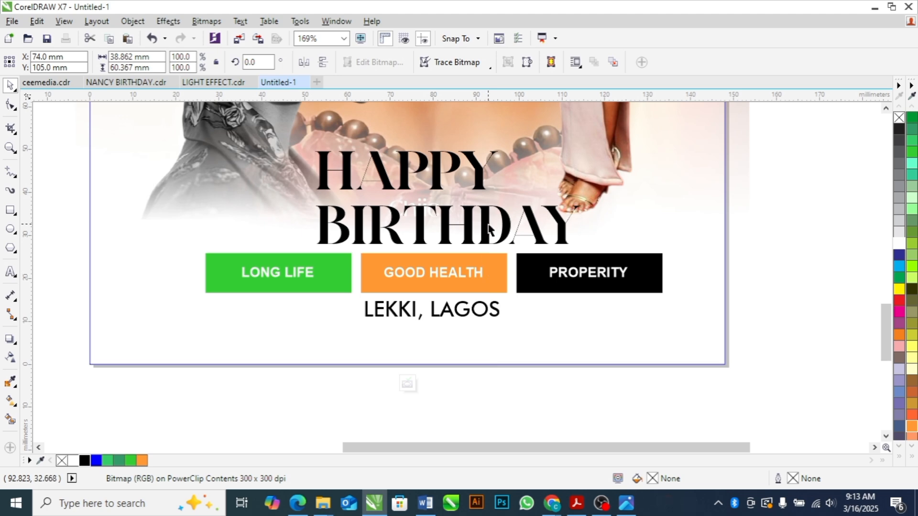
Scale the location icon down to about 4.5 × 6.9 mm and place it just before the LEKKI, LAGOS text
drag(884, 328, 870, 266)
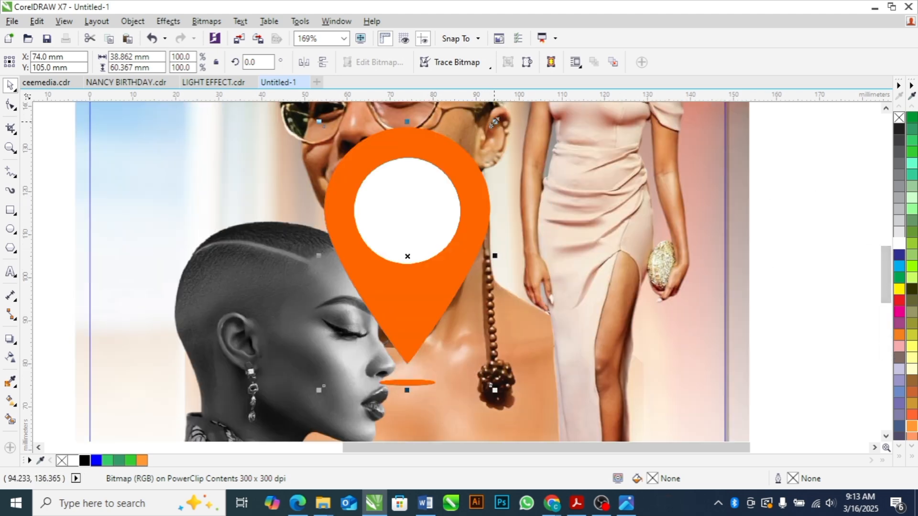
drag(494, 123, 406, 266)
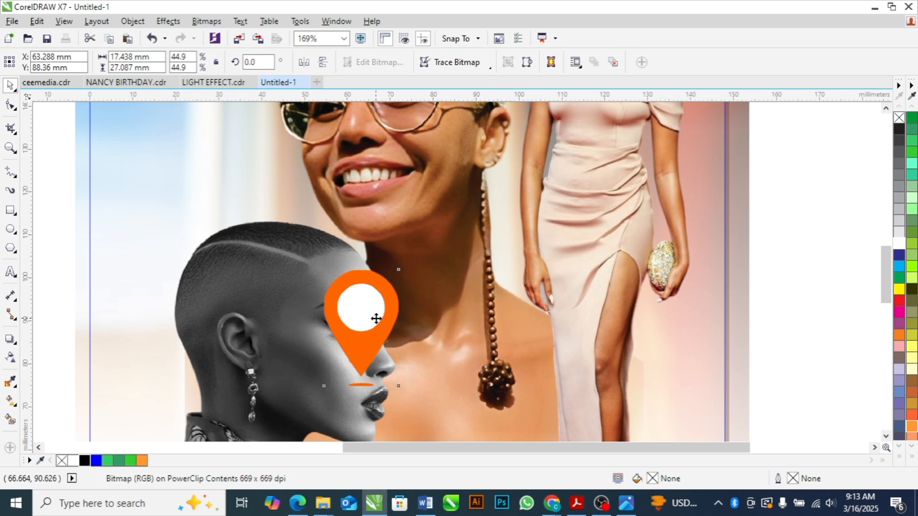
drag(375, 318, 366, 397)
drag(887, 258, 886, 314)
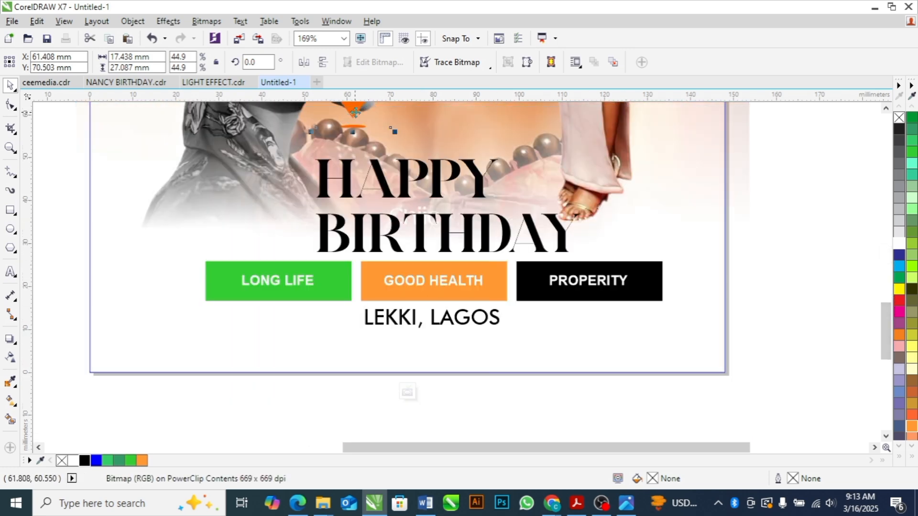
drag(355, 112, 331, 338)
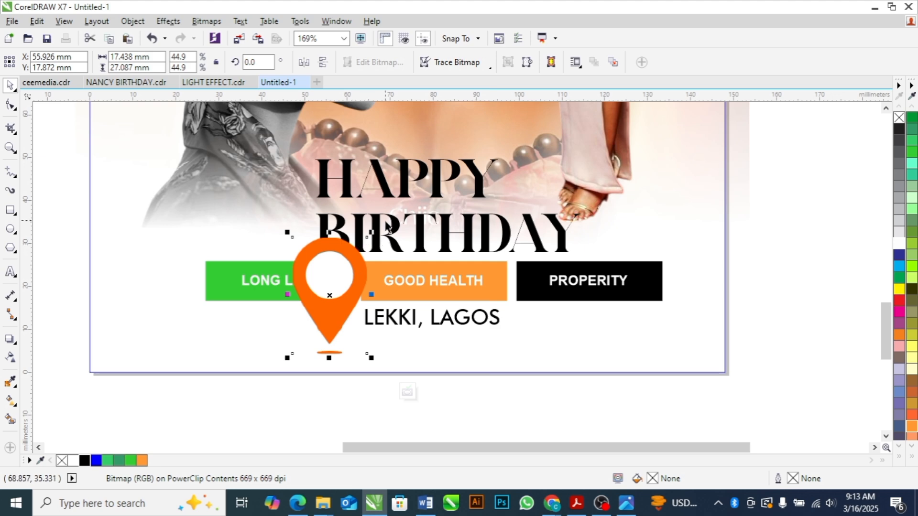
drag(369, 234, 343, 326)
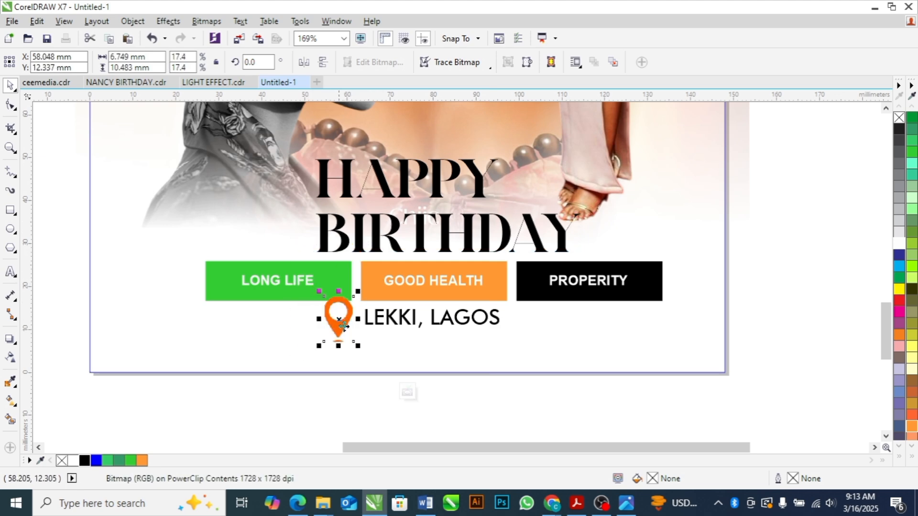
drag(360, 296, 348, 306)
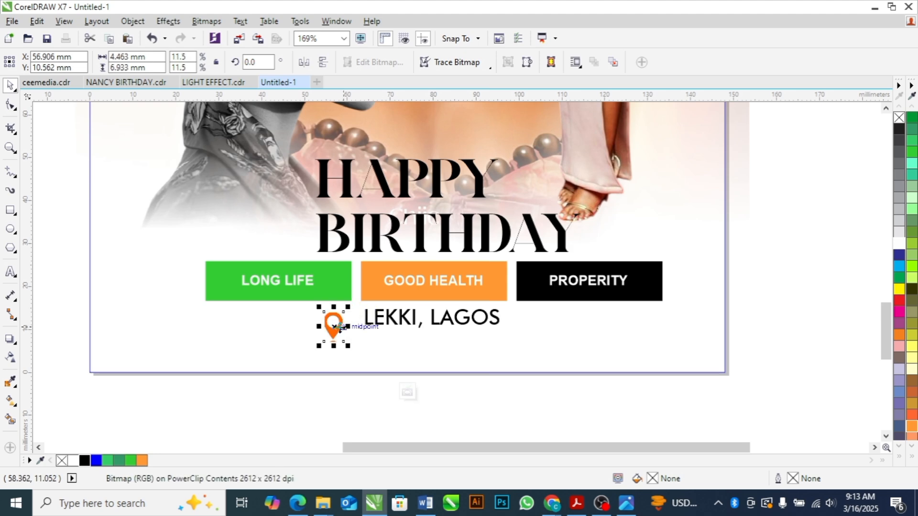
Shift the LEKKI, LAGOS text slightly down so it lines up with the location icon beneath the coloured boxes
click(467, 328)
drag(432, 318, 429, 330)
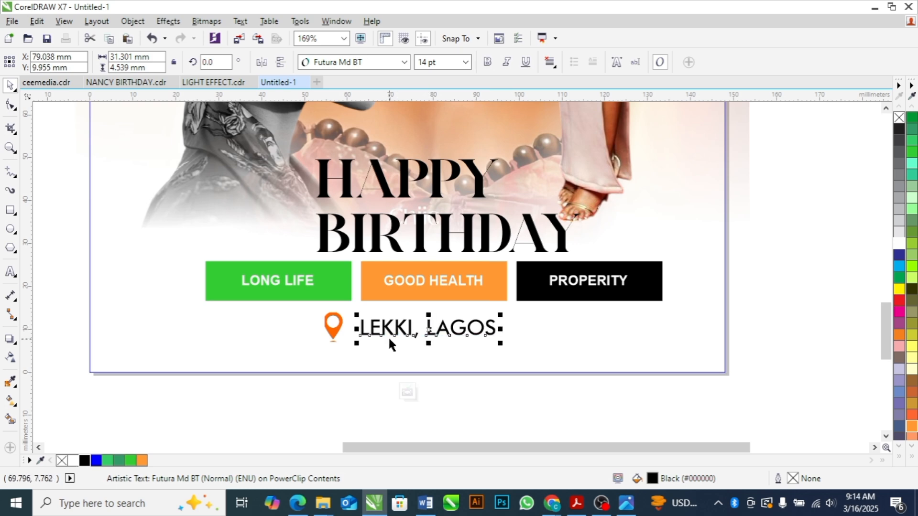
click(525, 391)
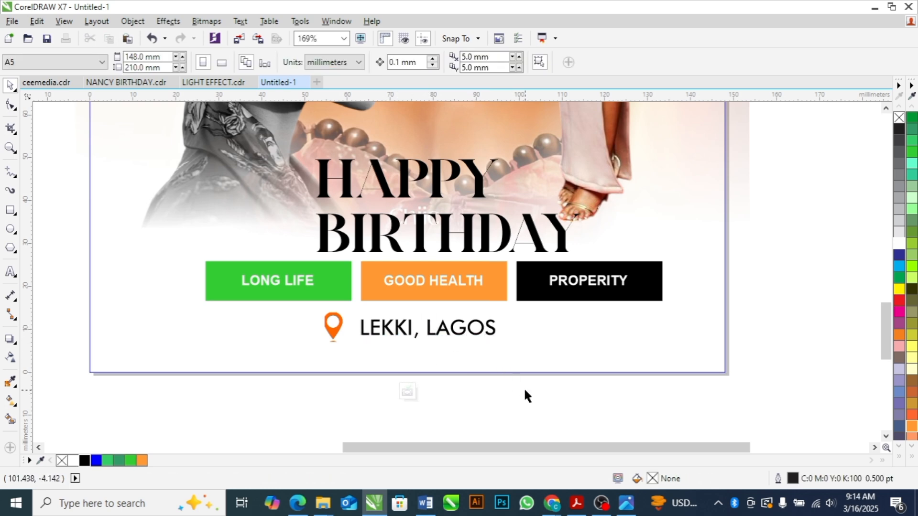
click(446, 223)
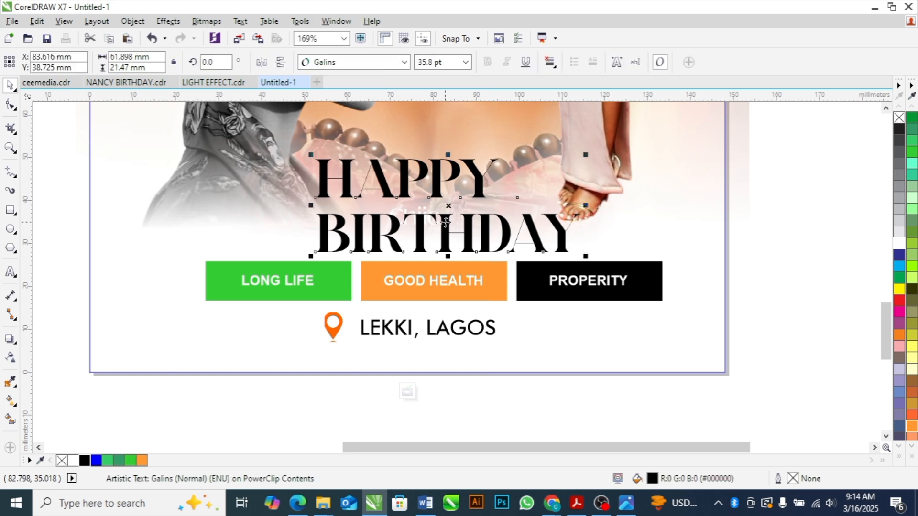
click(512, 414)
Copy 30TH MAY from the paragraph text beside the page and paste it as a separate text object
scroll(698, 358, down, 3)
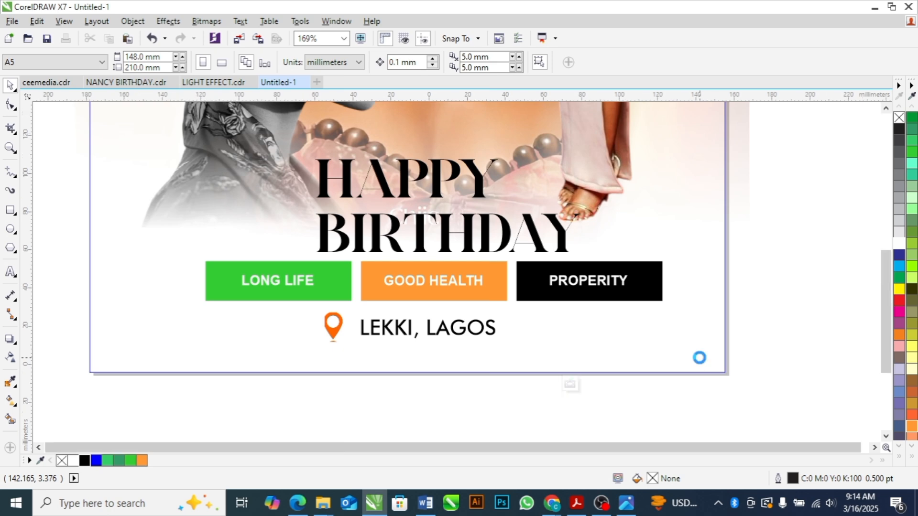
scroll(883, 309, up, 4)
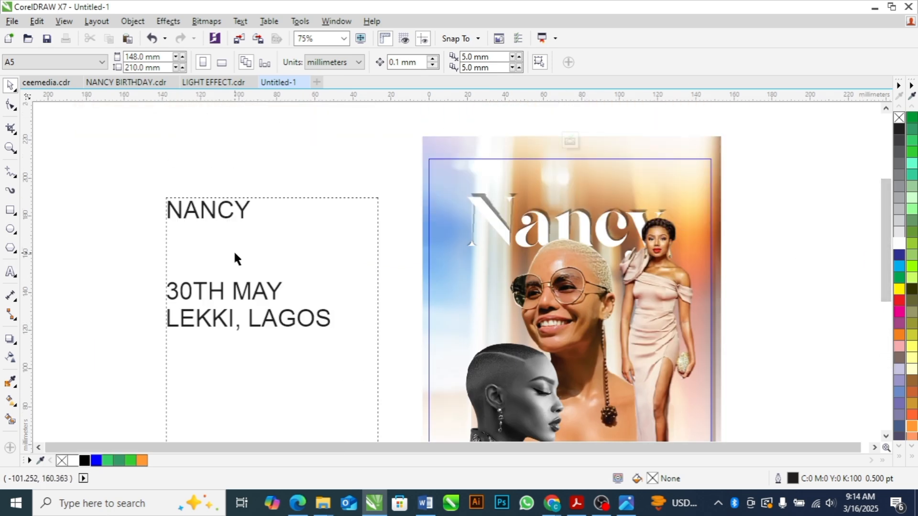
double_click(202, 297)
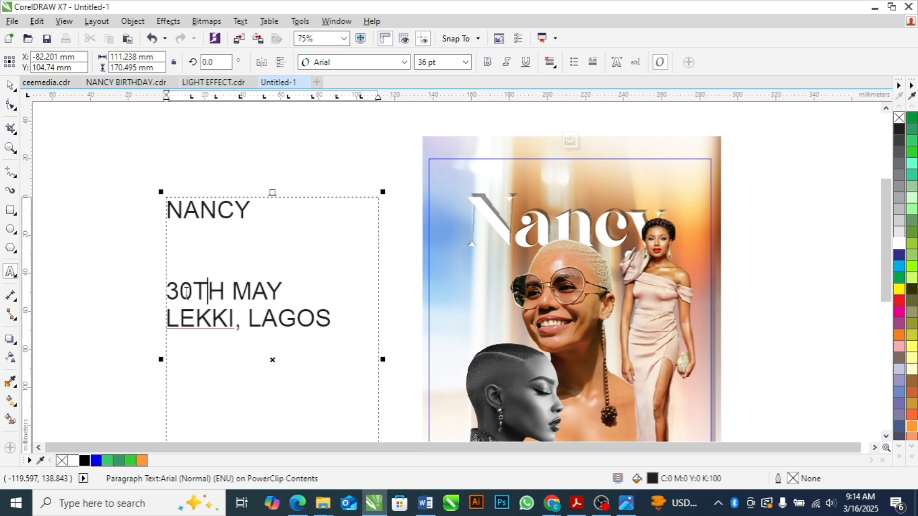
drag(166, 292, 282, 292)
key(ctrl+c)
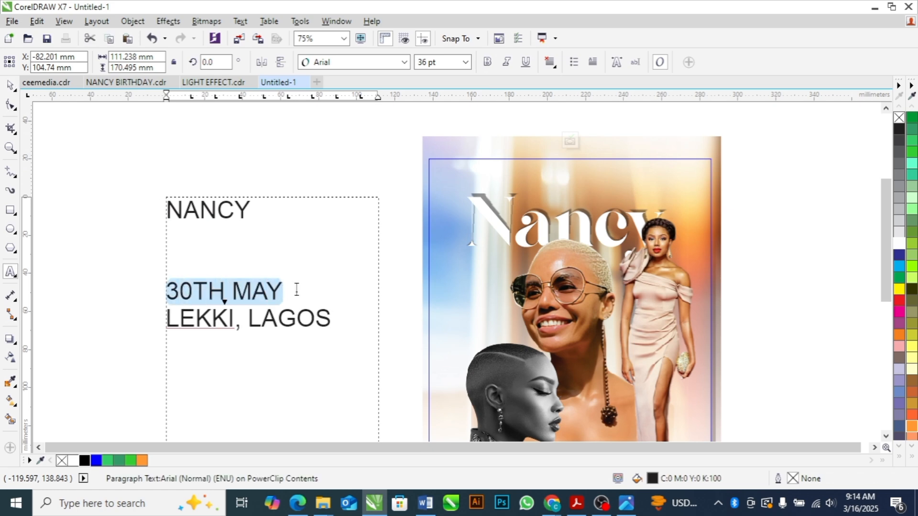
click(405, 250)
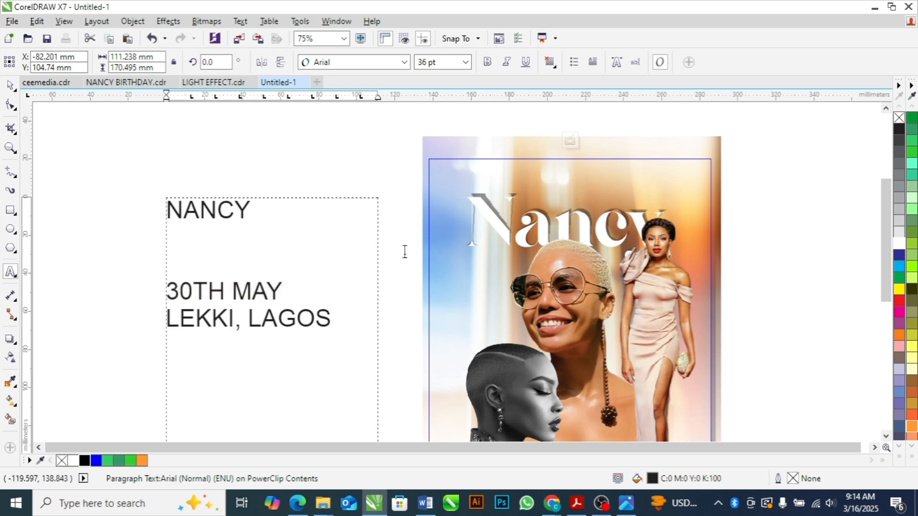
key(ctrl+v)
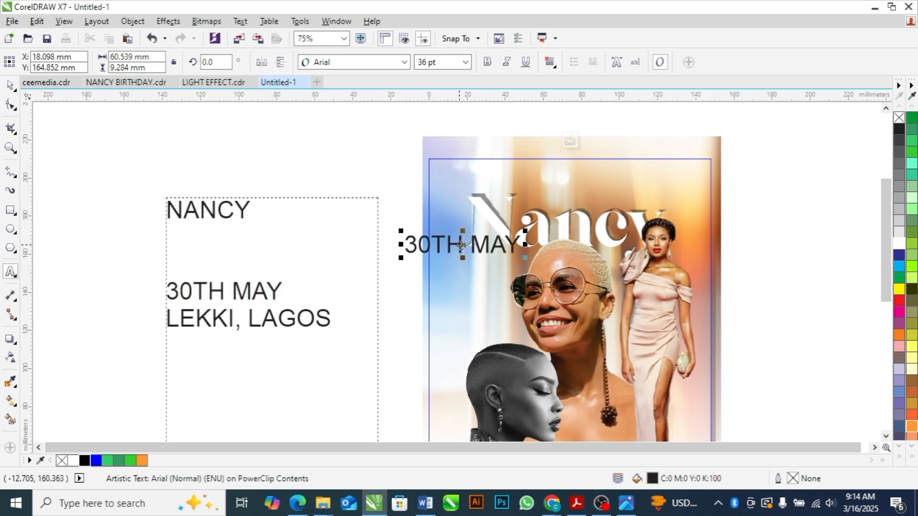
Break 30TH MAY into two lines, shrink it to about 20 pt and place it beside the sunglasses portrait
click(462, 242)
key(Return)
key(Delete)
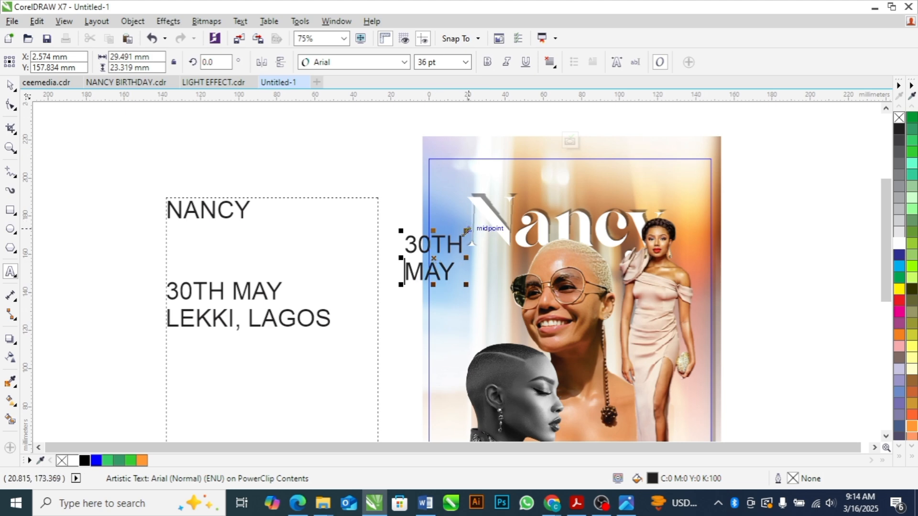
drag(465, 230, 447, 248)
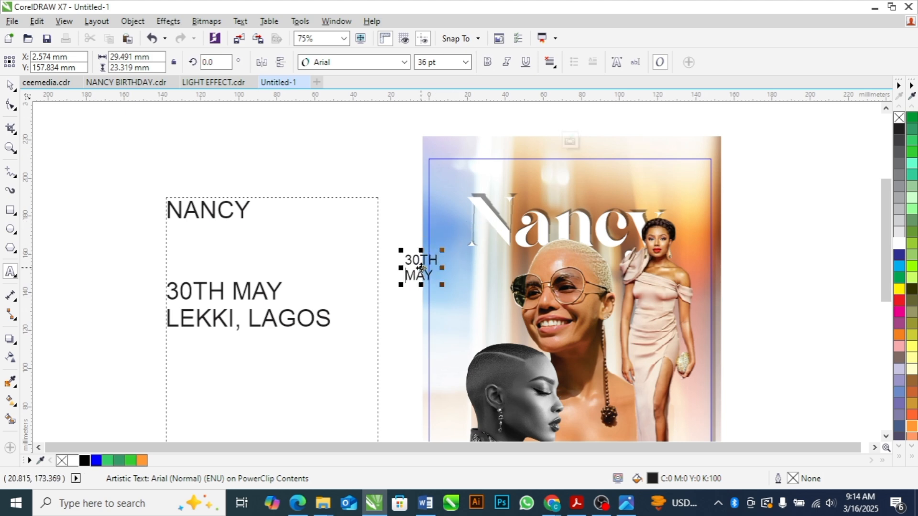
drag(456, 286, 471, 302)
Try the Futura Md BT and Galins fonts on the 30TH MAY text
key(ctrl+a)
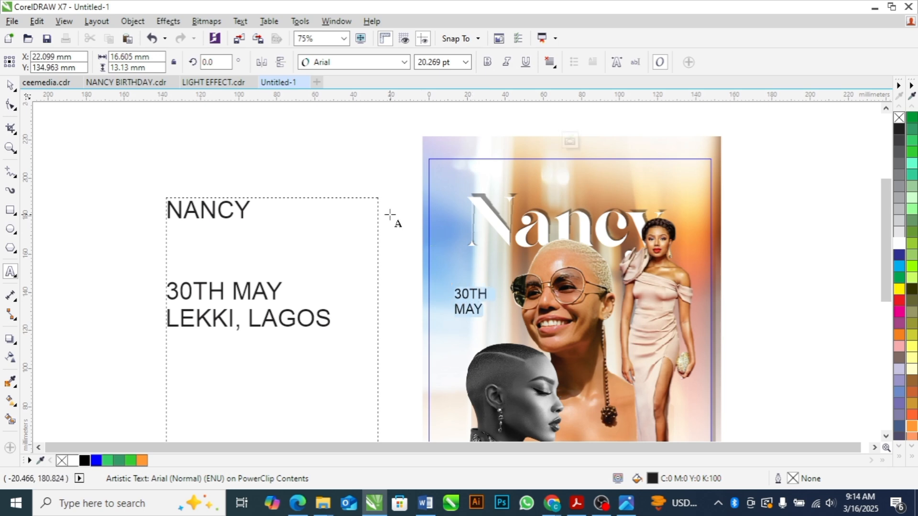
click(403, 62)
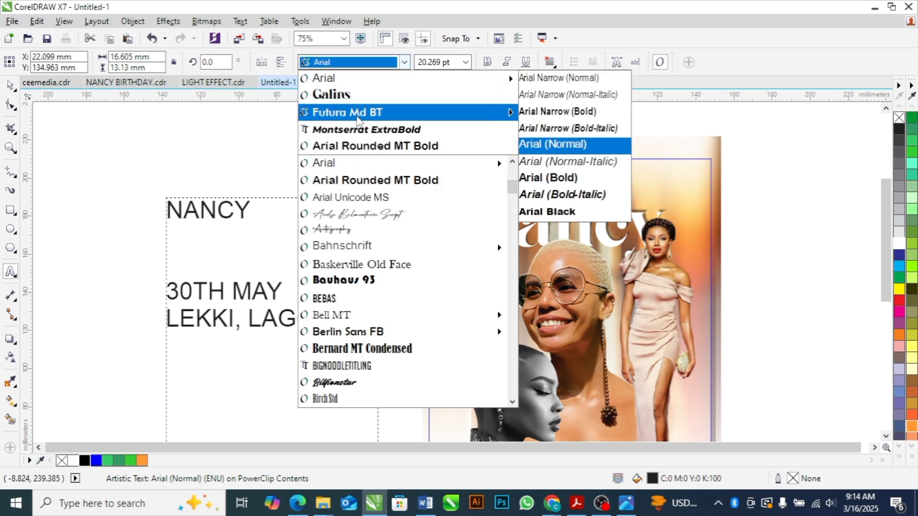
mouse_move(353, 115)
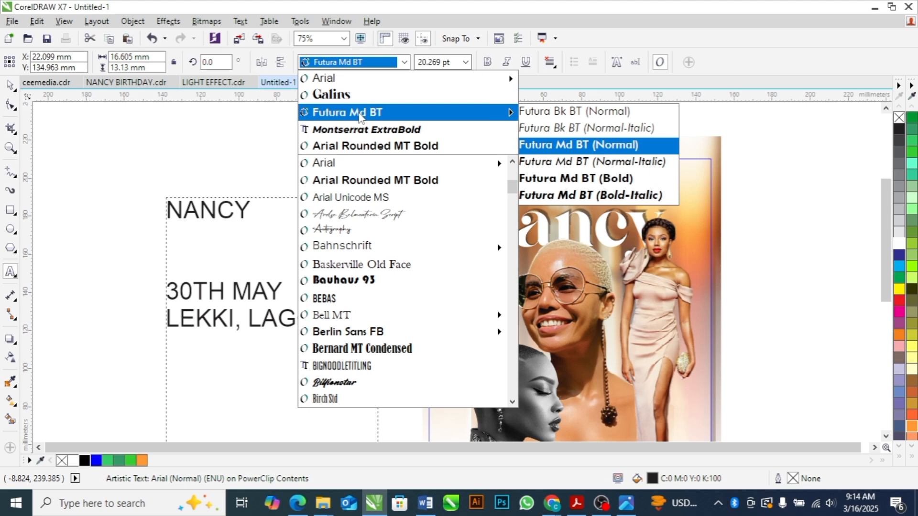
click(358, 117)
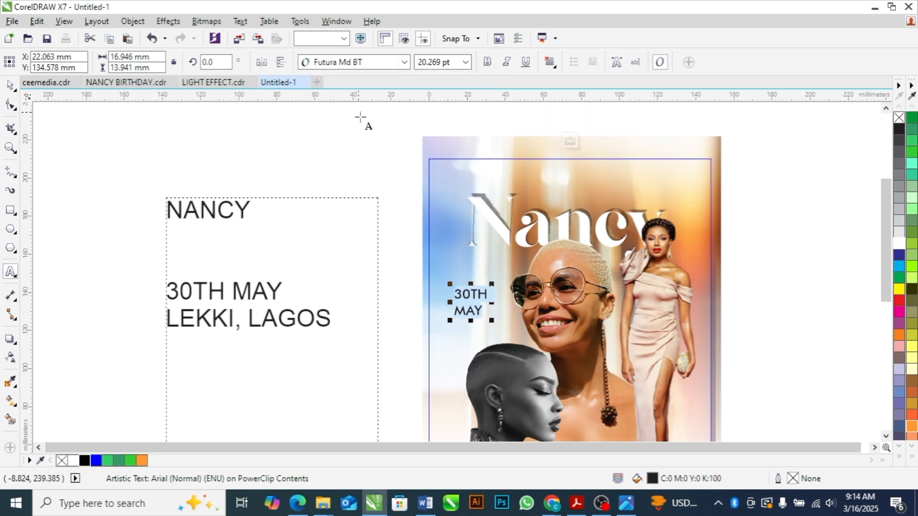
click(403, 62)
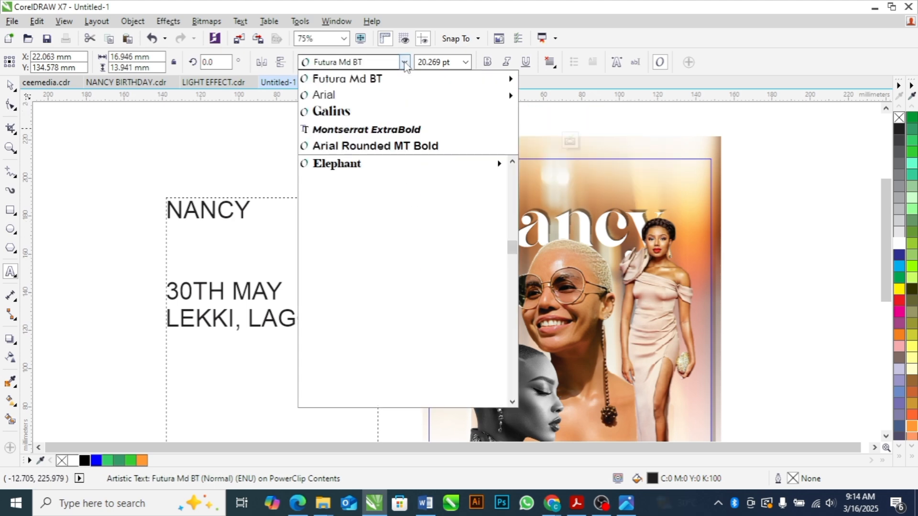
click(340, 111)
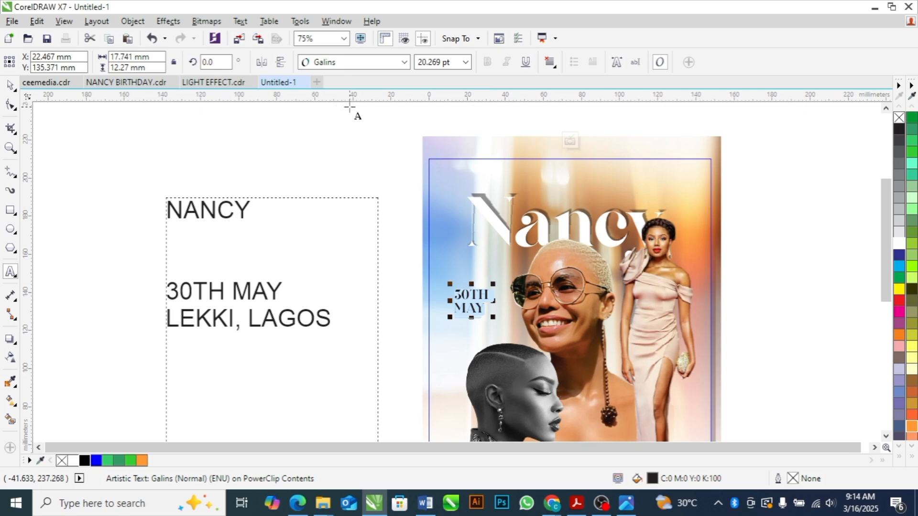
Set the 30TH MAY text to Montserrat ExtraBold and tighten the spacing between its two lines
click(404, 62)
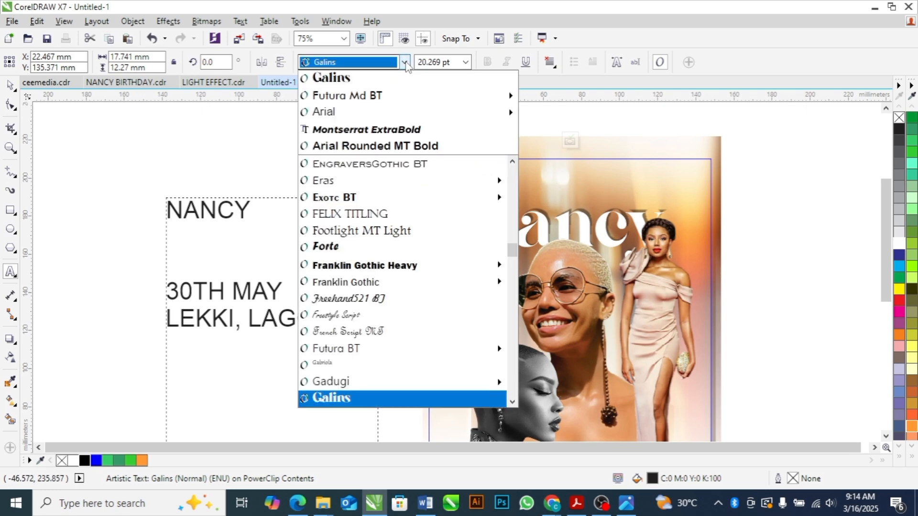
click(371, 133)
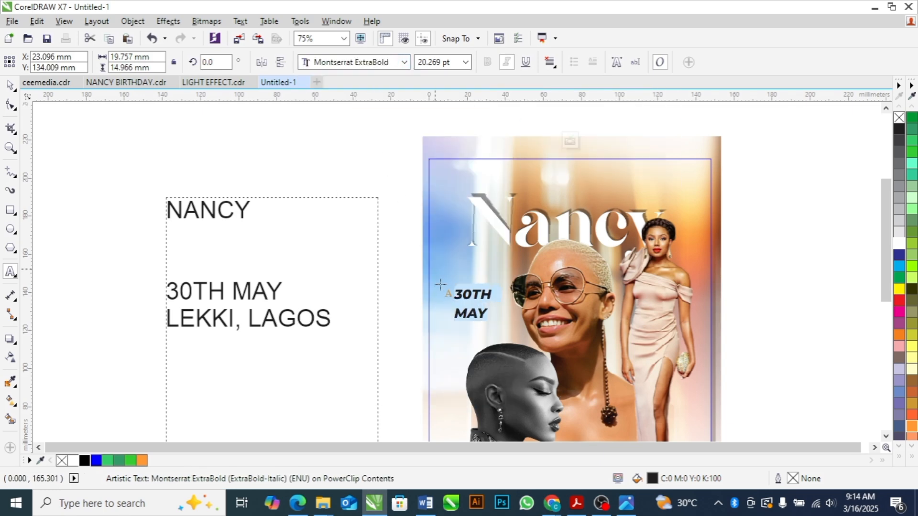
click(10, 103)
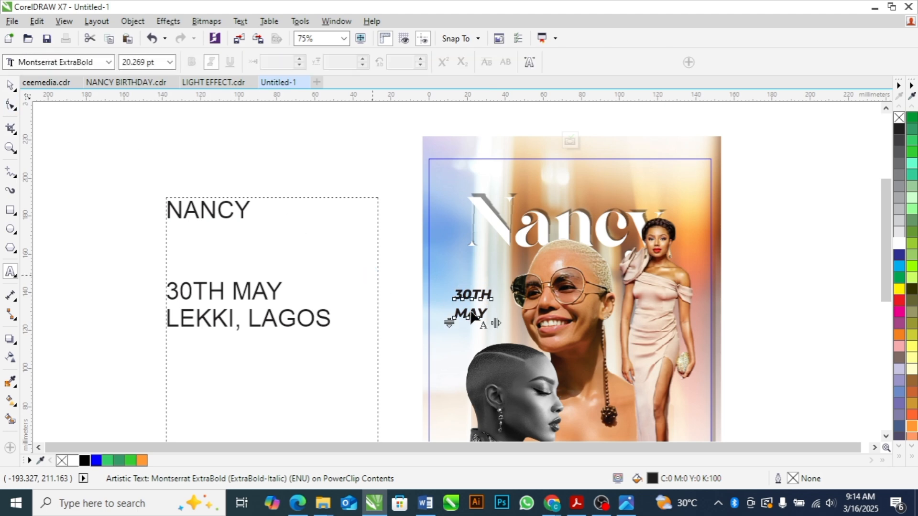
drag(450, 324, 450, 314)
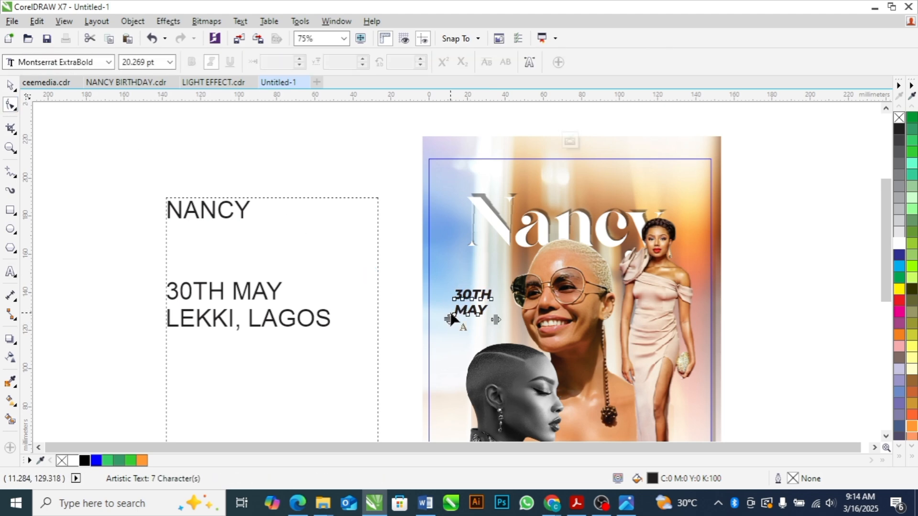
key(space)
Delete the leftover paragraph text frame beside the page
click(353, 257)
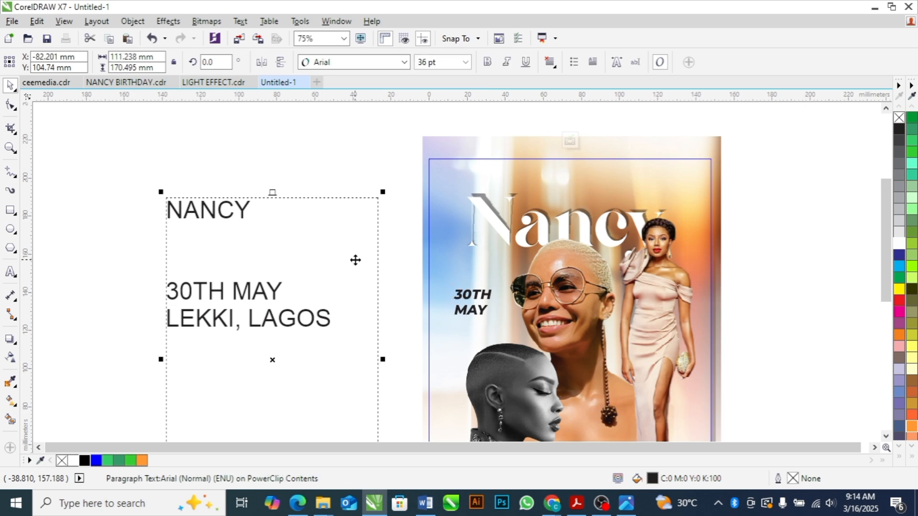
drag(320, 287, 219, 256)
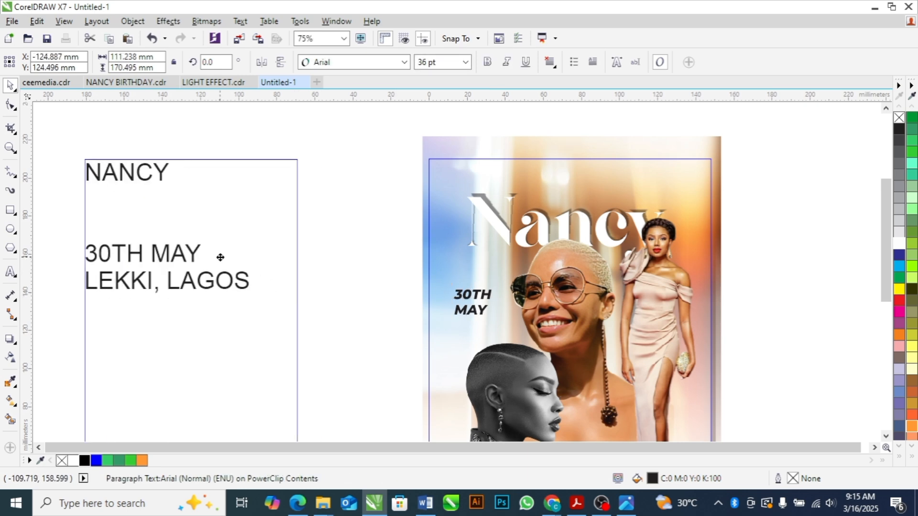
key(Delete)
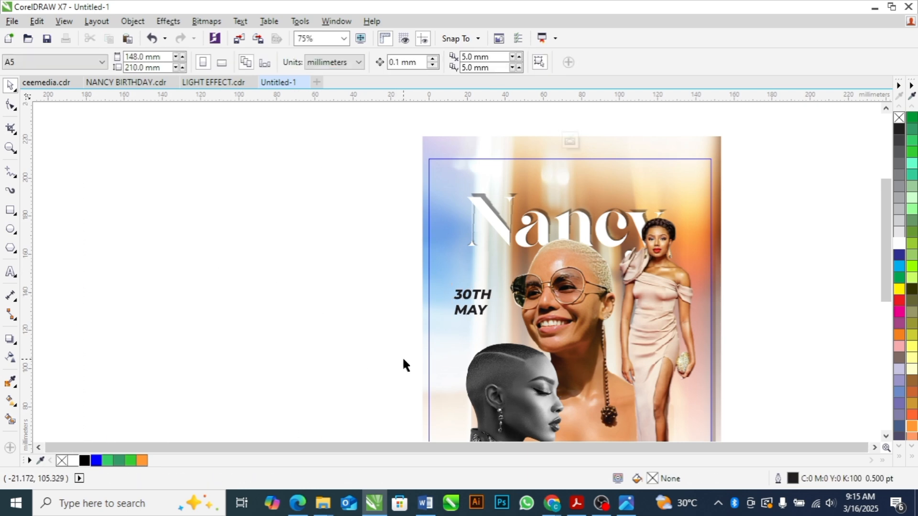
Draw a rectangle about 27.9 × 22.2 mm around 30TH MAY and round its two right corners to about 4.9 mm
click(10, 210)
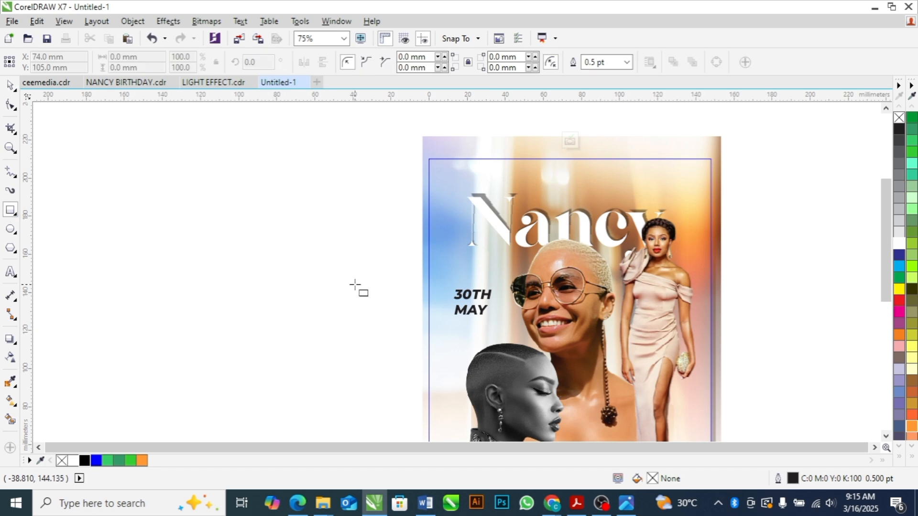
drag(448, 279, 500, 323)
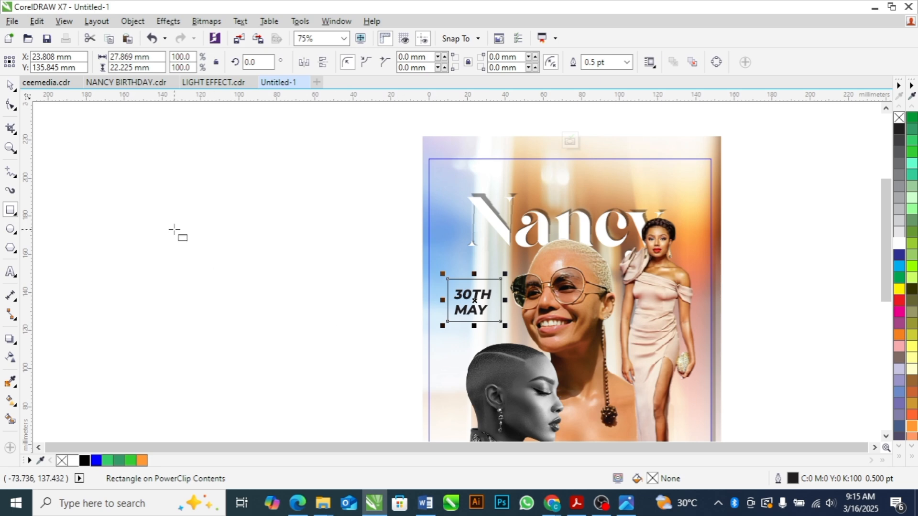
click(10, 105)
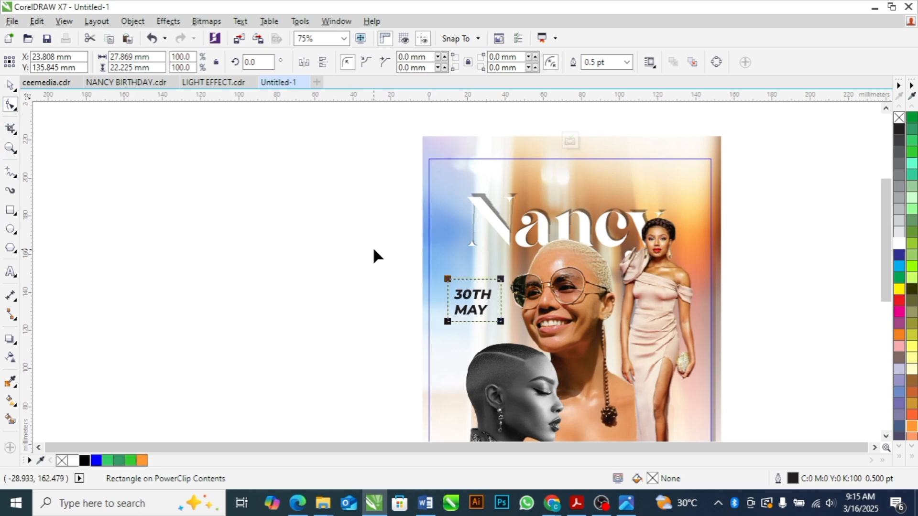
click(500, 279)
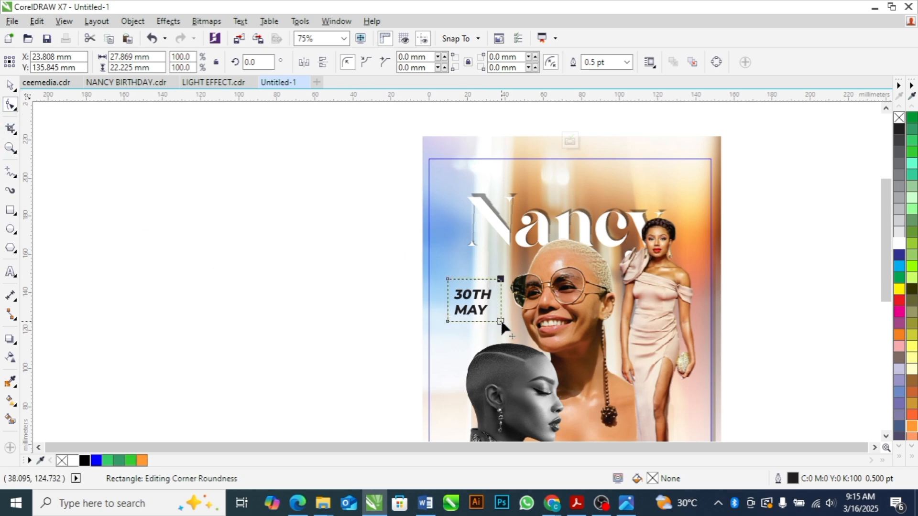
drag(501, 322, 491, 322)
key(space)
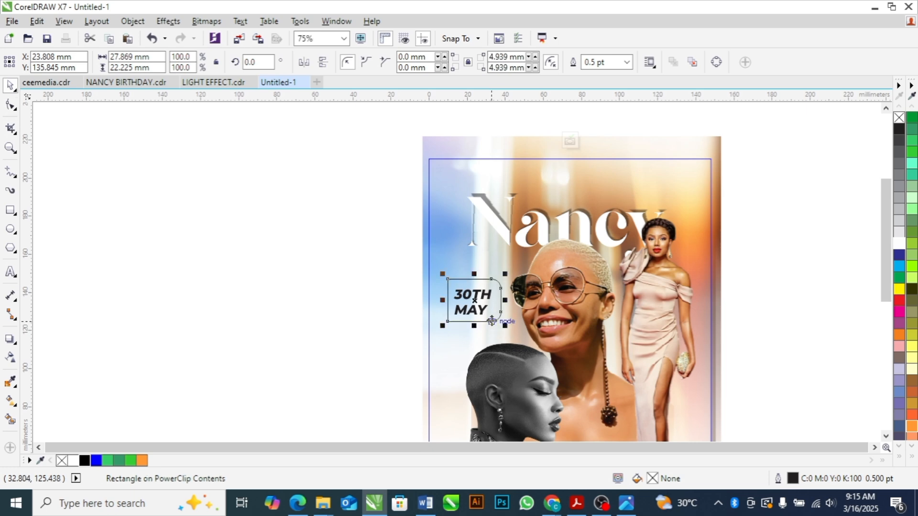
Fill the rounded rectangle with black, remove its outline and place it behind the 30TH MAY text
click(84, 460)
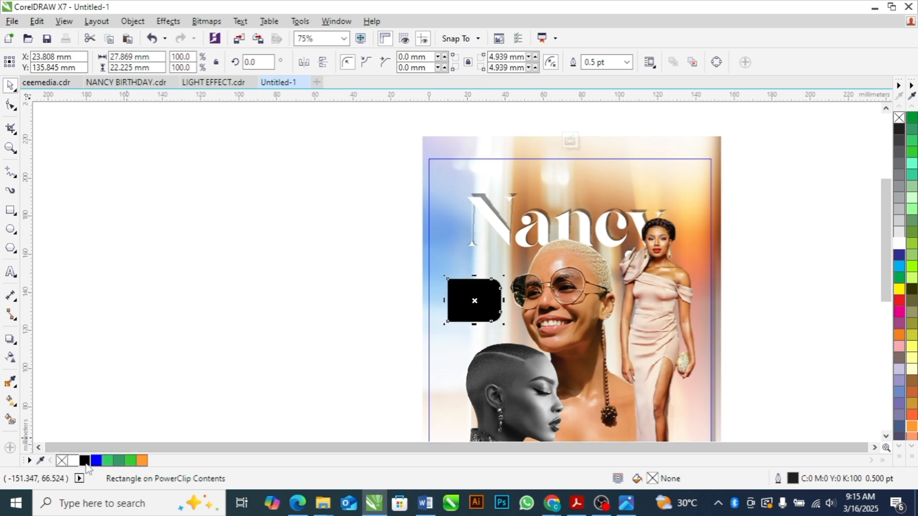
right_click(61, 460)
click(208, 406)
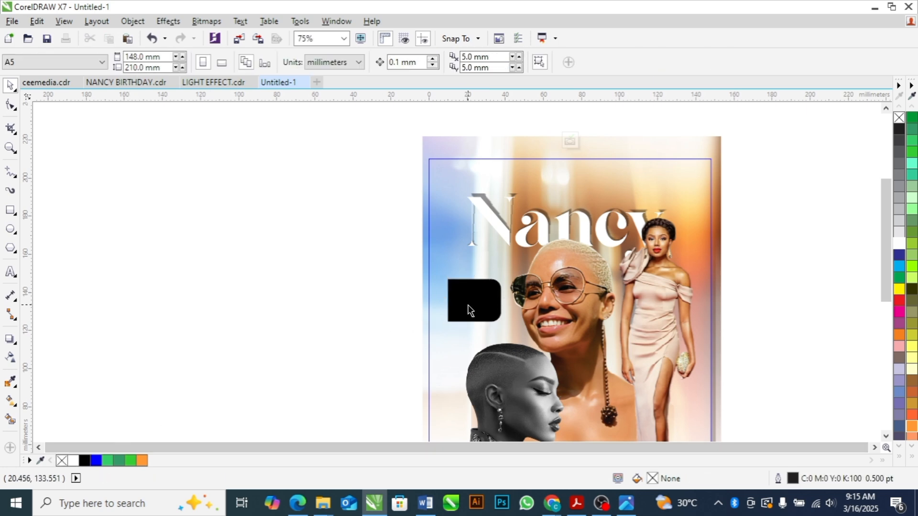
click(468, 304)
key(ctrl+Page_Down)
key(ctrl+Page_Down)
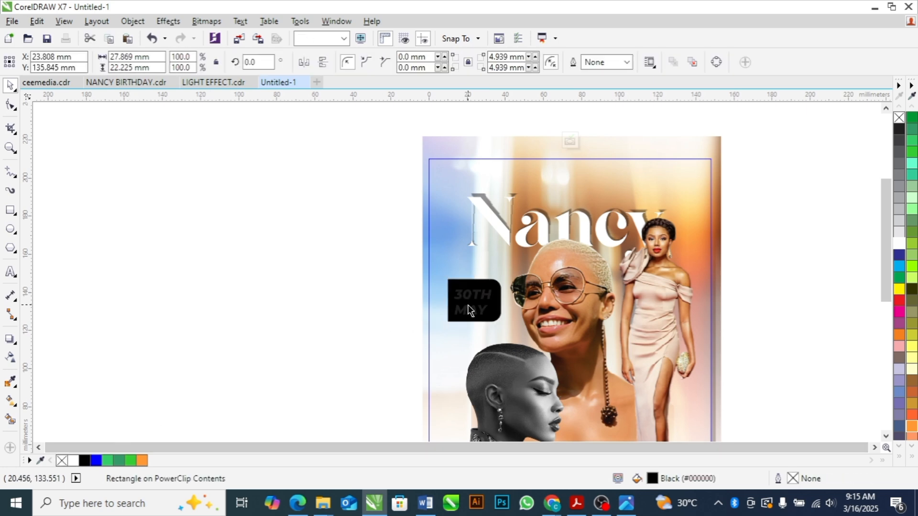
click(338, 337)
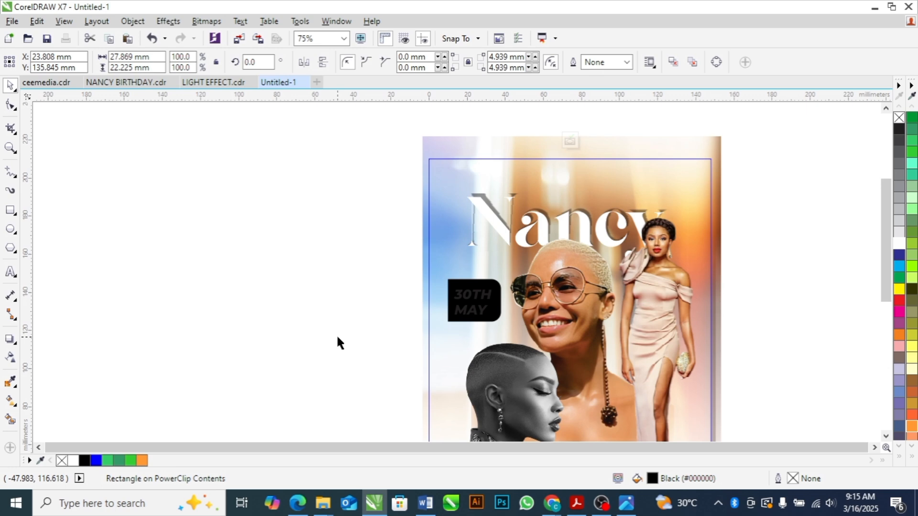
Recolor the 30TH MAY text white
click(477, 294)
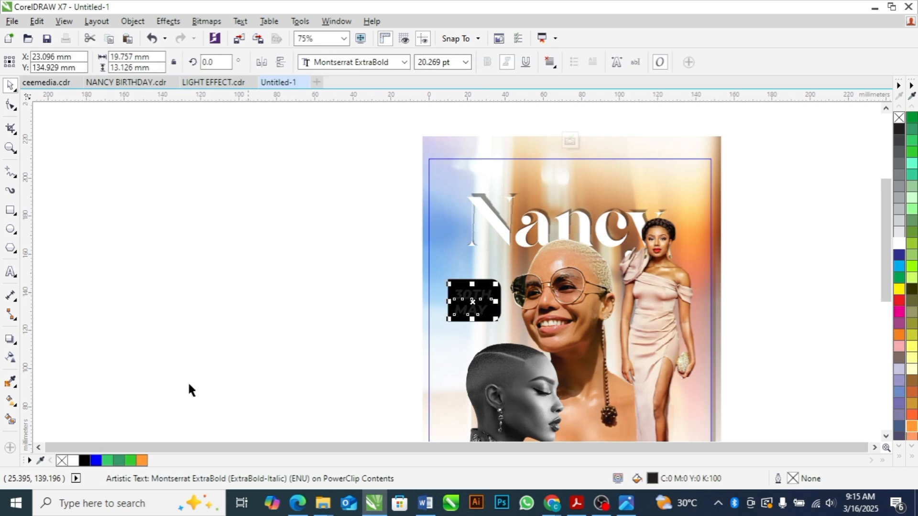
click(73, 460)
click(320, 282)
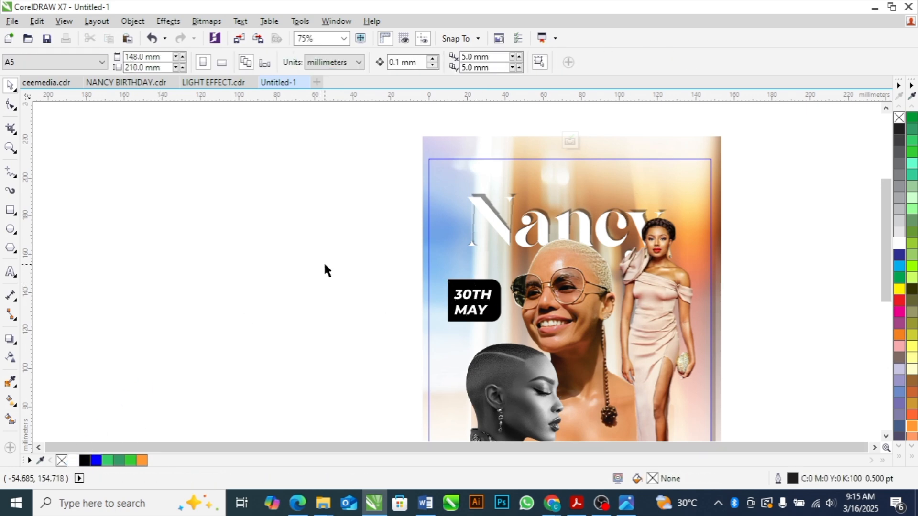
Select the 30TH MAY text together with its black badge and nudge both slightly right and down
drag(323, 262, 508, 323)
key(Right)
key(Right)
key(Right)
key(Right)
key(Right)
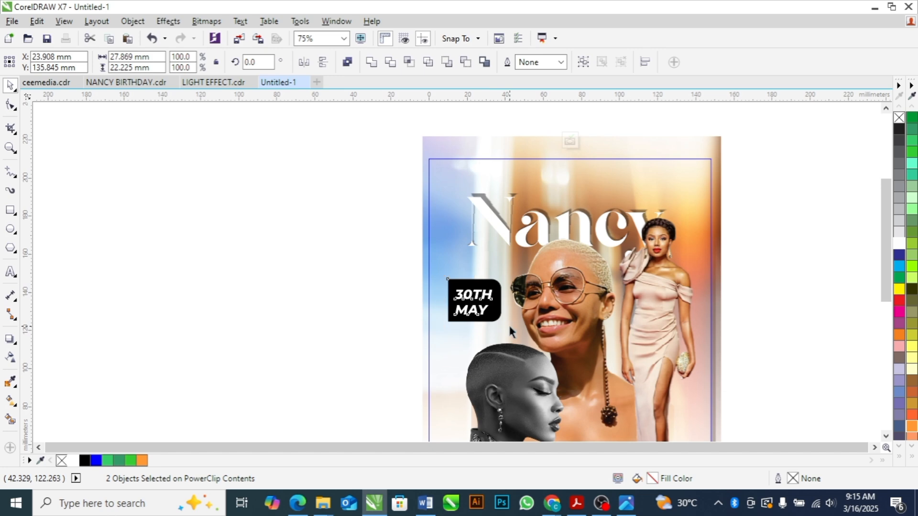
key(Down)
key(Down)
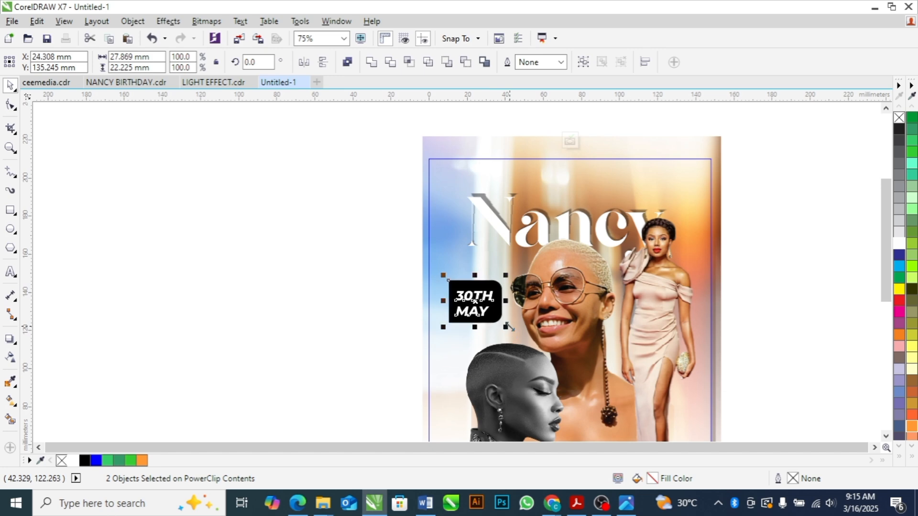
click(334, 291)
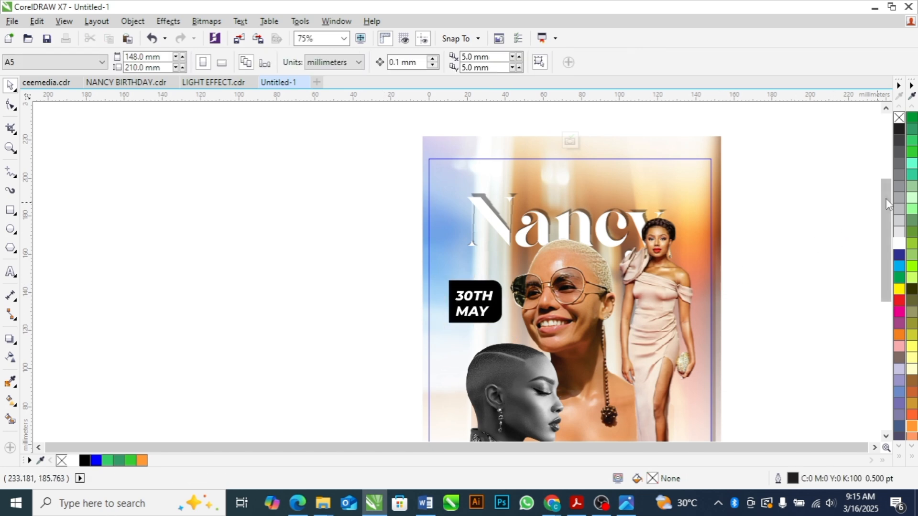
Compare the lower part of the flyer with the reference image NANCY BIRTHDAY.jpg
drag(886, 197, 887, 236)
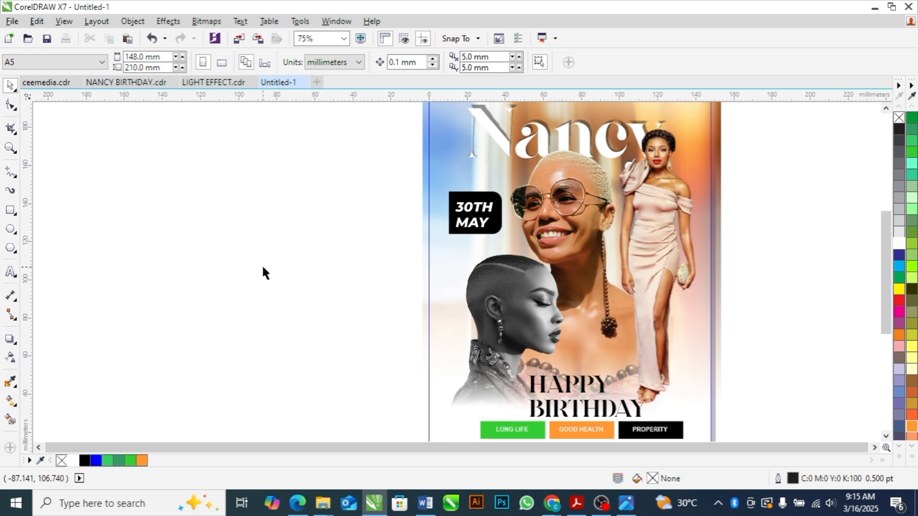
key(alt+Tab)
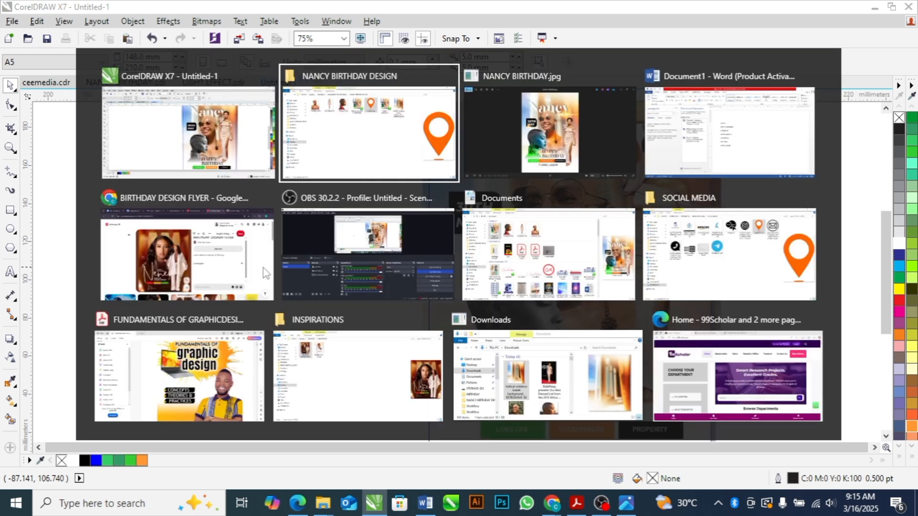
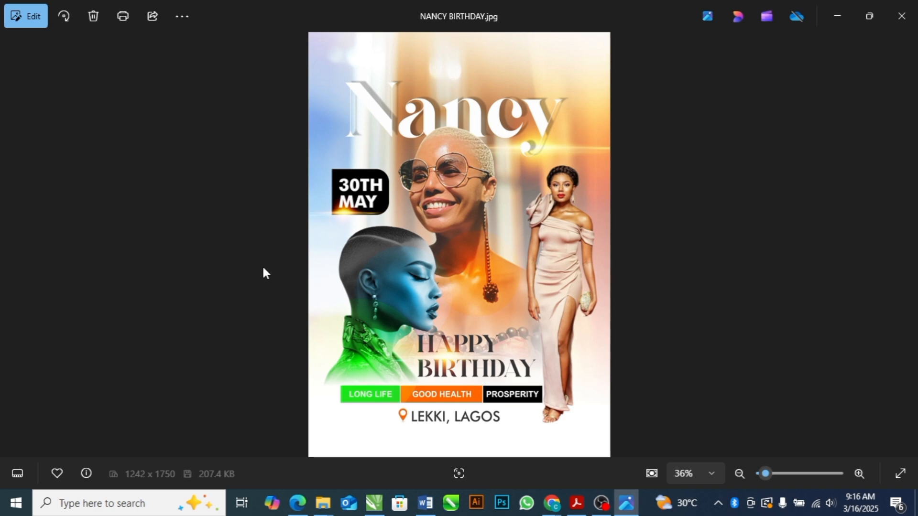
Switch to the Fundamentals of Graphic Design PDF and skim its pages on design principles and typography
key(alt+Tab)
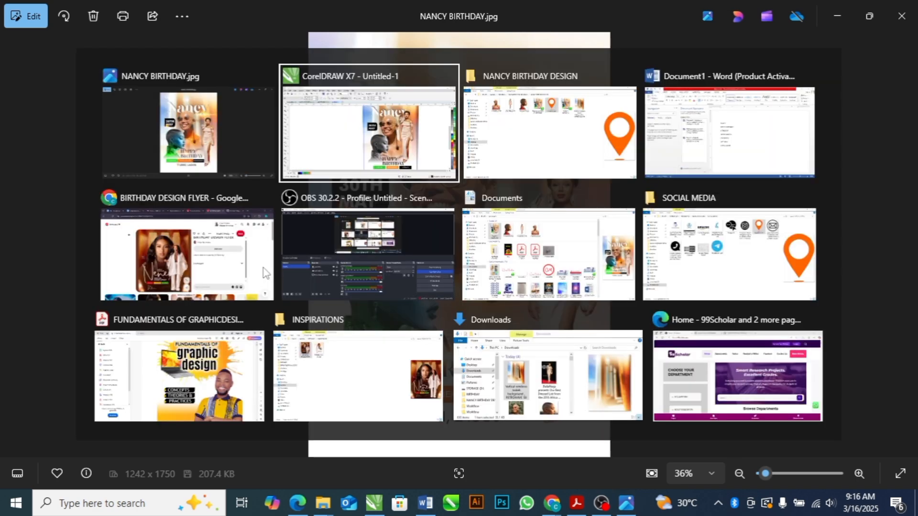
key(alt+Tab)
key(alt+Tab)
key(alt+Tab)
key(alt+Tab)
key(alt+Tab)
key(alt+Tab)
key(alt+Tab)
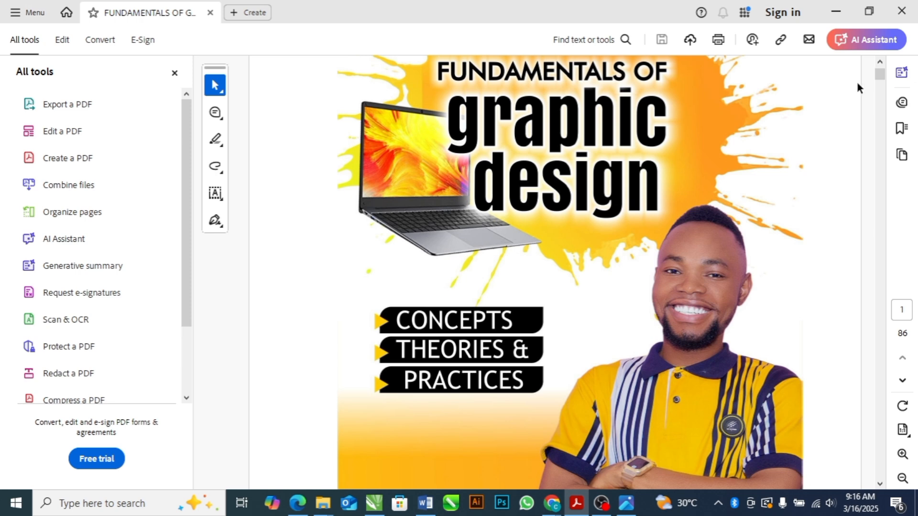
scroll(883, 85, down, 5)
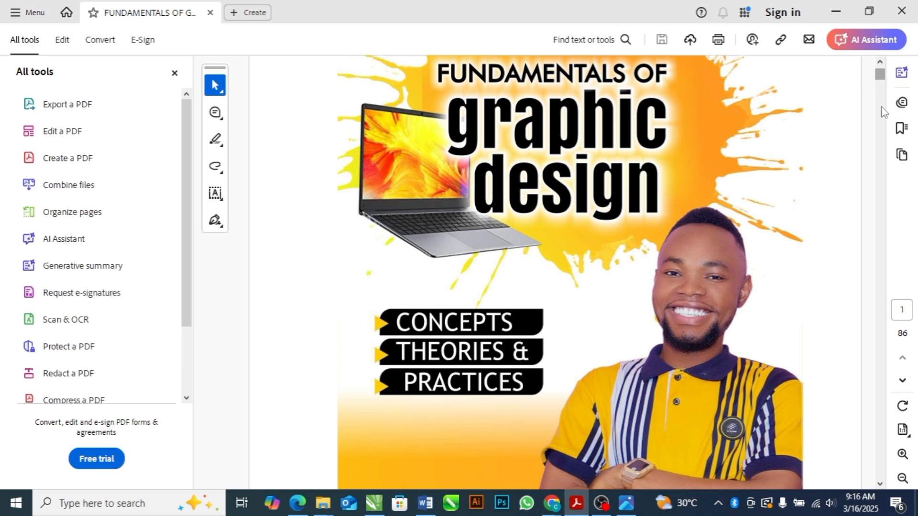
scroll(884, 148, down, 10)
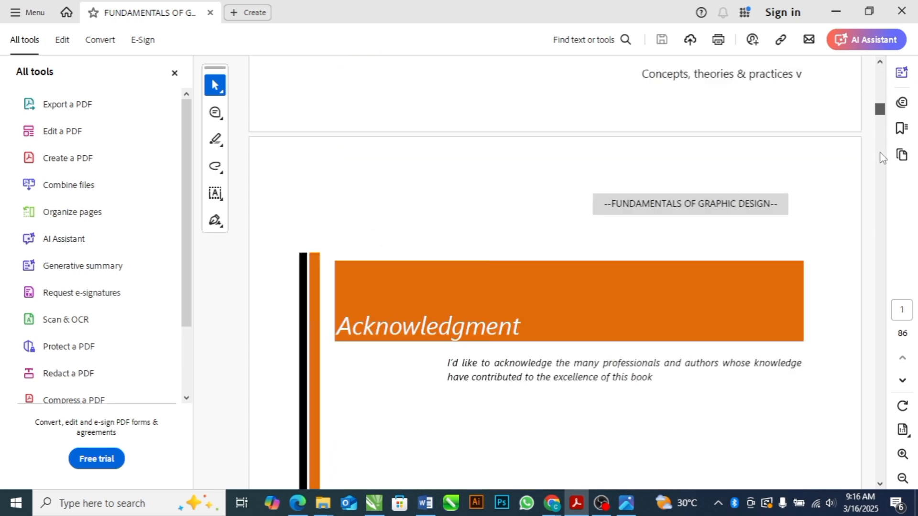
scroll(882, 173, down, 10)
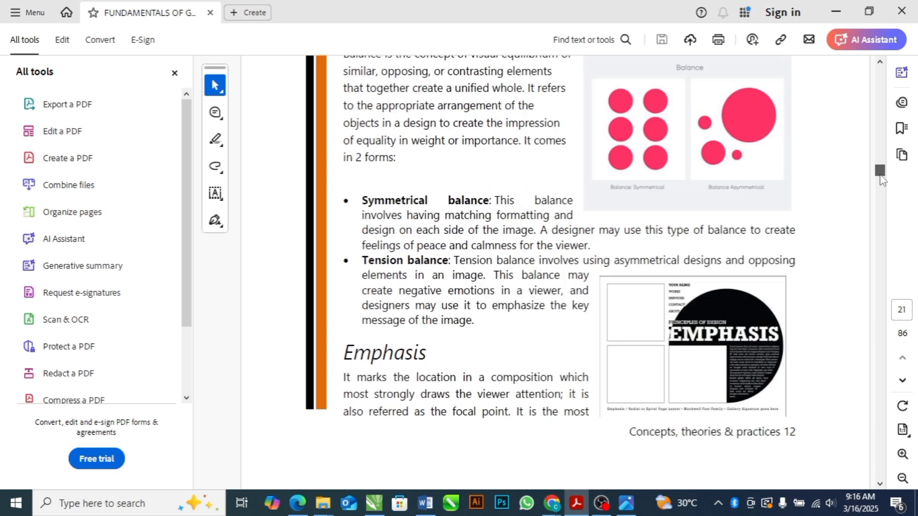
scroll(882, 189, down, 10)
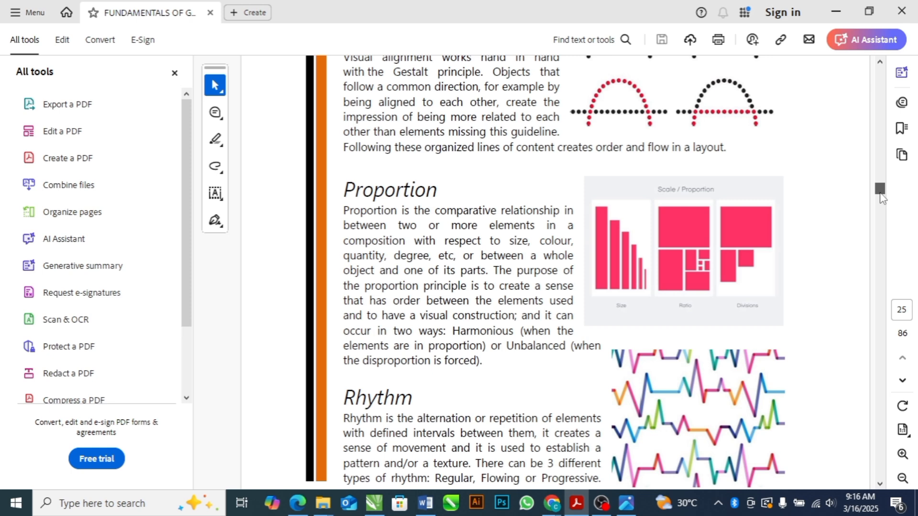
drag(878, 206, 880, 214)
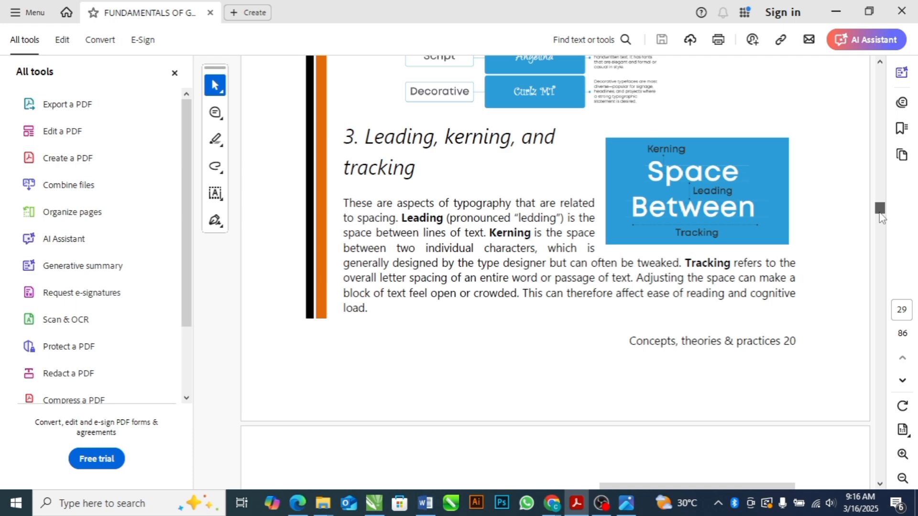
mouse_move(880, 208)
mouse_down()
mouse_move(880, 165)
mouse_move(879, 196)
mouse_up()
drag(880, 193, 878, 84)
key(alt+Tab)
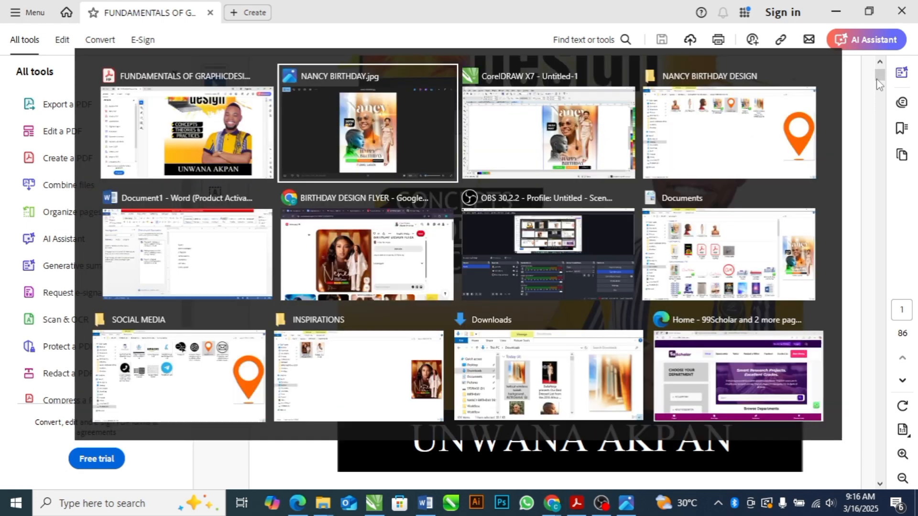
Return to CorelDRAW, copy the green glow circle from LIGHT EFFECT.cdr into the flyer and place it over the black-and-white portrait's clothing
key(alt+Tab)
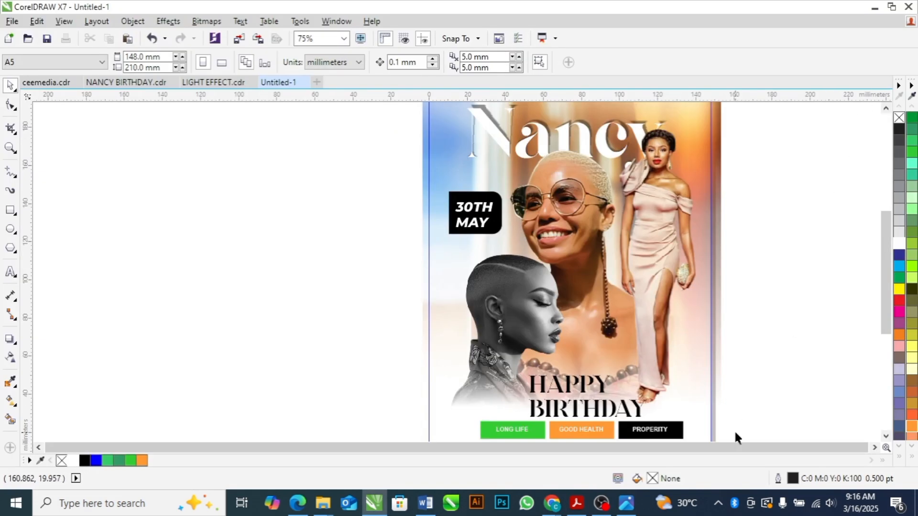
click(874, 447)
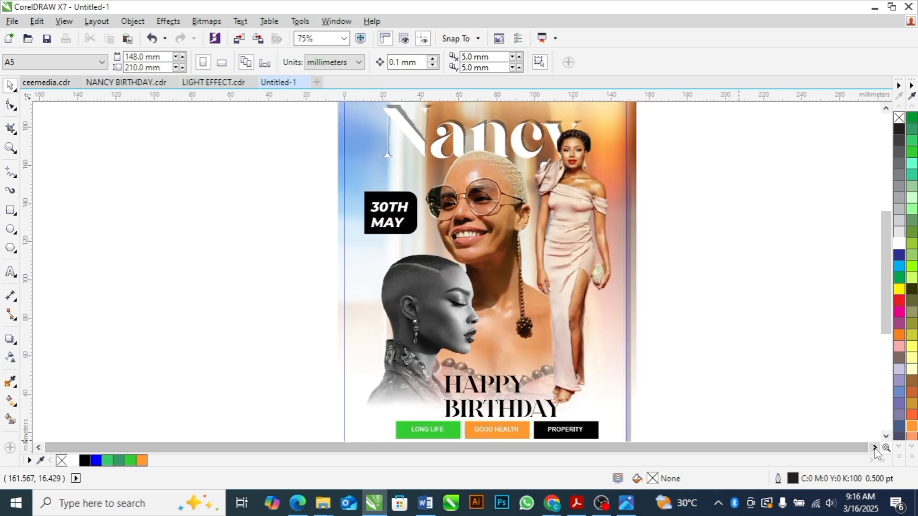
click(221, 84)
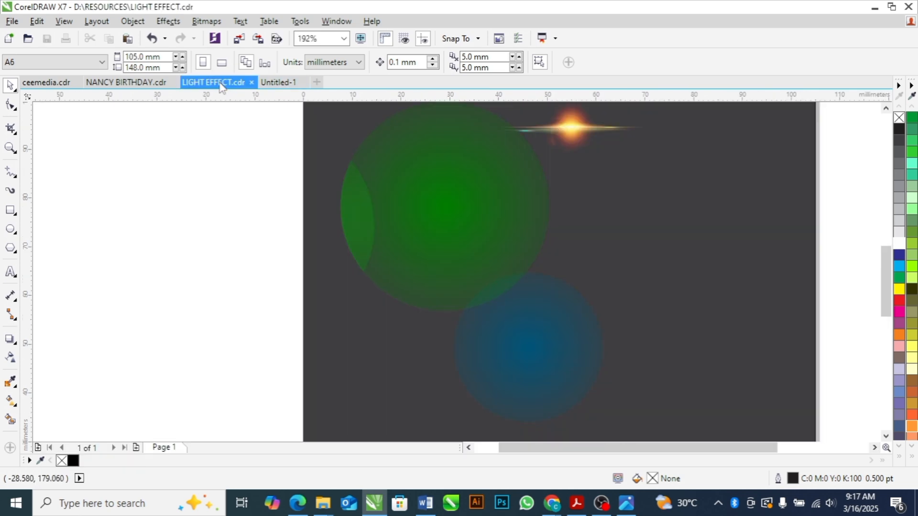
click(420, 226)
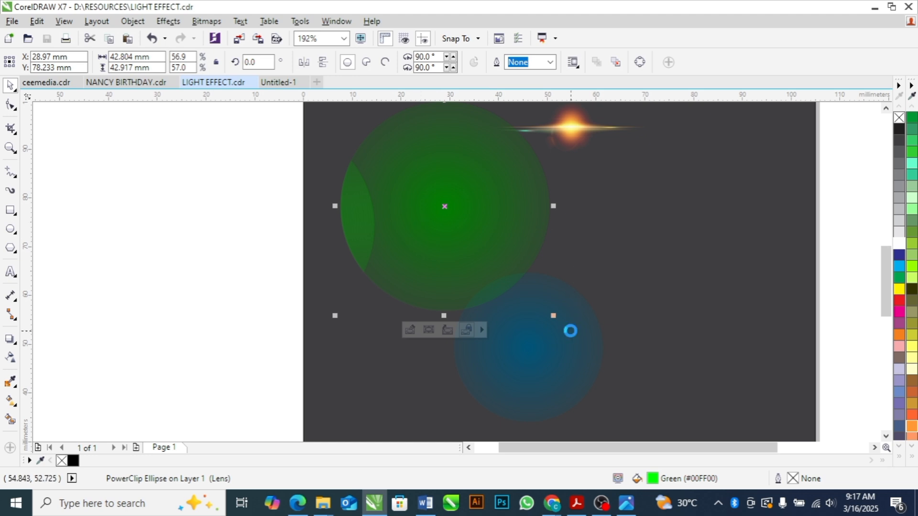
click(136, 86)
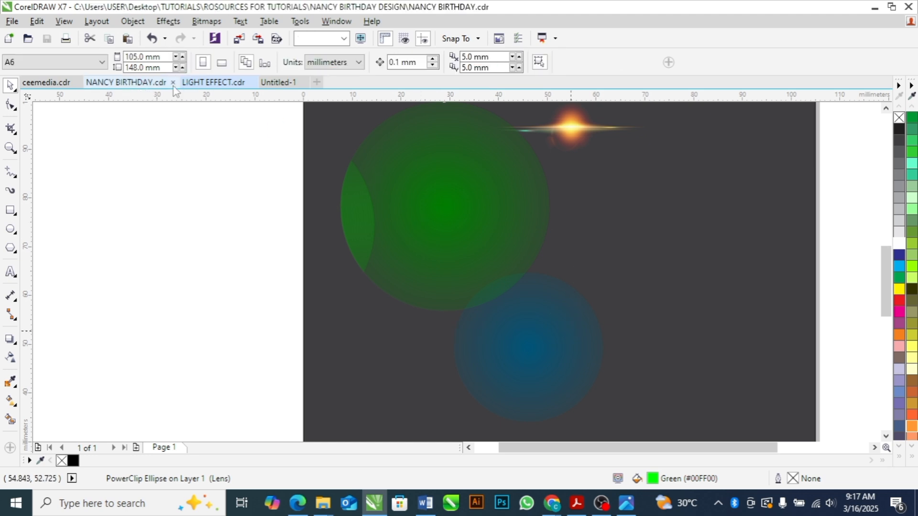
click(278, 82)
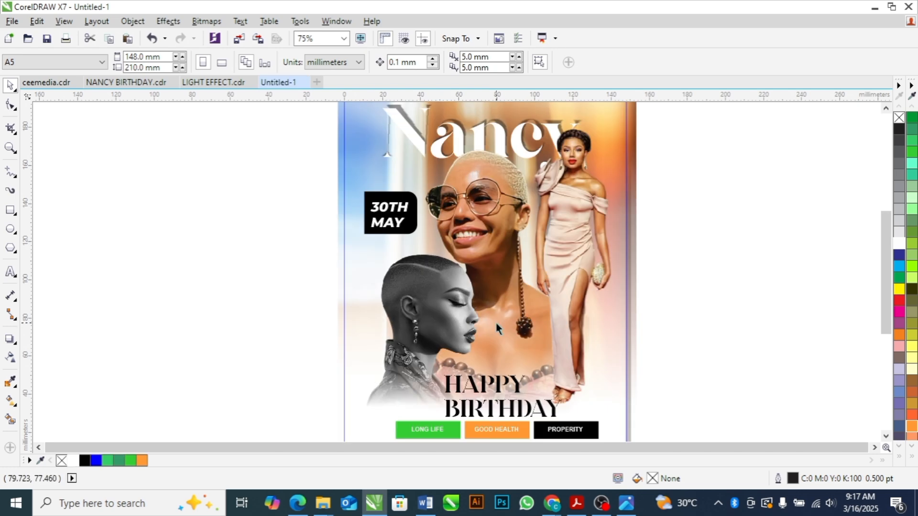
key(ctrl+v)
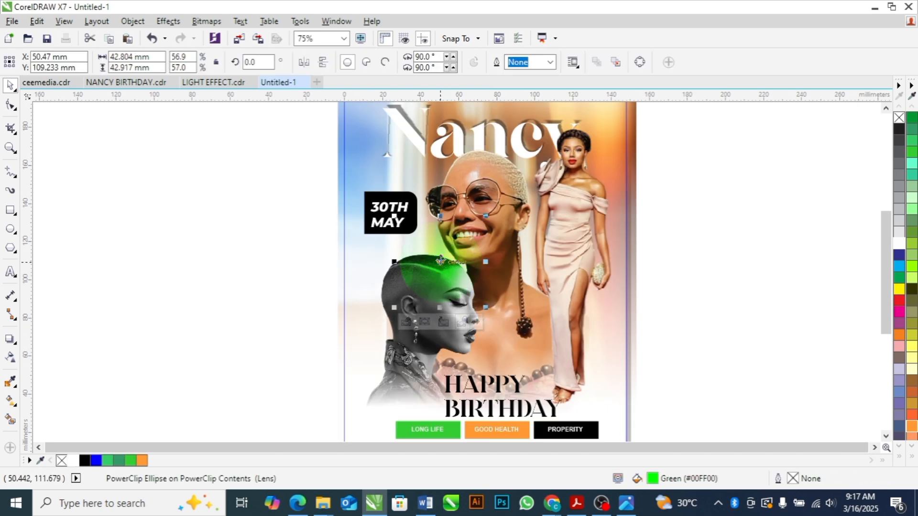
drag(439, 266, 405, 368)
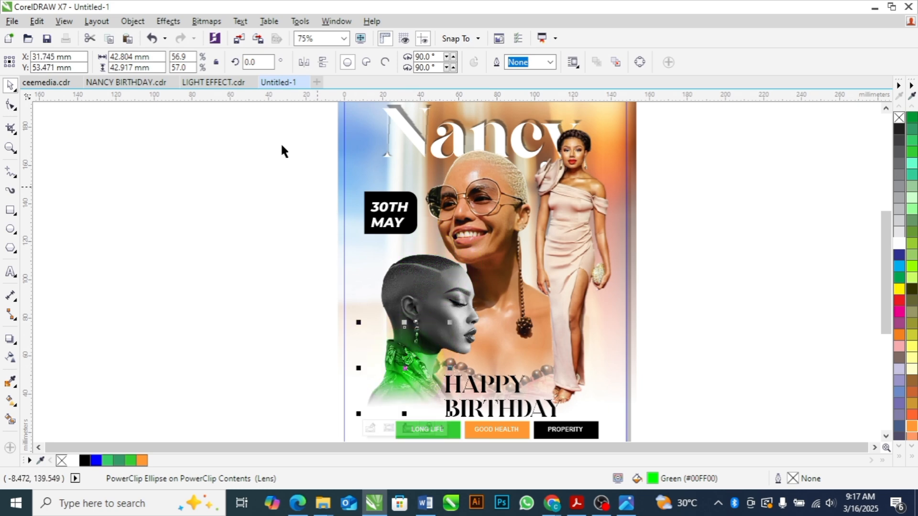
Copy the cyan glow circle from LIGHT EFFECT.cdr onto the black-and-white portrait's face and enlarge it to about 42.4 mm
click(213, 82)
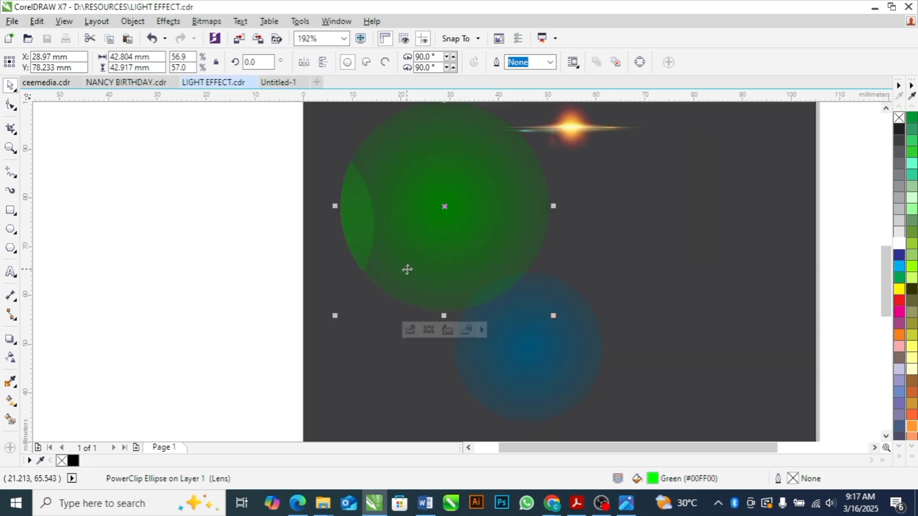
click(549, 372)
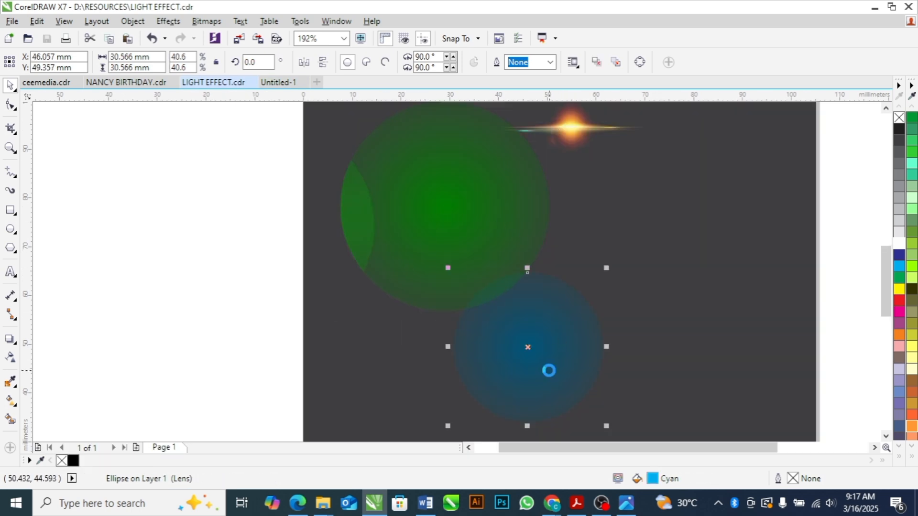
click(270, 82)
key(ctrl+v)
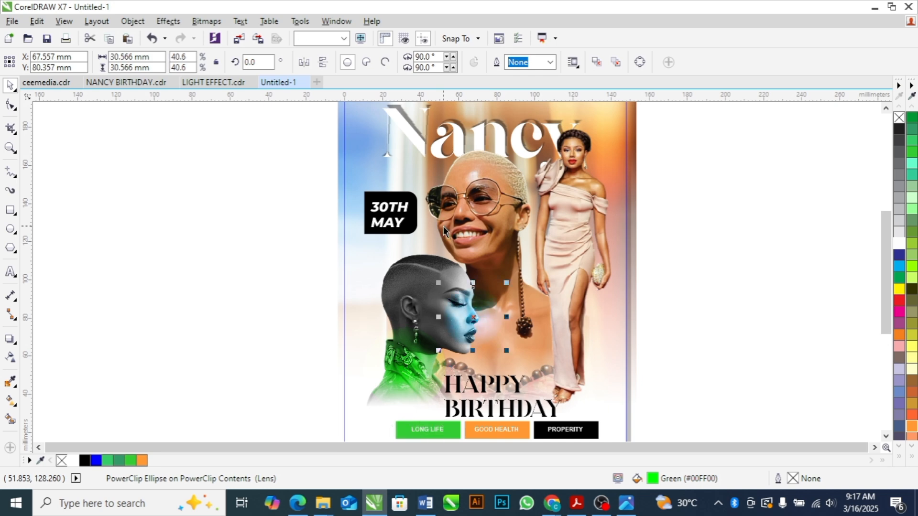
drag(467, 315, 439, 291)
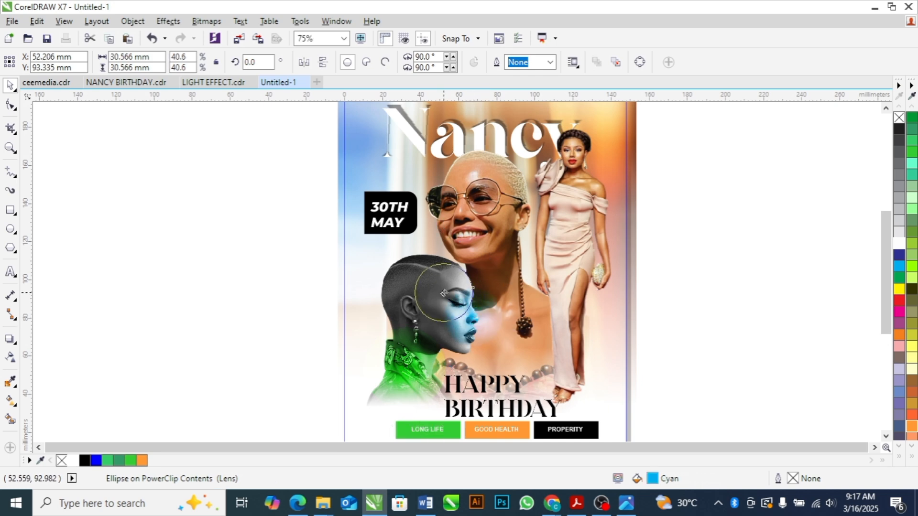
drag(411, 326, 388, 350)
drag(441, 297, 449, 297)
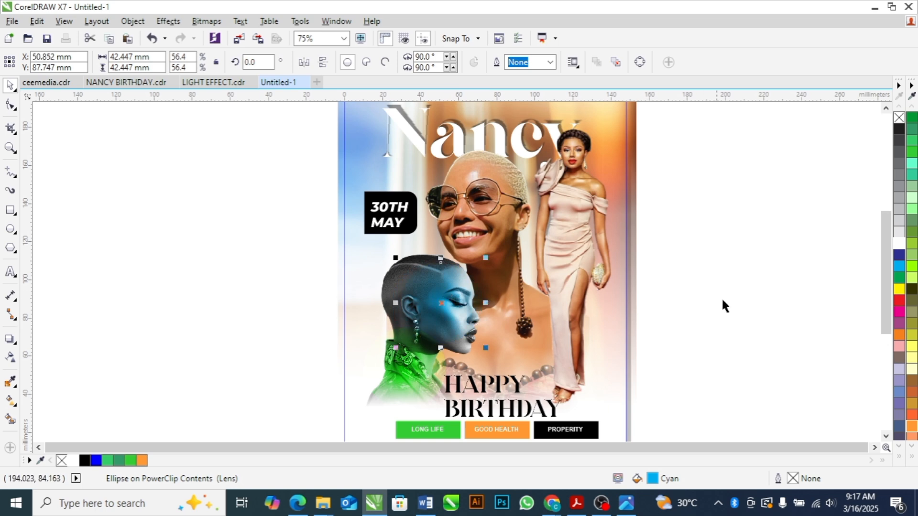
Copy the orange lens flare image from LIGHT EFFECT.cdr and return to the Untitled-1 flyer
drag(886, 225, 883, 230)
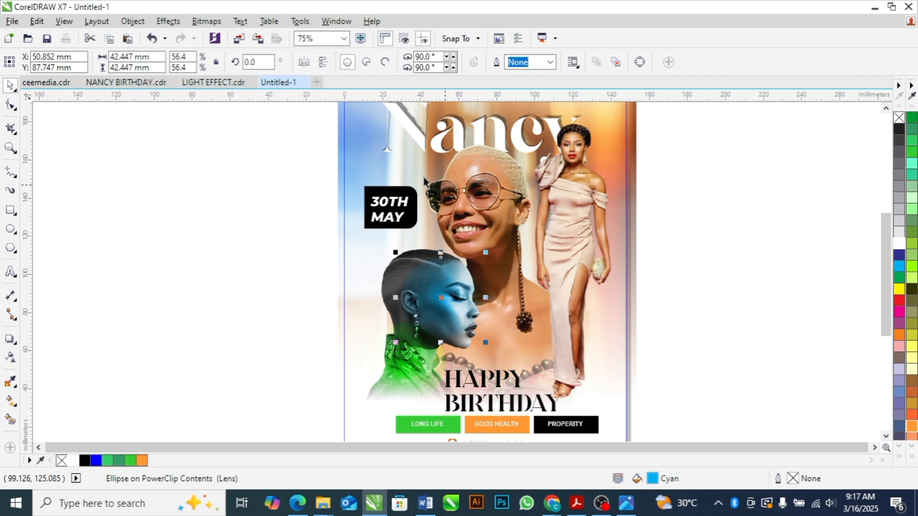
click(220, 87)
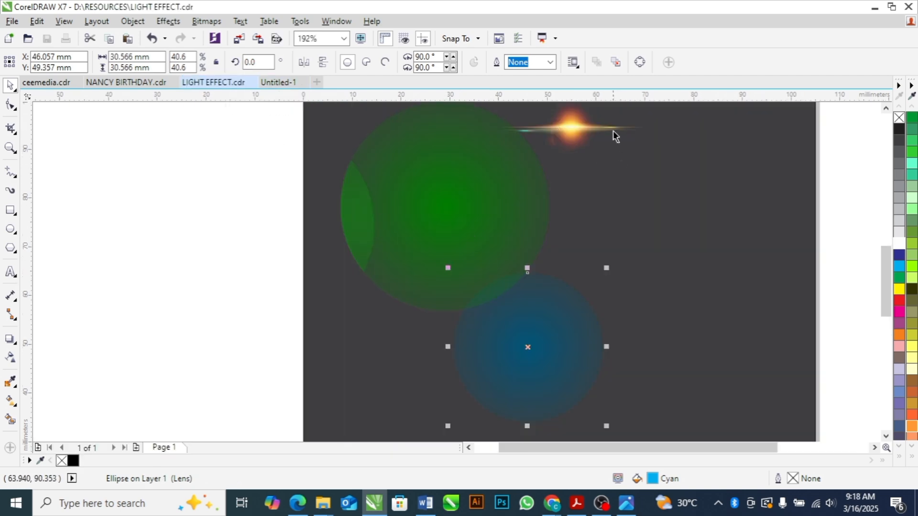
click(590, 130)
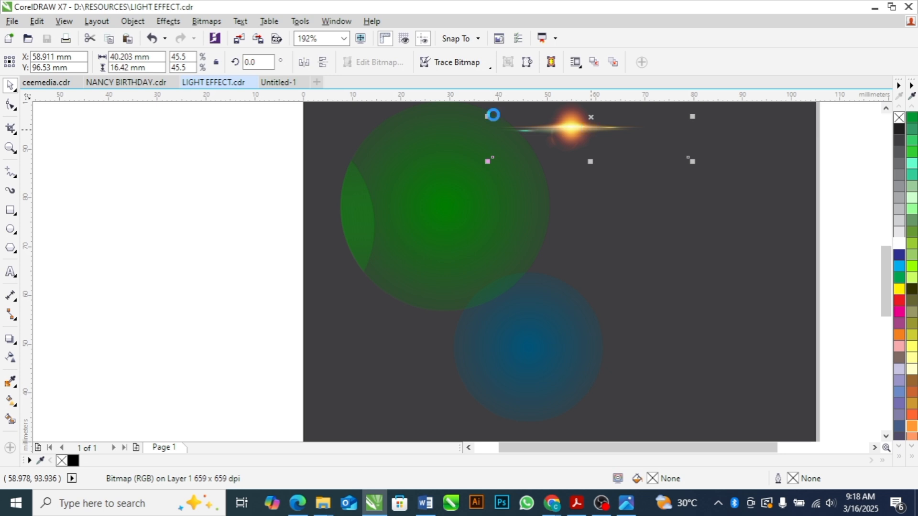
click(278, 83)
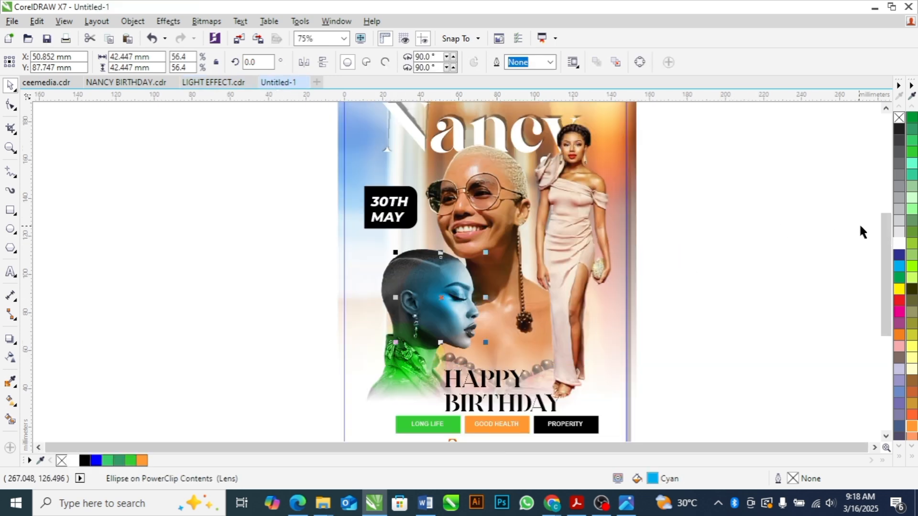
drag(888, 239, 888, 231)
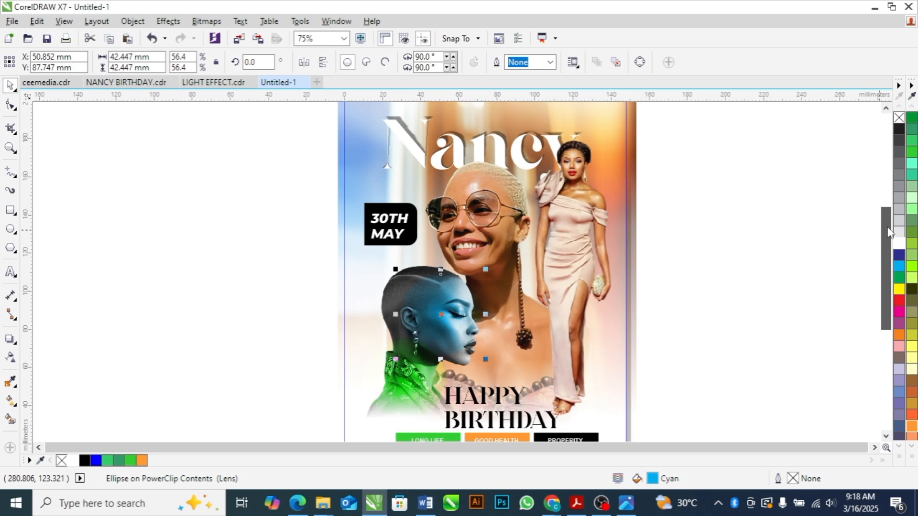
Shrink the standing woman's portrait to about 97.7 by 146.5 mm and shift it down beside the main portrait, below the Nancy title
click(624, 252)
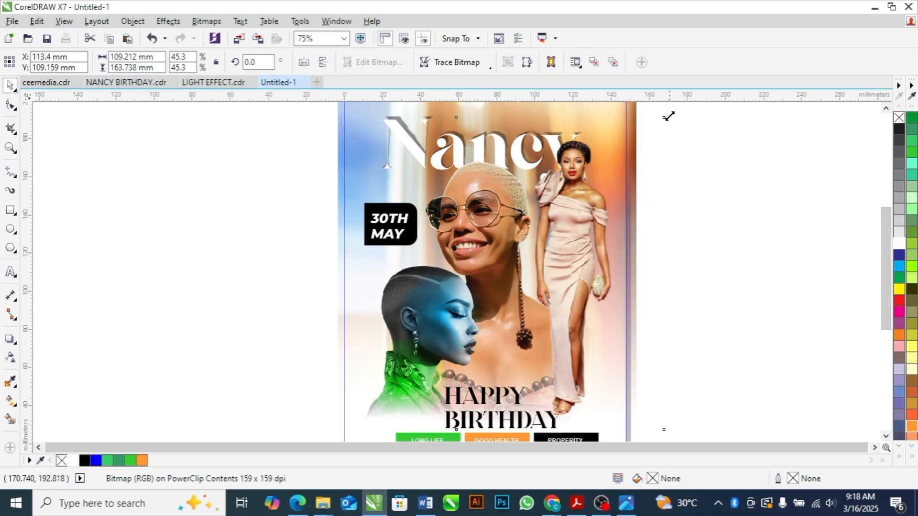
drag(669, 113, 660, 147)
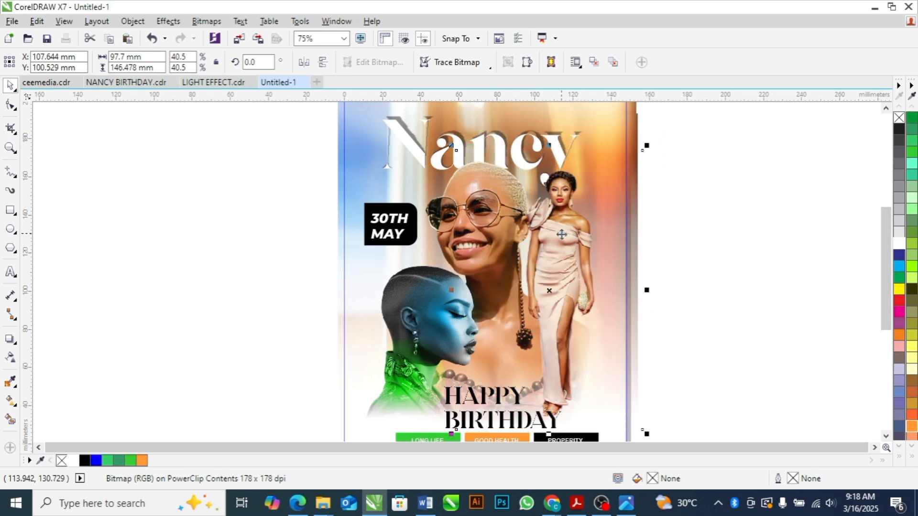
drag(565, 233, 581, 242)
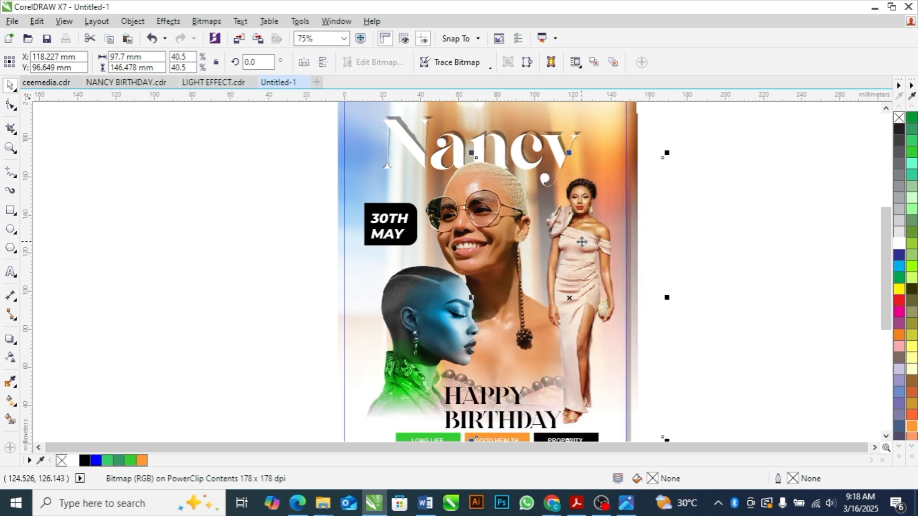
Paste the orange lens flare, place it on the tail of the y in Nancy and enlarge it to about 75.5 mm wide
key(ctrl+v)
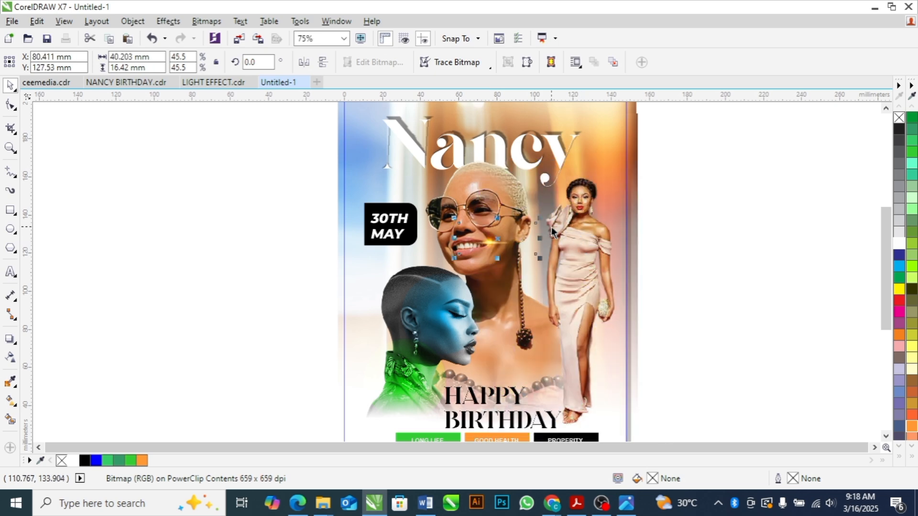
drag(500, 244, 550, 169)
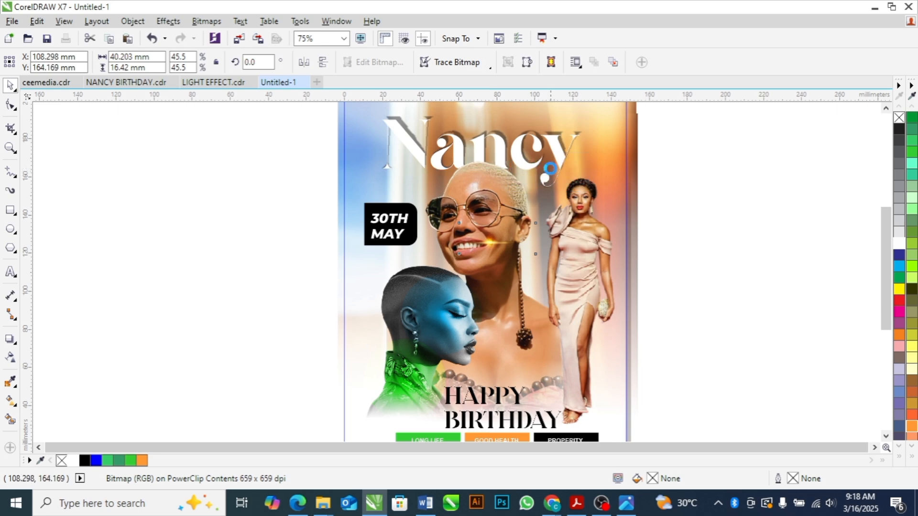
drag(592, 148, 660, 121)
drag(574, 165, 556, 172)
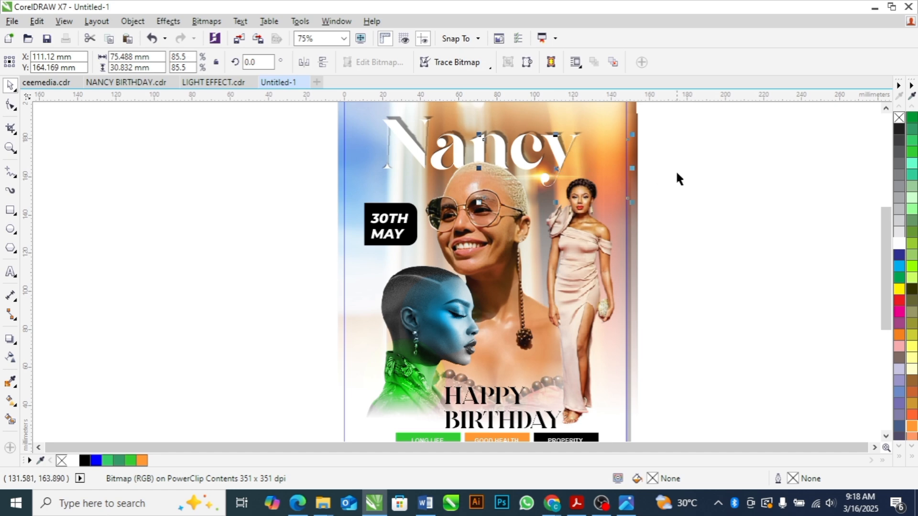
click(713, 175)
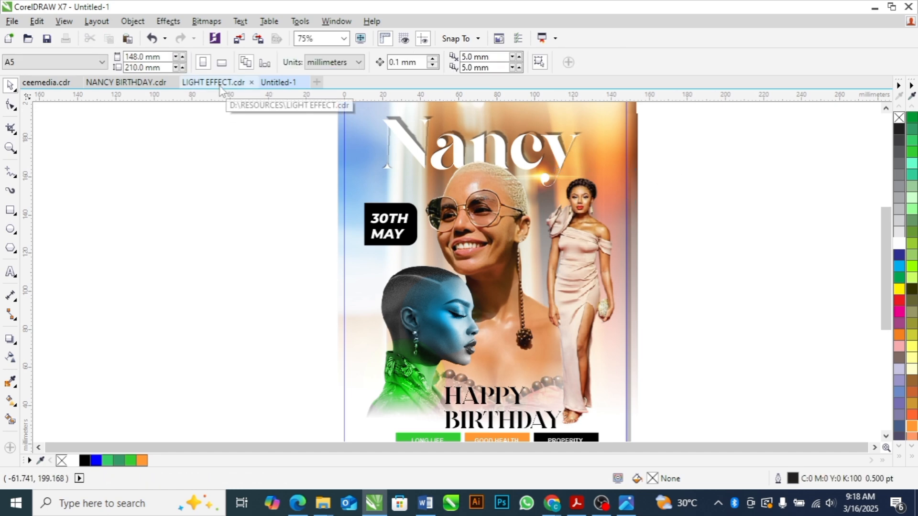
Duplicate the lens flare onto the HAPPY BIRTHDAY text and enlarge the copy to about 111.5 mm wide
click(542, 179)
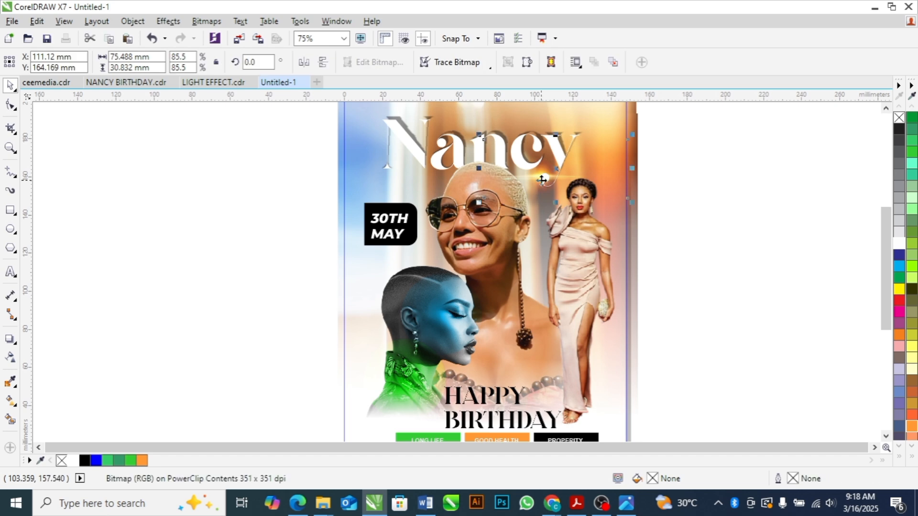
drag(542, 179, 481, 403)
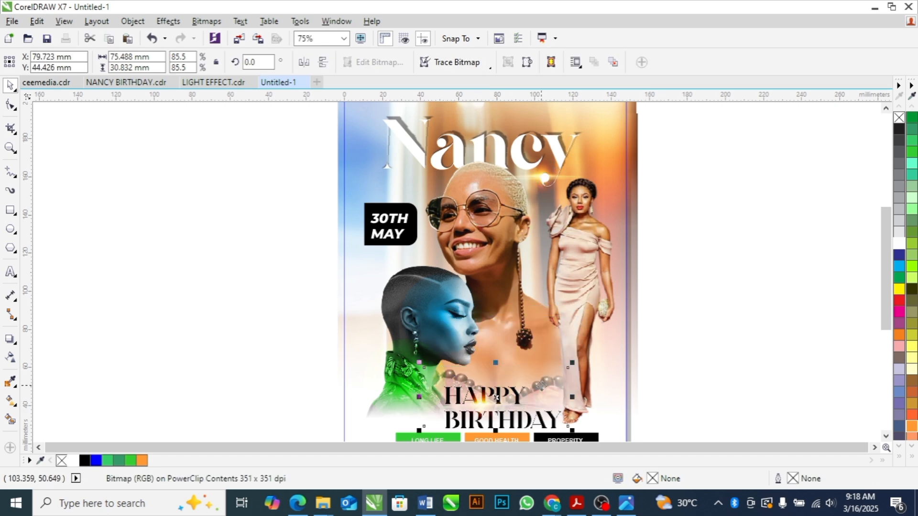
drag(572, 363, 607, 349)
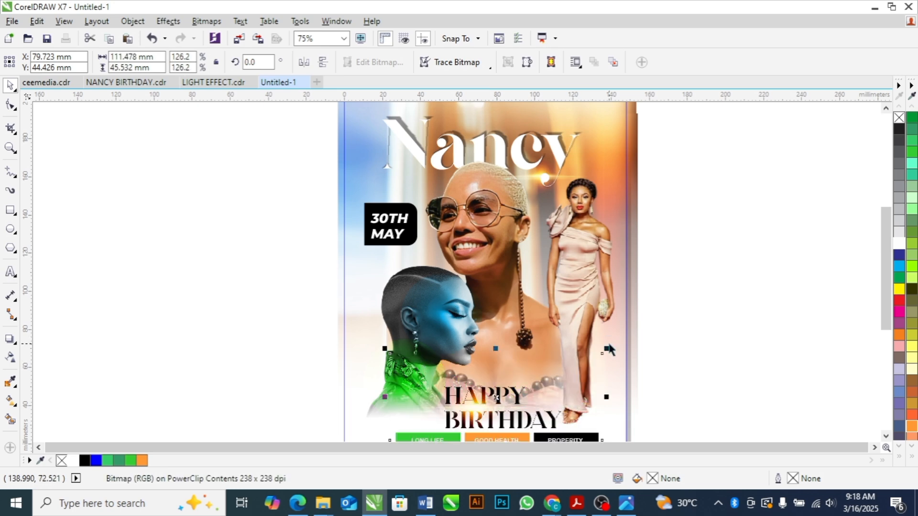
click(219, 344)
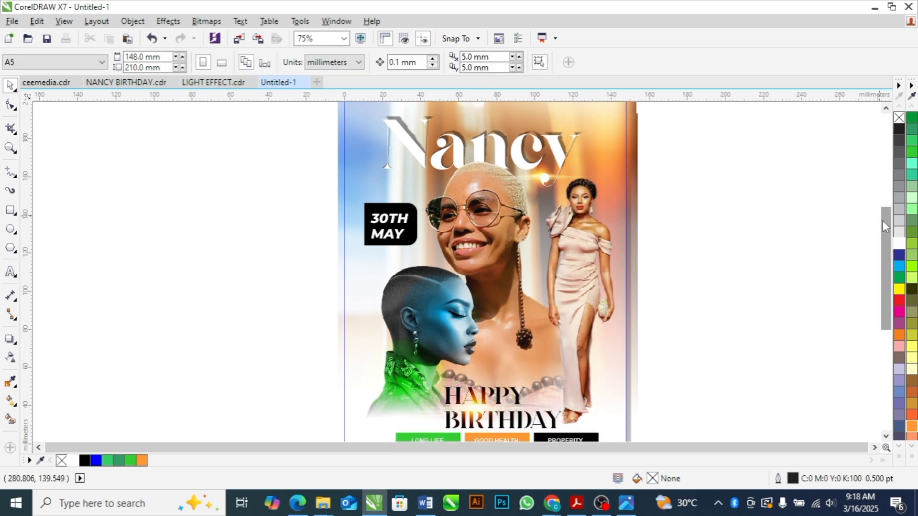
drag(882, 219, 883, 225)
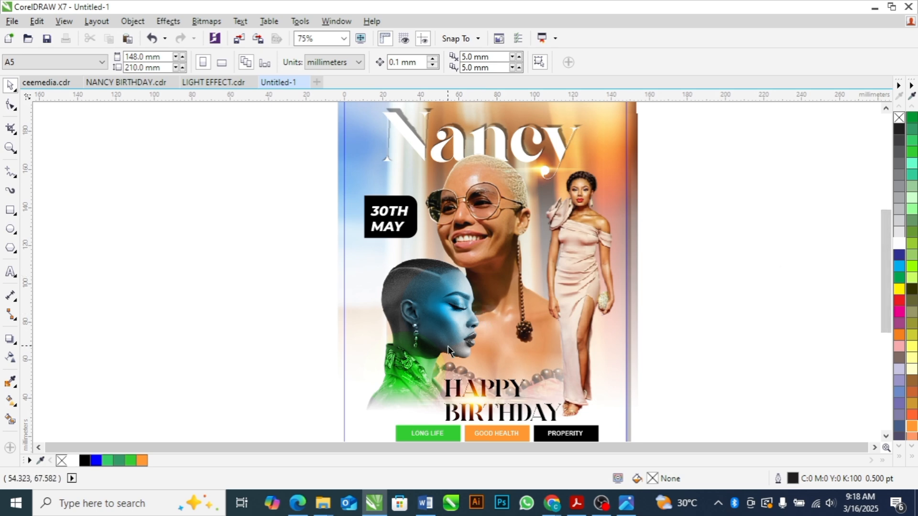
Duplicate the green glow circle onto the main portrait's neck, recolor the copy Light Orange and shrink it to about 37 mm
click(402, 375)
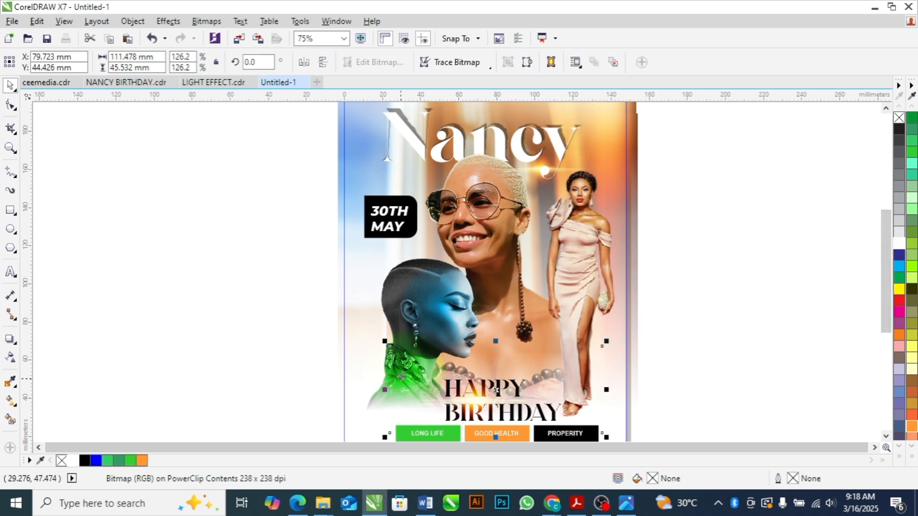
click(376, 371)
drag(376, 371, 508, 295)
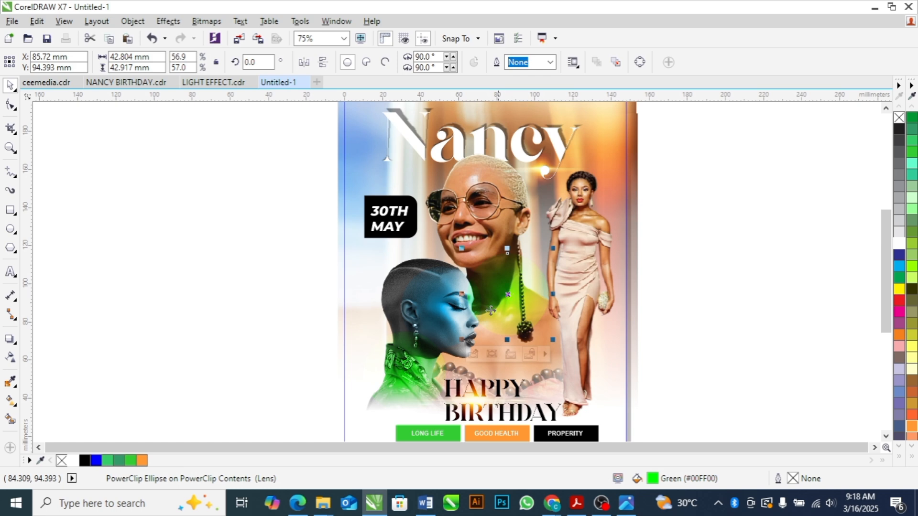
click(142, 461)
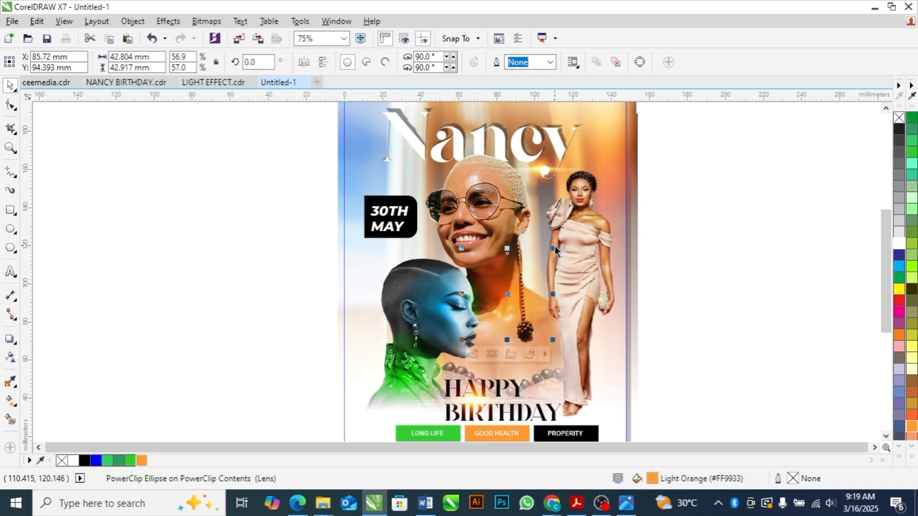
drag(553, 248, 546, 255)
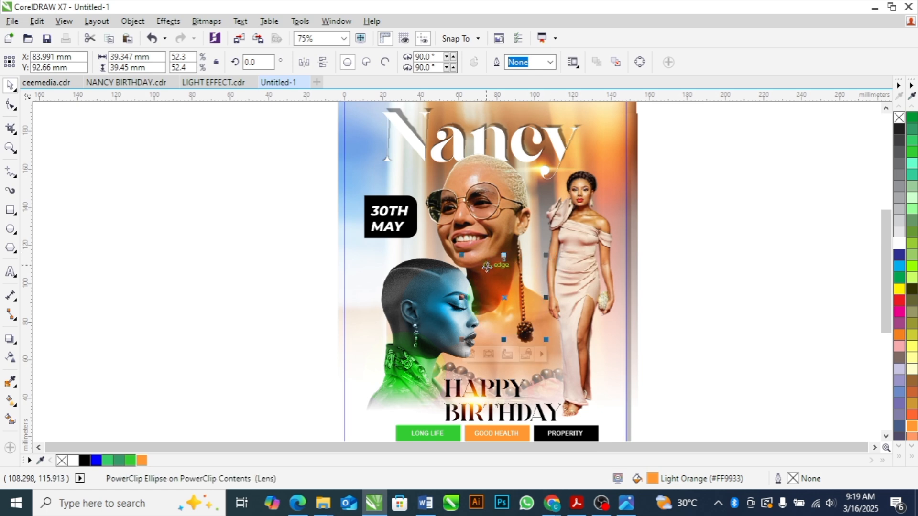
drag(461, 256, 466, 259)
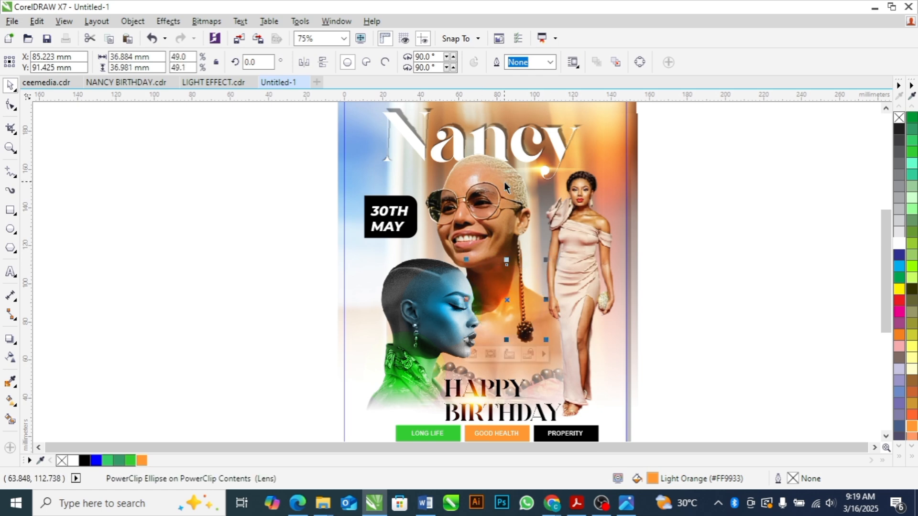
Duplicate the lens flare from the Nancy title onto the lower edge of the 30TH MAY badge
click(542, 174)
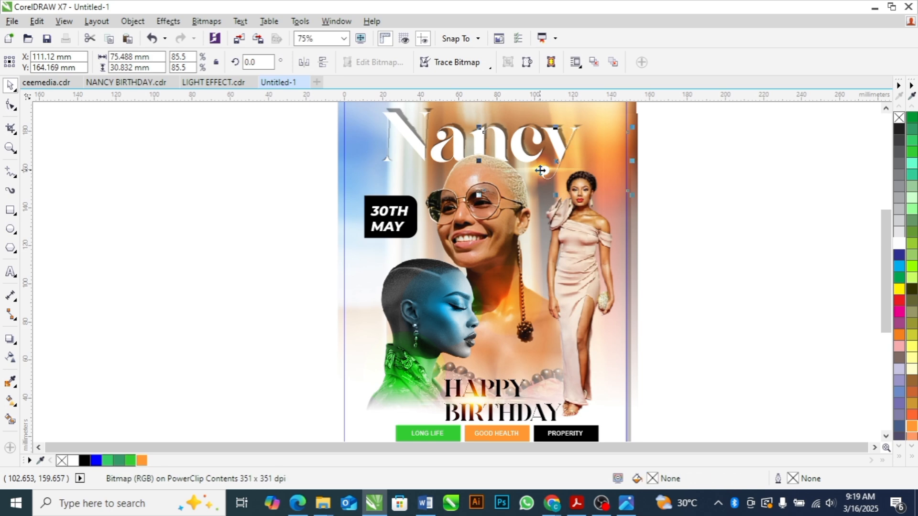
drag(543, 174, 383, 237)
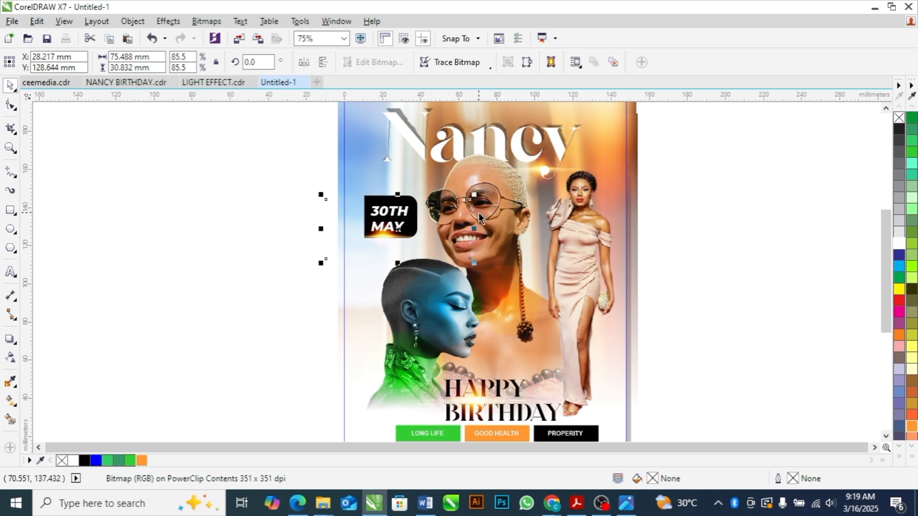
click(265, 217)
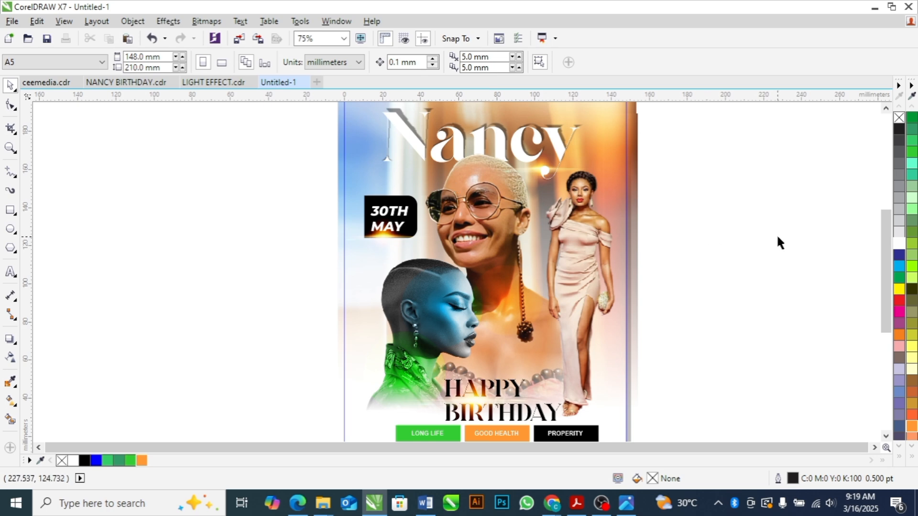
Finish editing the PowerClip contents and remove the outline from the flyer's frame rectangle
mouse_move(882, 232)
mouse_down()
mouse_move(884, 256)
mouse_move(882, 225)
mouse_up()
key(F3)
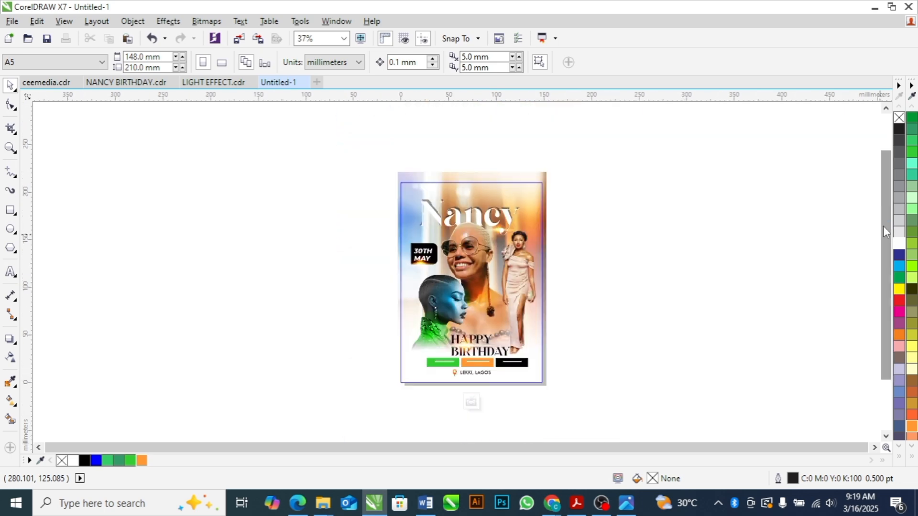
click(470, 405)
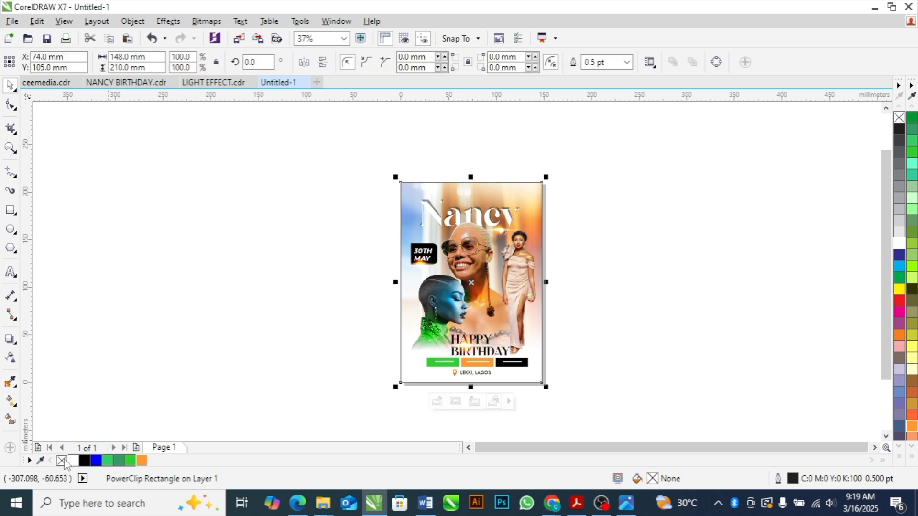
click(308, 293)
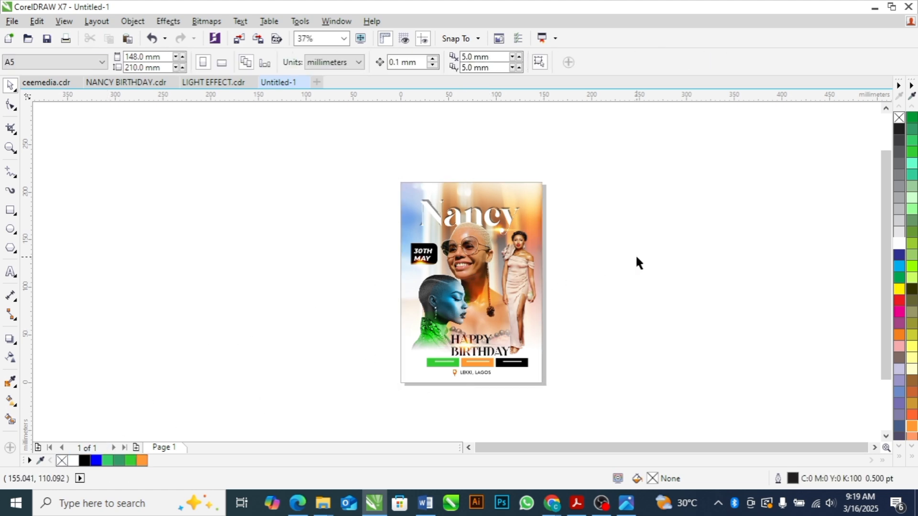
key(z)
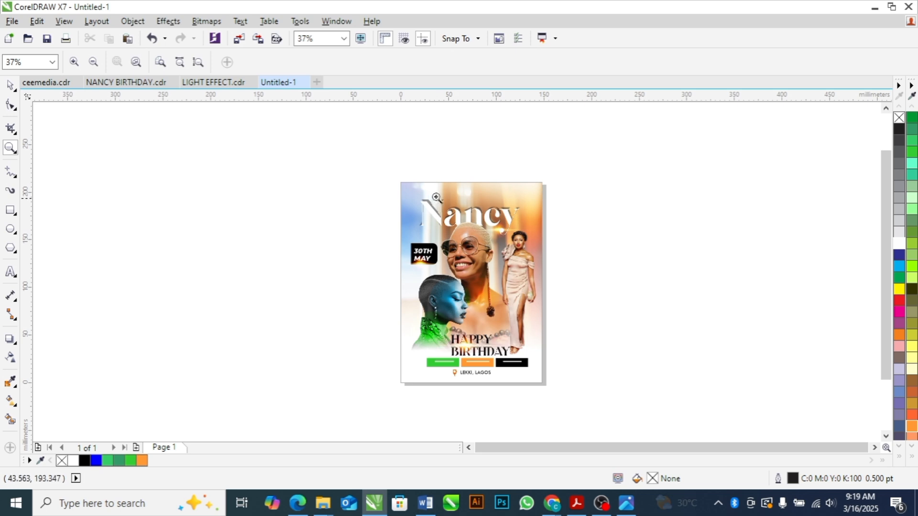
drag(400, 183, 550, 385)
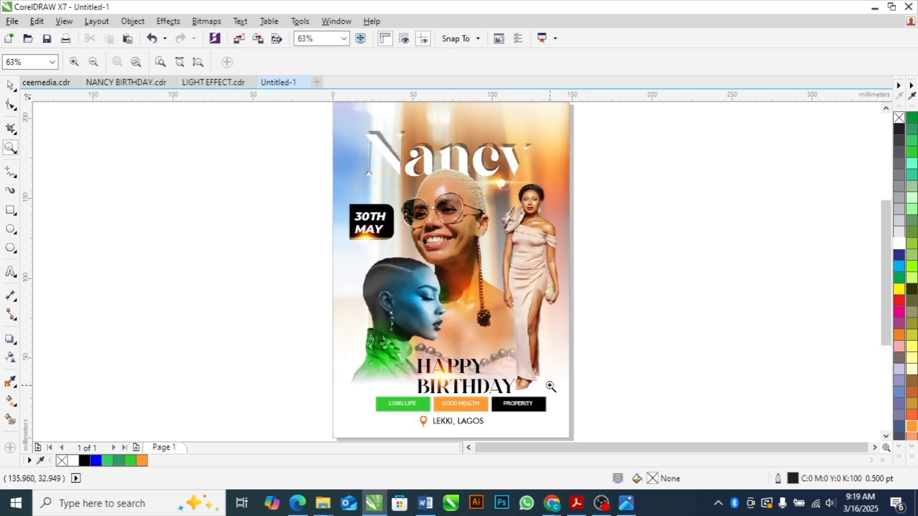